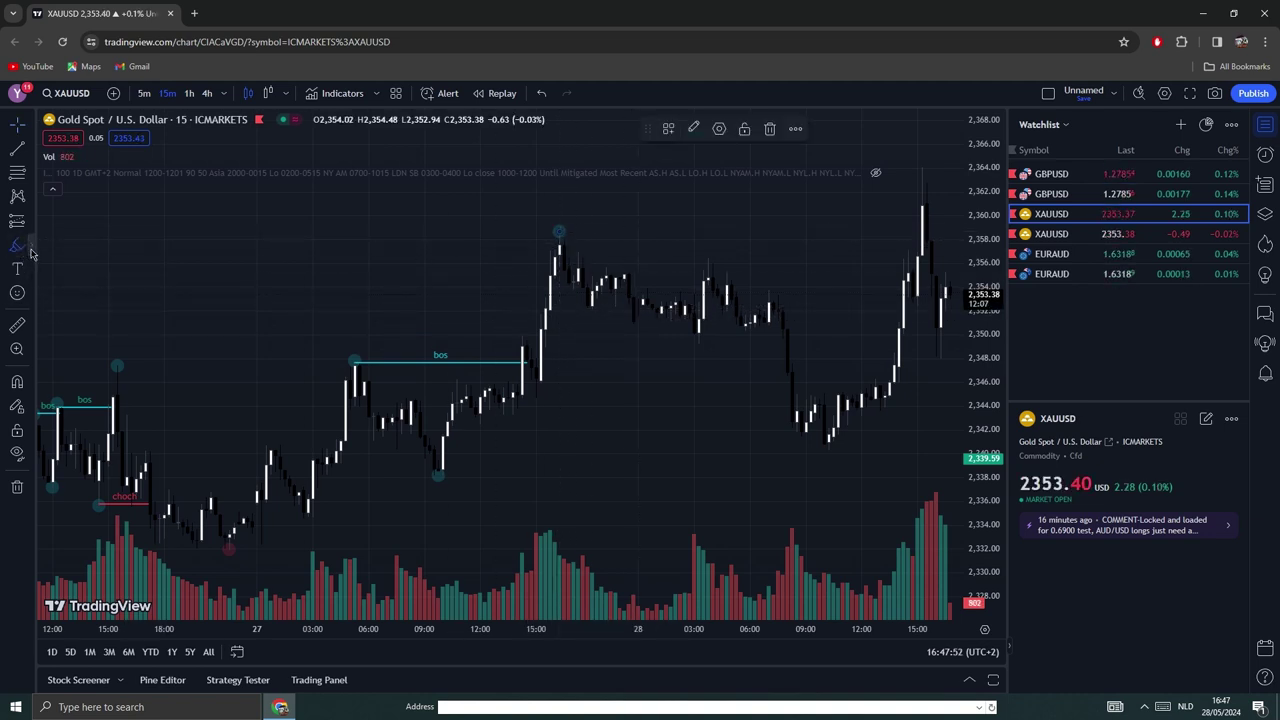
Step: Box the 2,338–2,358.6 range with a dark grey rectangle, stretched further right
click(80, 434)
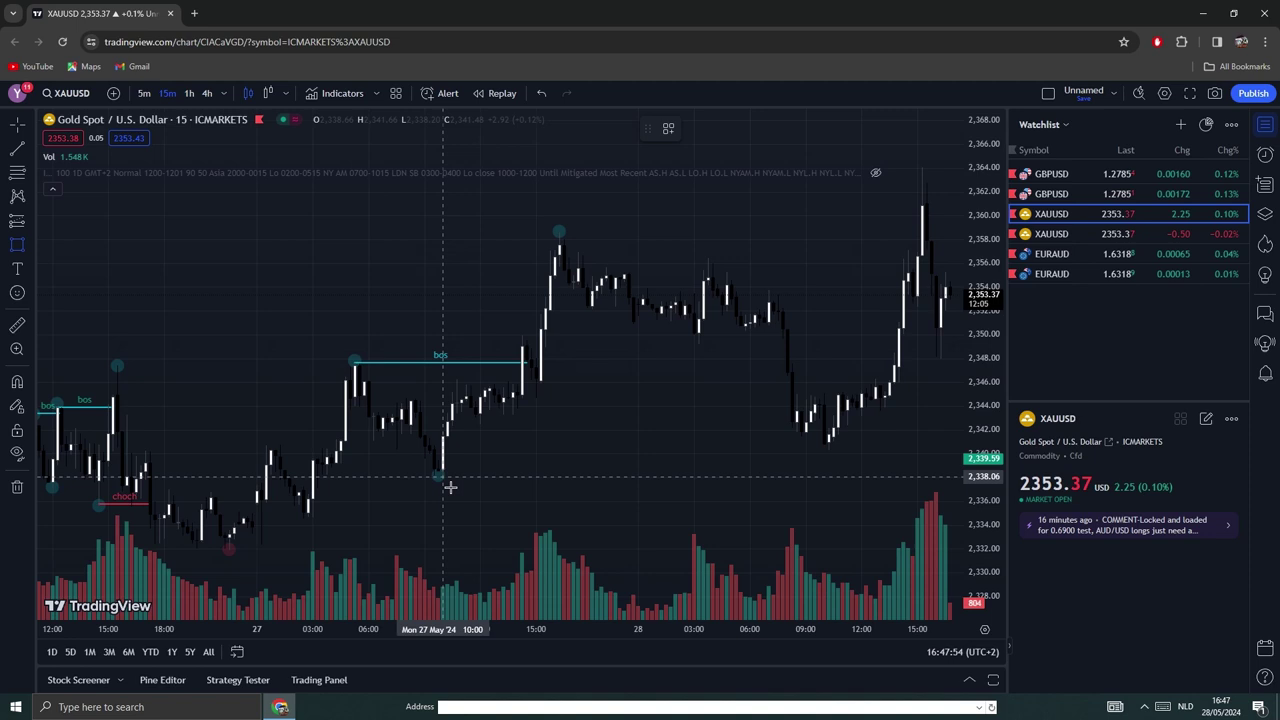
mouse_move(443, 486)
mouse_down()
mouse_move(614, 380)
mouse_move(797, 237)
mouse_up()
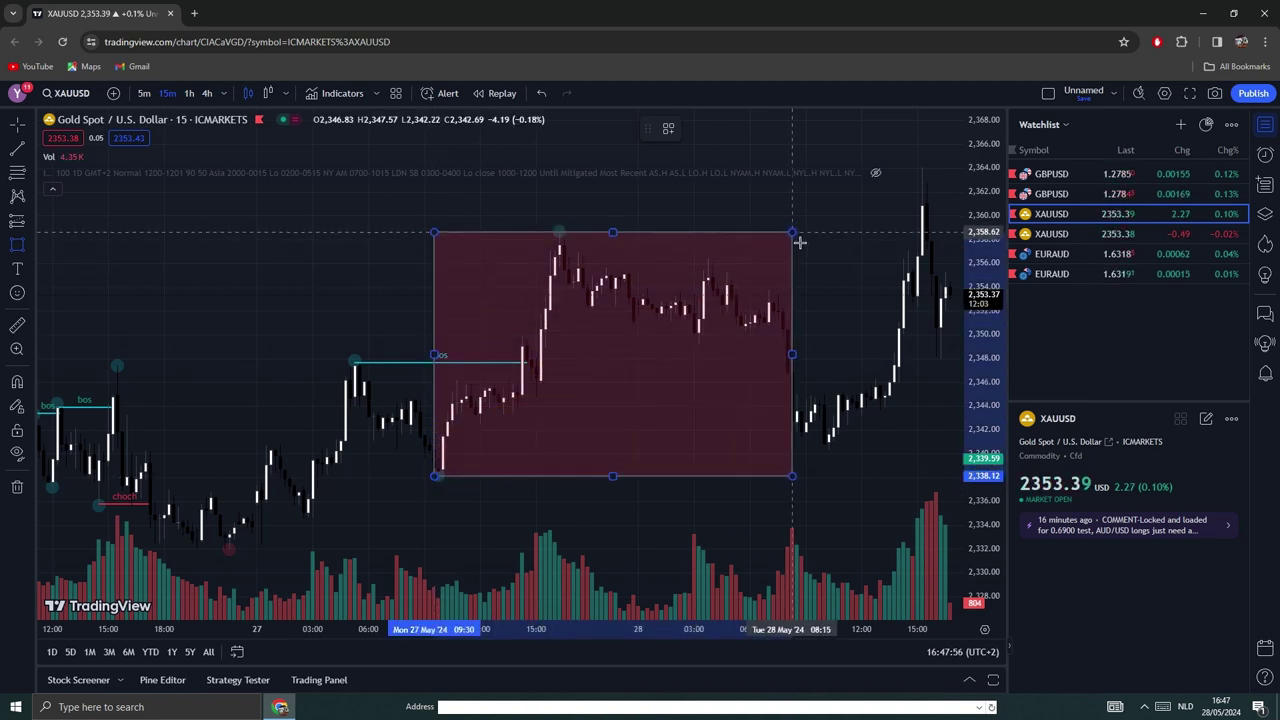
click(721, 128)
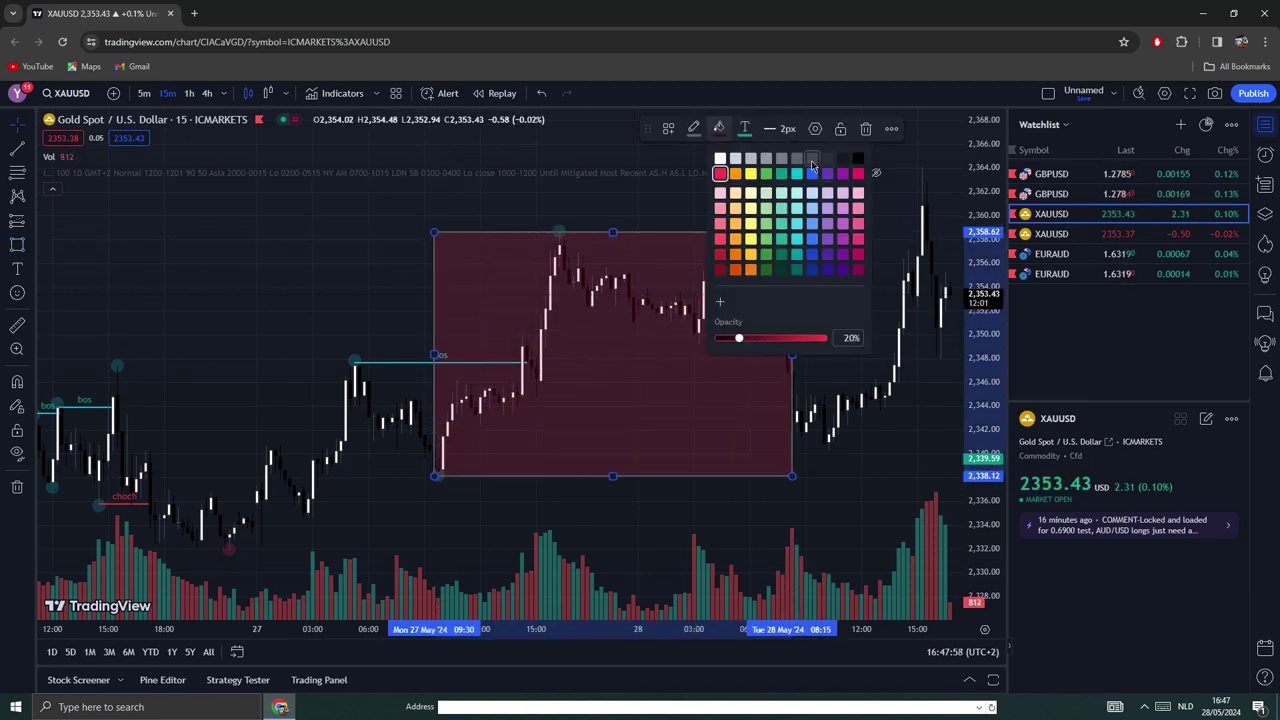
click(812, 160)
click(694, 128)
click(660, 529)
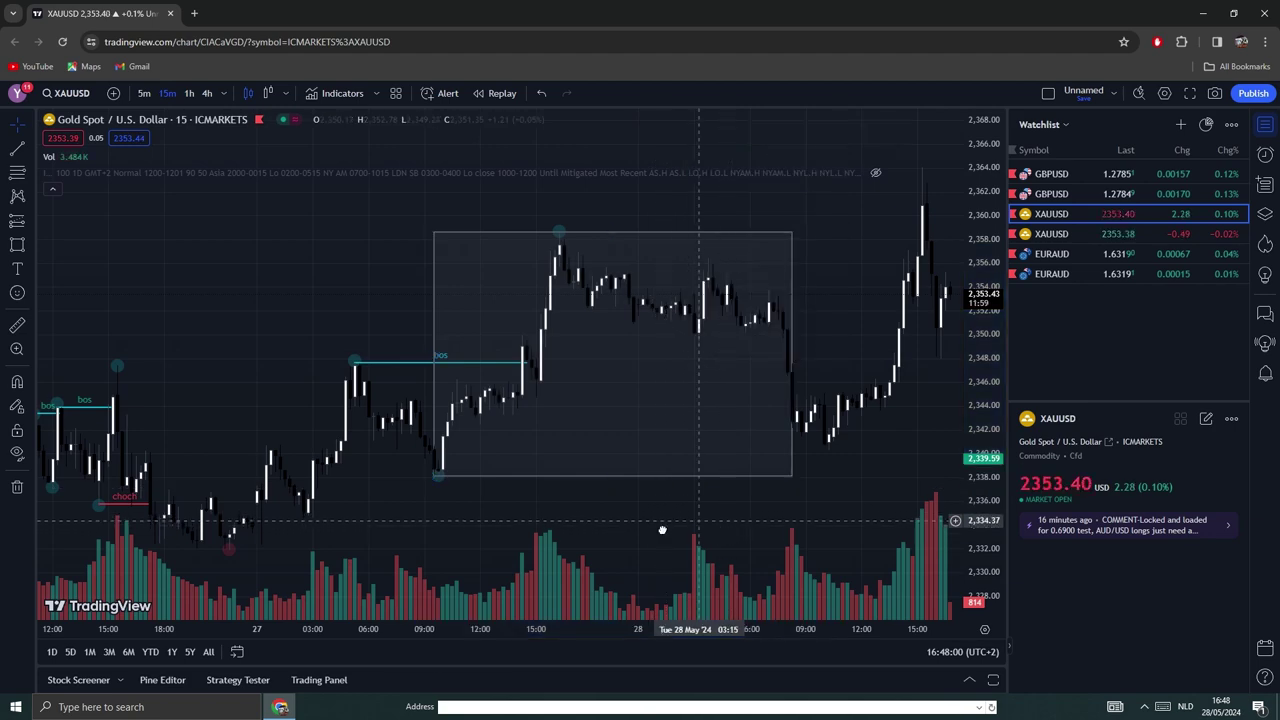
drag(660, 529, 455, 529)
drag(604, 361, 816, 357)
scroll(456, 524, left, 3)
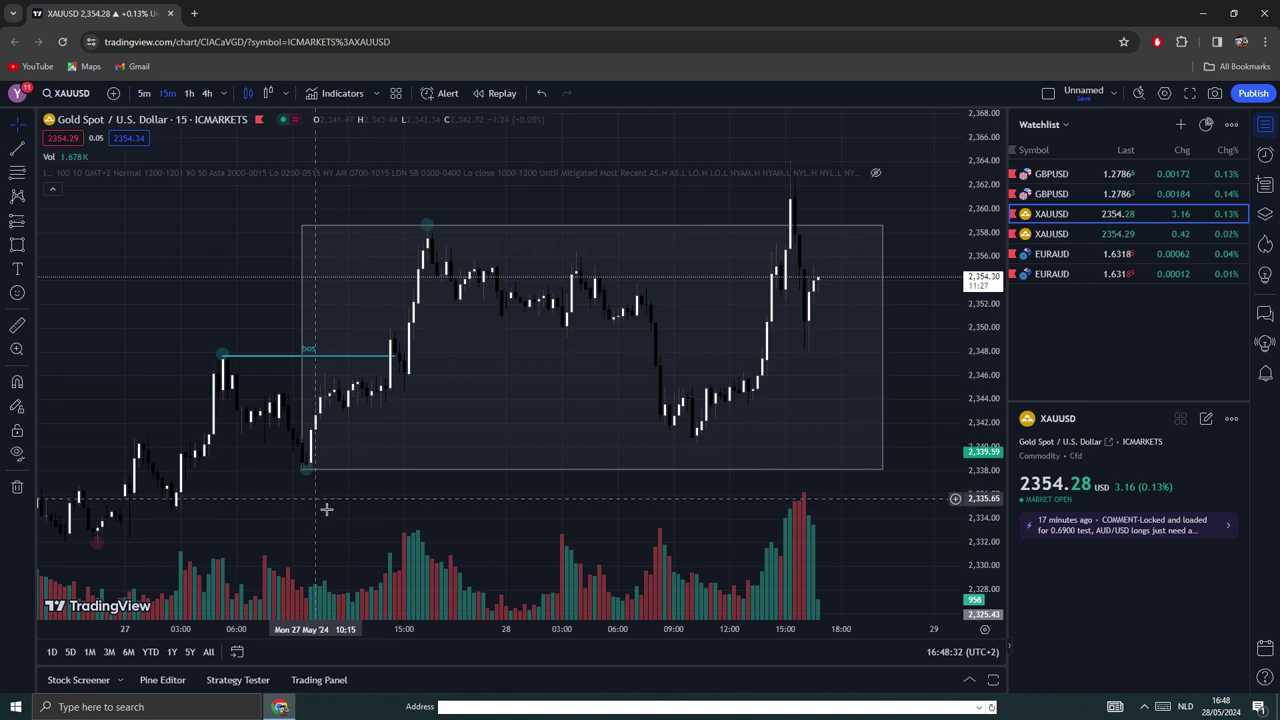
drag(326, 509, 423, 503)
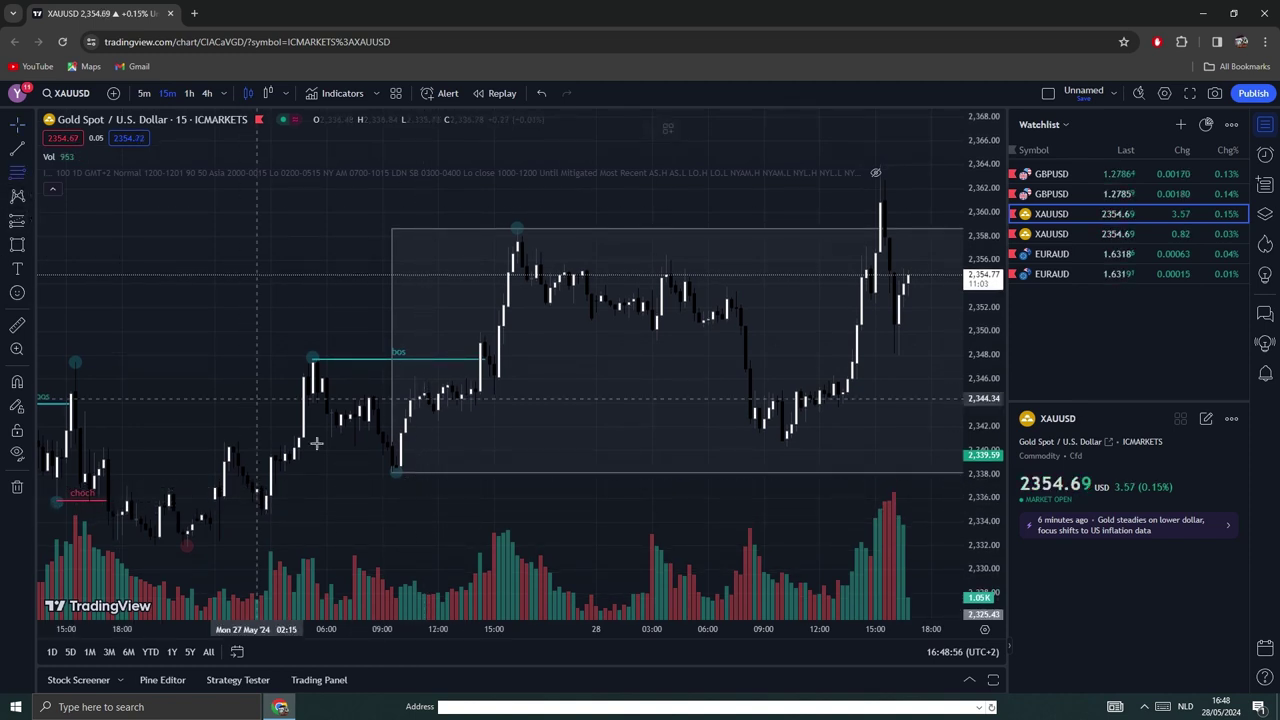
click(399, 483)
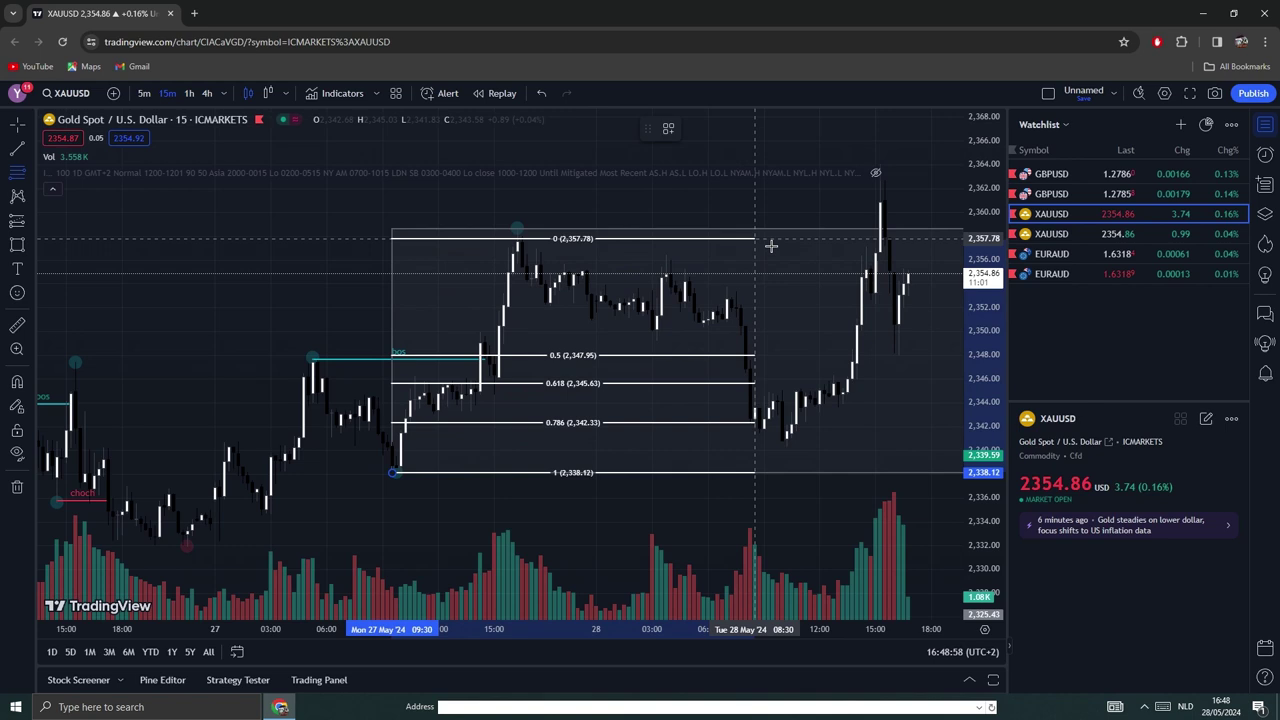
click(789, 234)
click(560, 525)
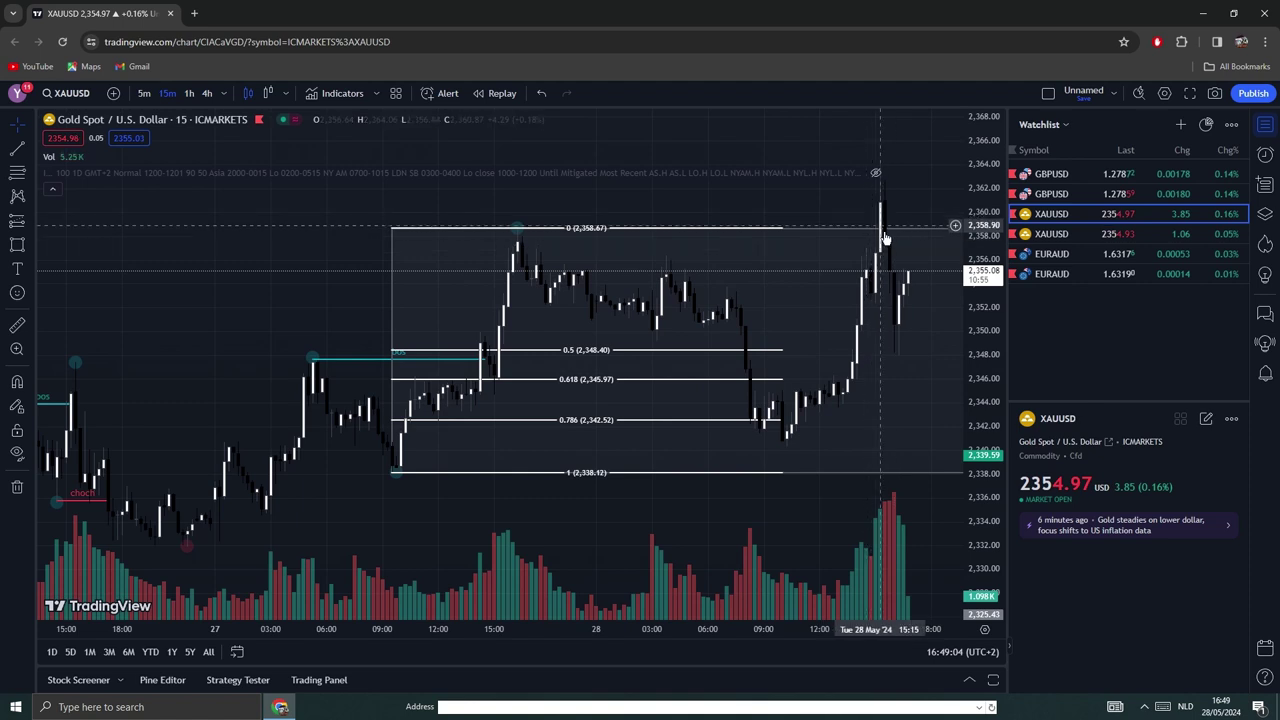
click(503, 420)
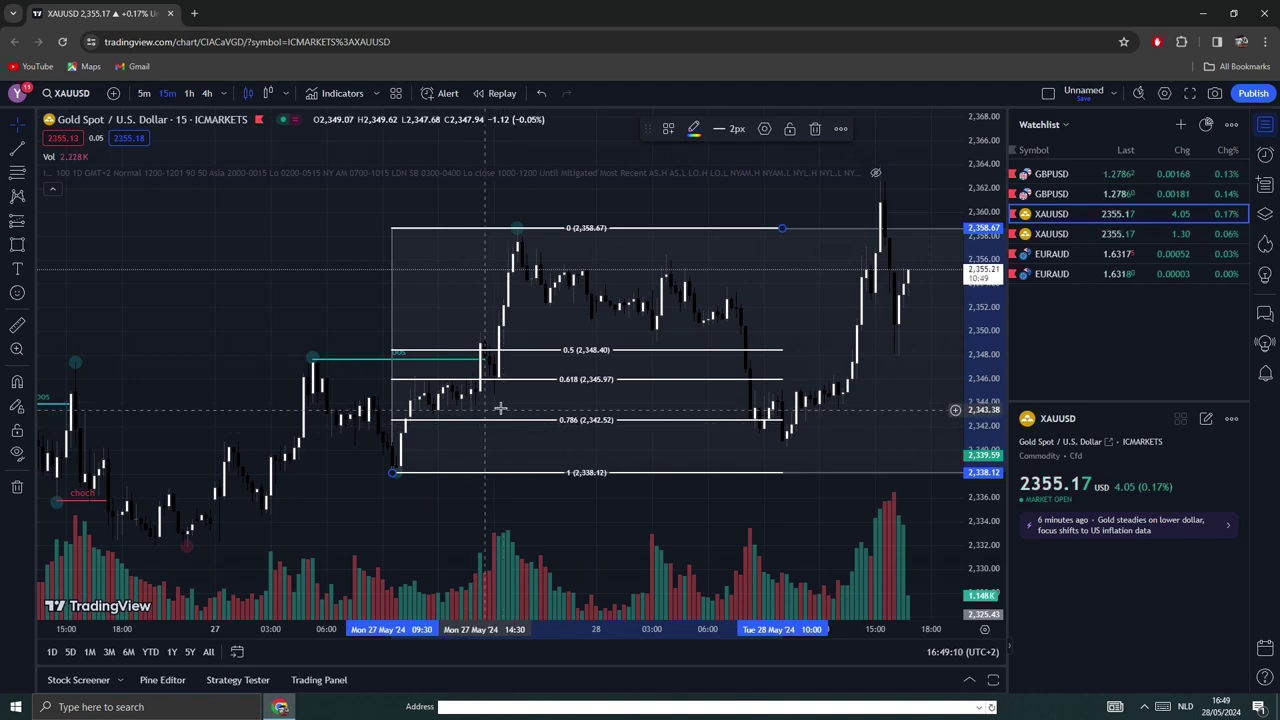
click(816, 129)
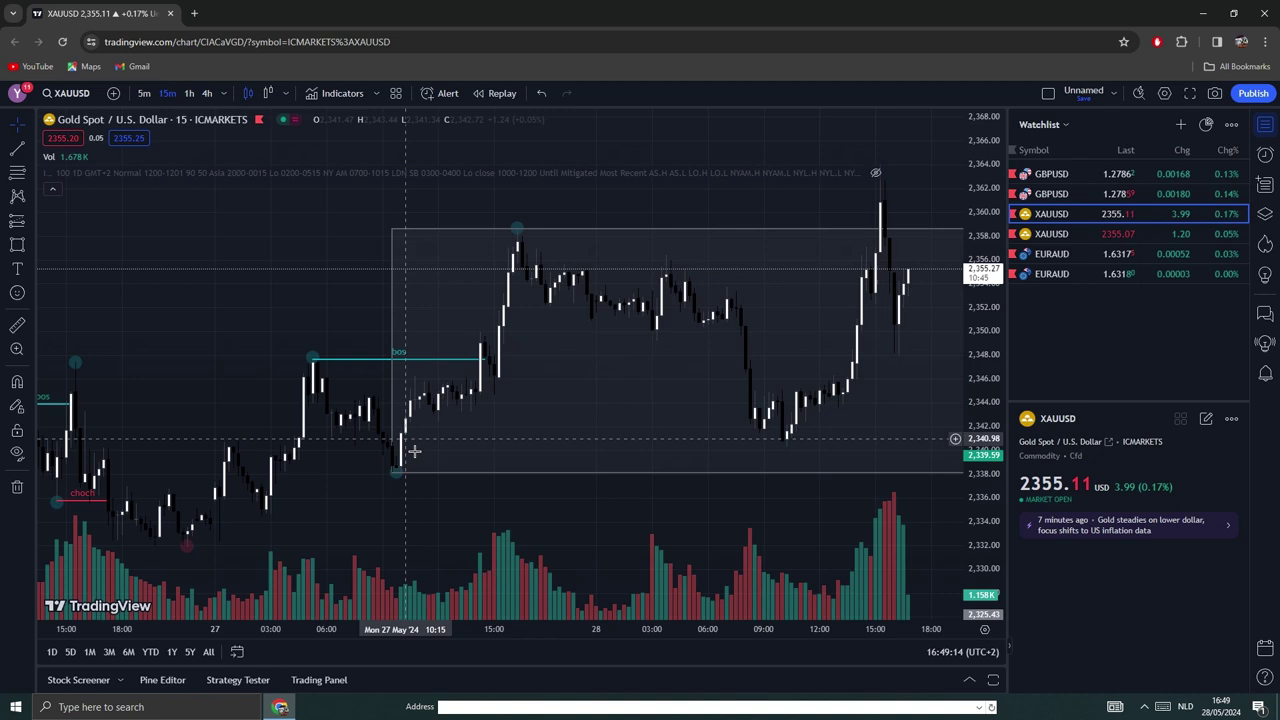
drag(423, 531, 531, 529)
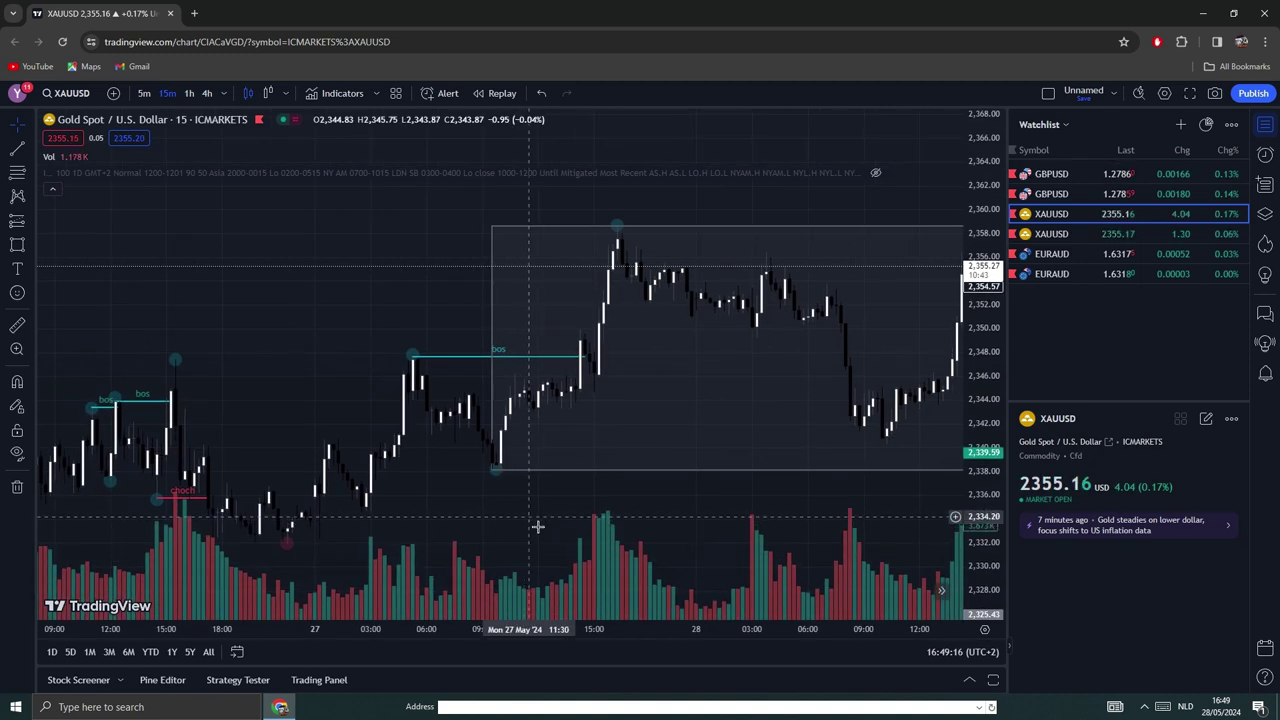
Step: Draw a zone box along the range low, extended to the range box's right edge
right_click(505, 458)
click(466, 523)
drag(466, 523, 463, 486)
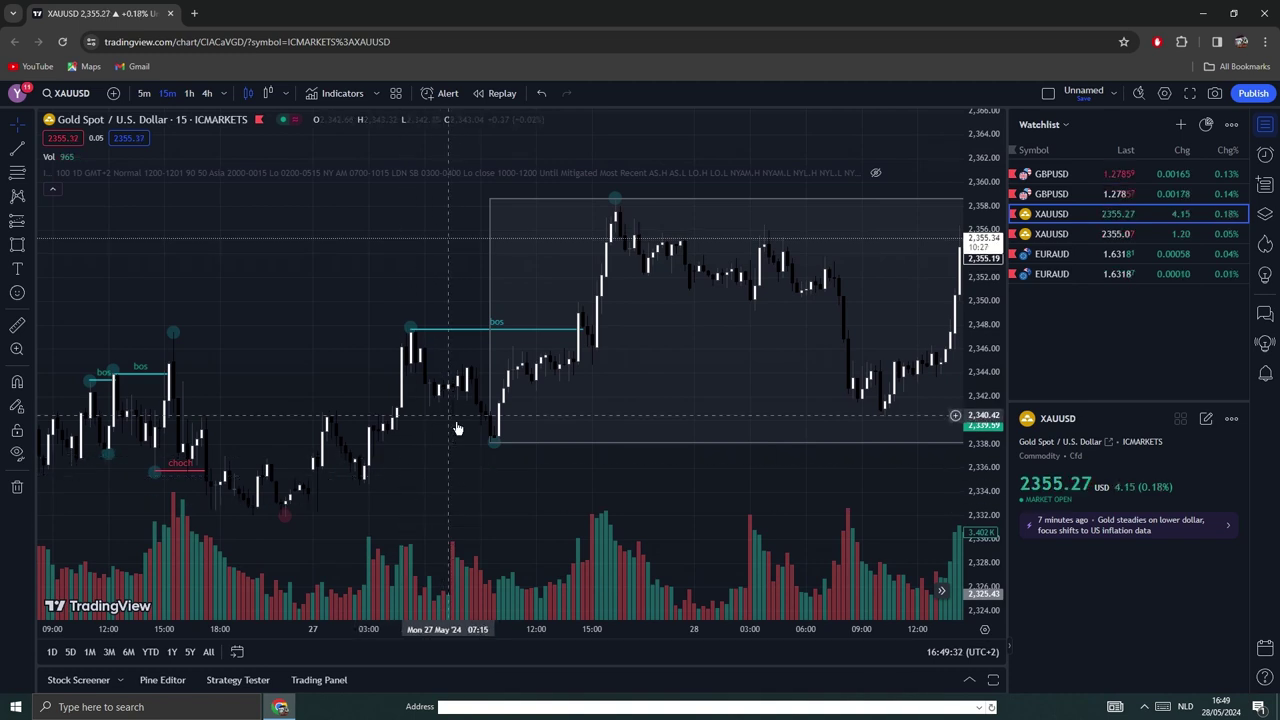
click(30, 250)
click(80, 436)
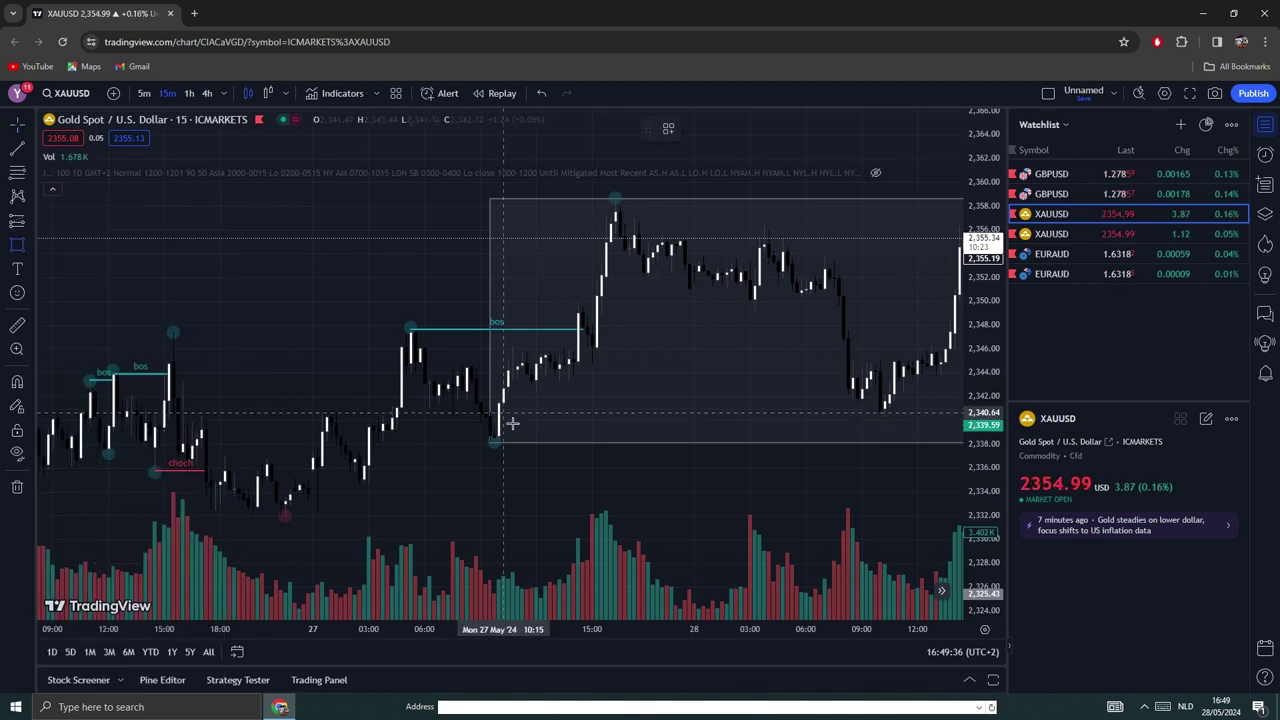
mouse_move(490, 412)
mouse_down()
mouse_move(607, 450)
mouse_move(948, 440)
mouse_up()
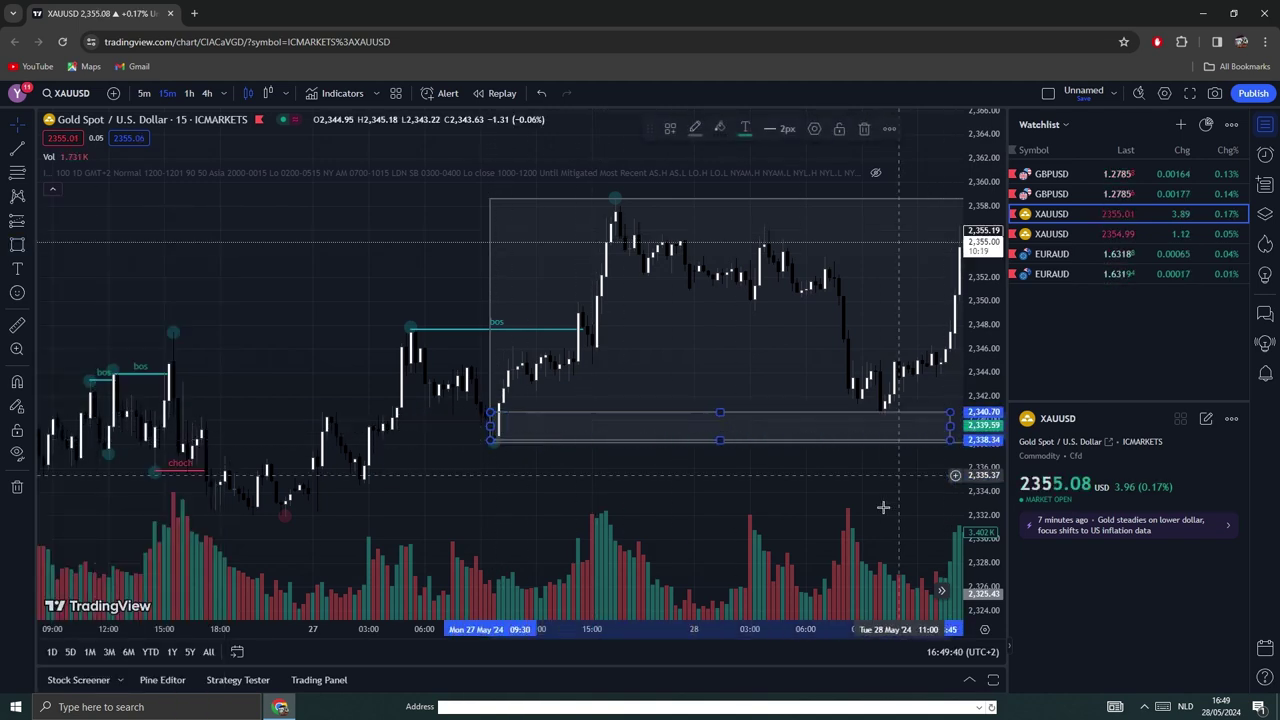
drag(886, 506, 563, 506)
drag(705, 440, 820, 443)
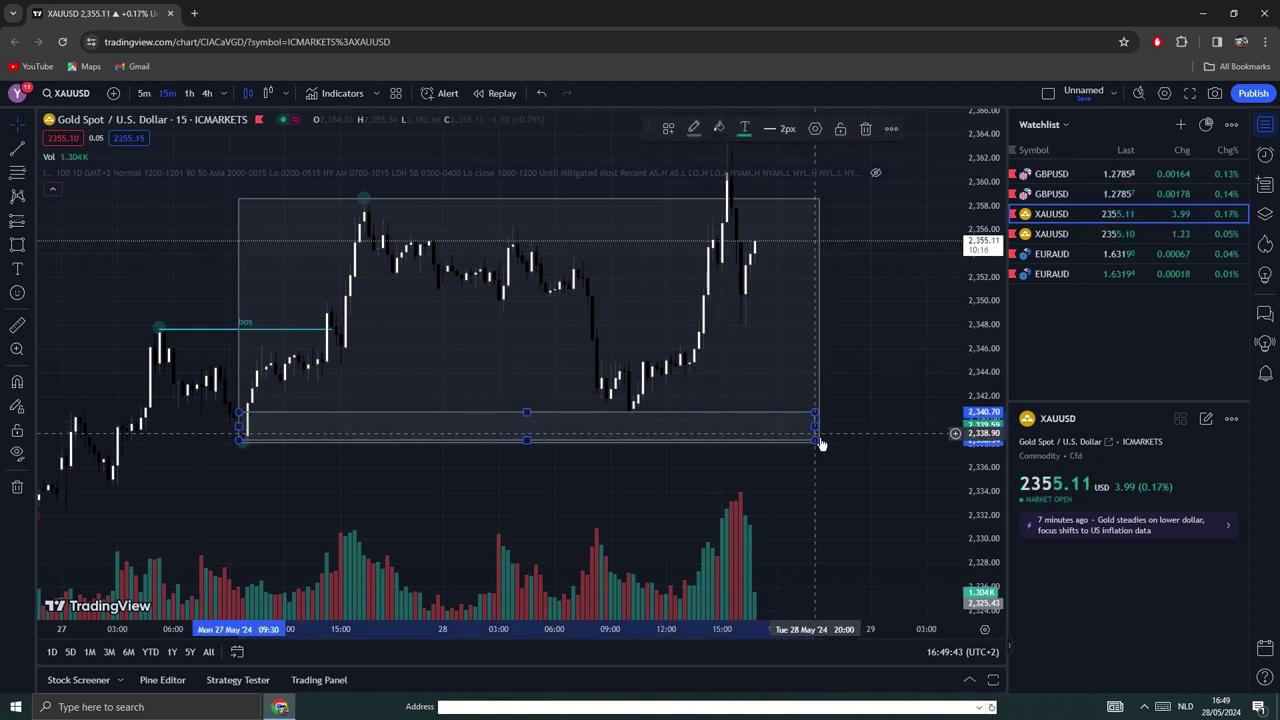
click(874, 417)
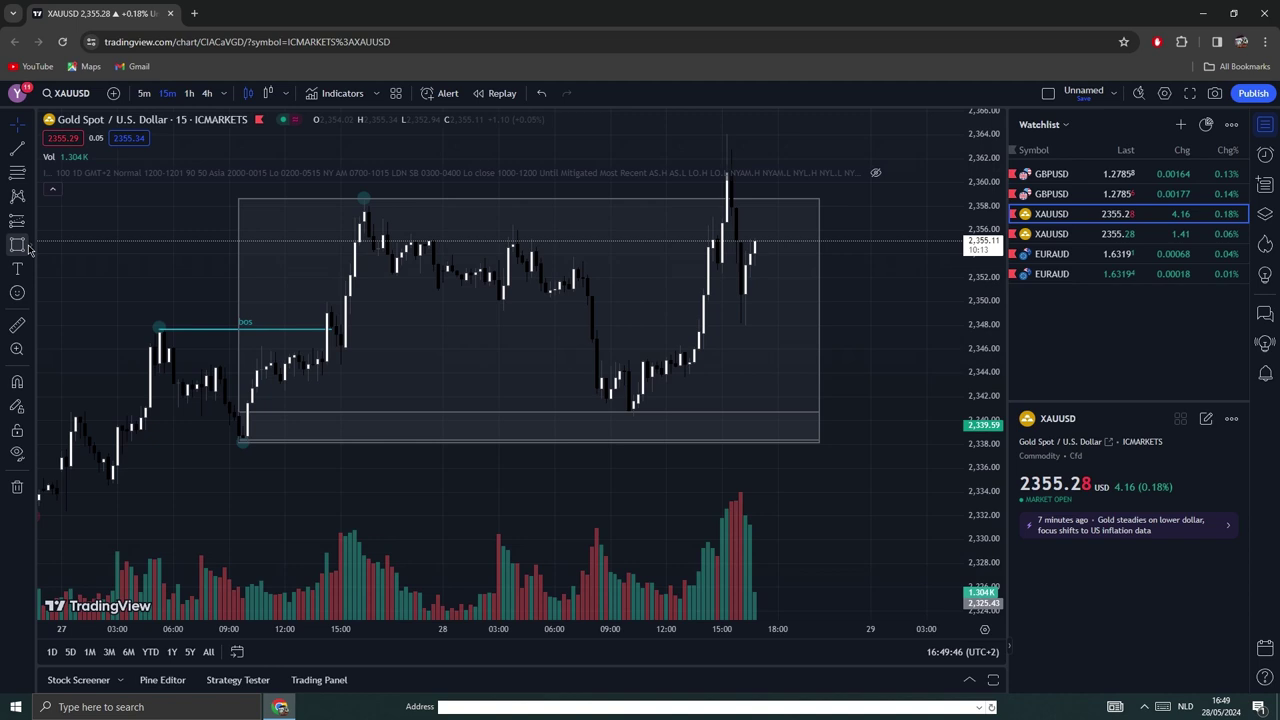
Step: Fill the demand zone box with teal
click(700, 423)
click(718, 128)
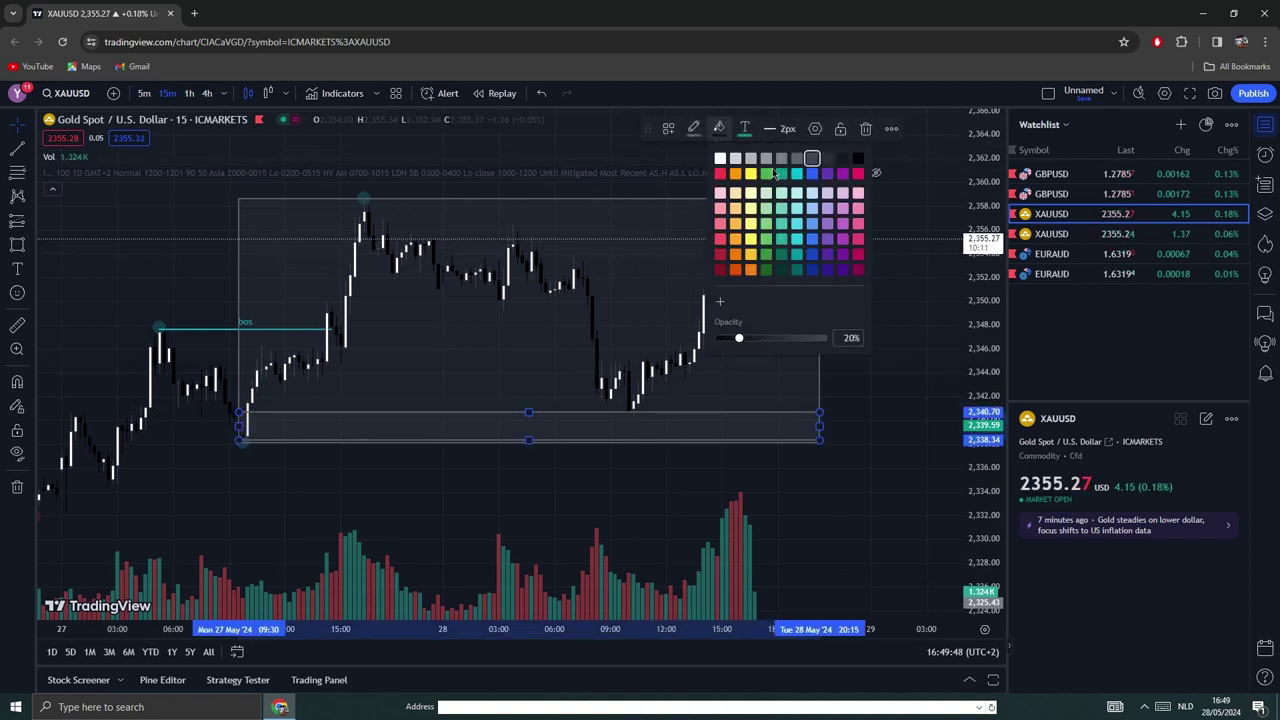
click(794, 174)
click(718, 128)
click(873, 362)
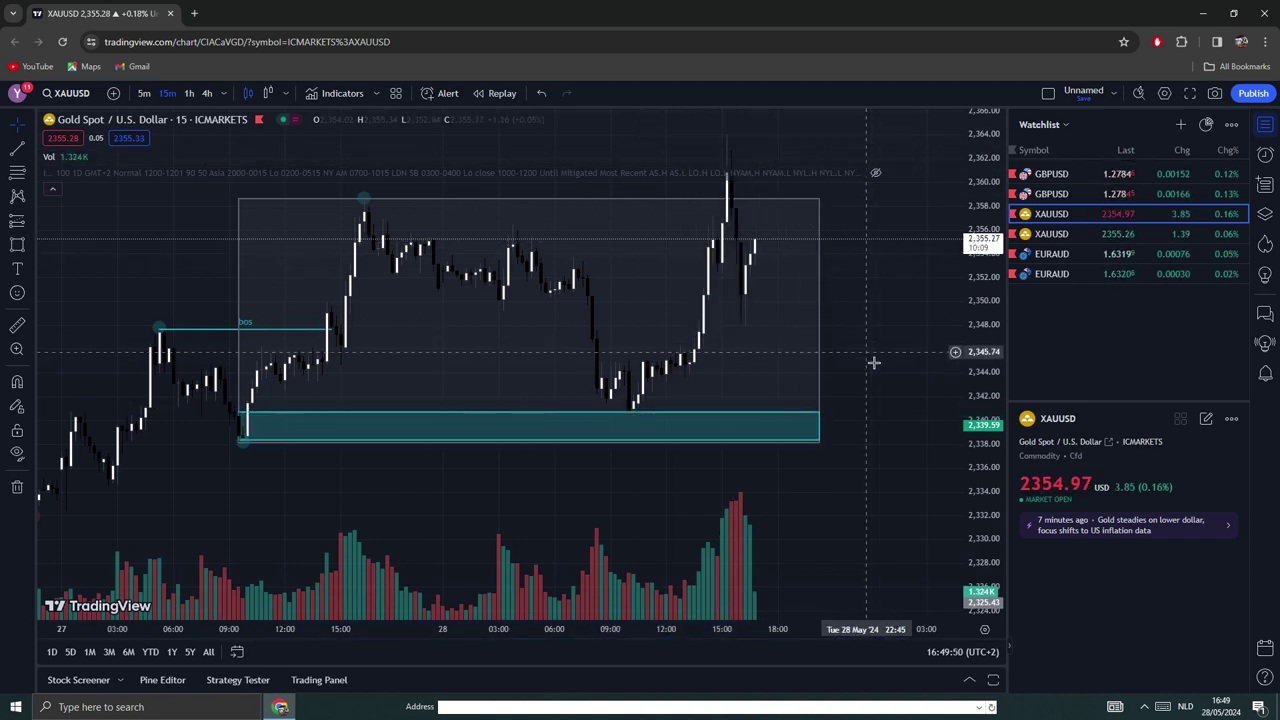
Step: Draw a Fibonacci retracement from the range low 2,338.29 to the high 2,358.62
click(17, 172)
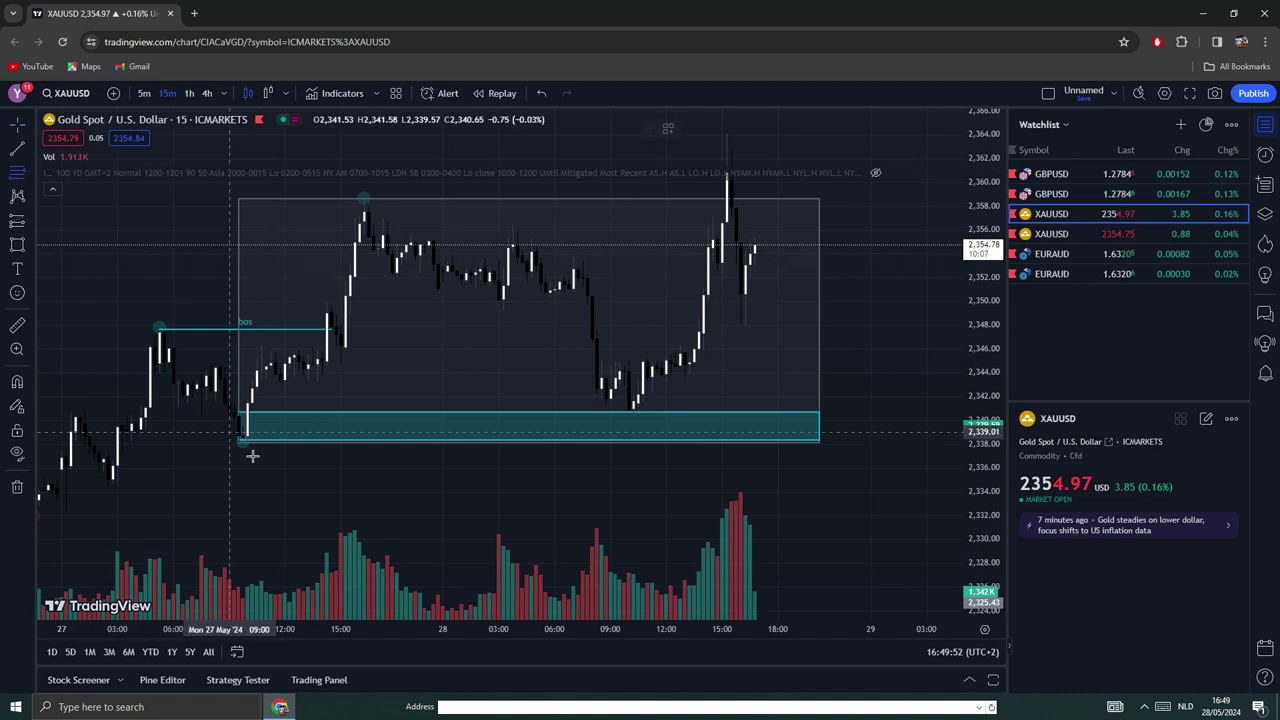
drag(248, 450, 820, 199)
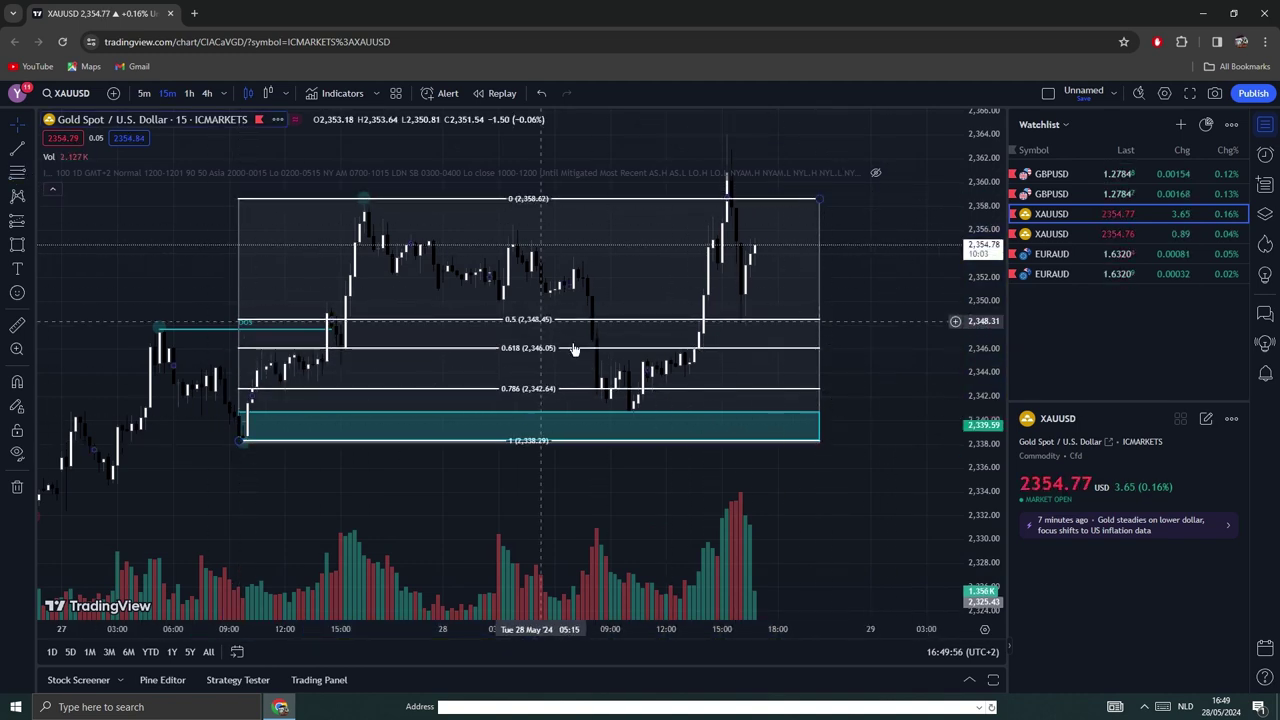
click(642, 421)
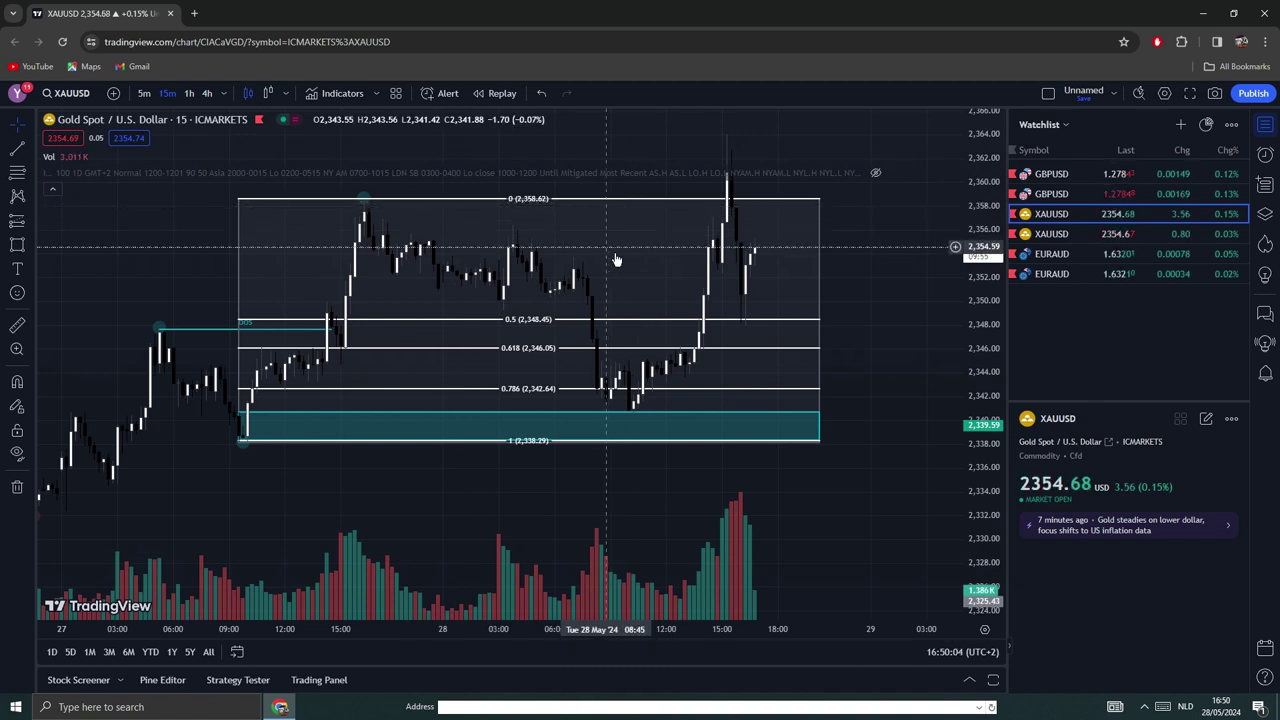
Step: Place a long position at the teal zone: target 2,358.56, stop 2,337.45, 6.41 risk/reward
click(31, 224)
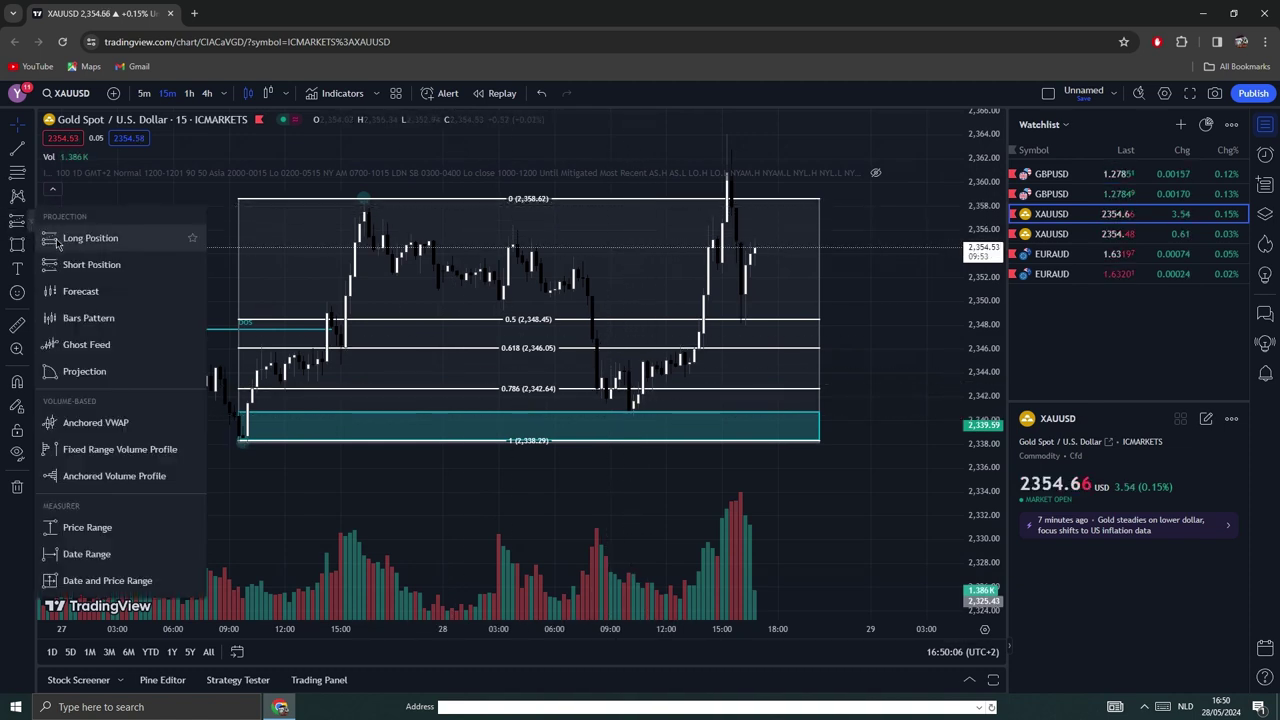
click(90, 238)
click(647, 417)
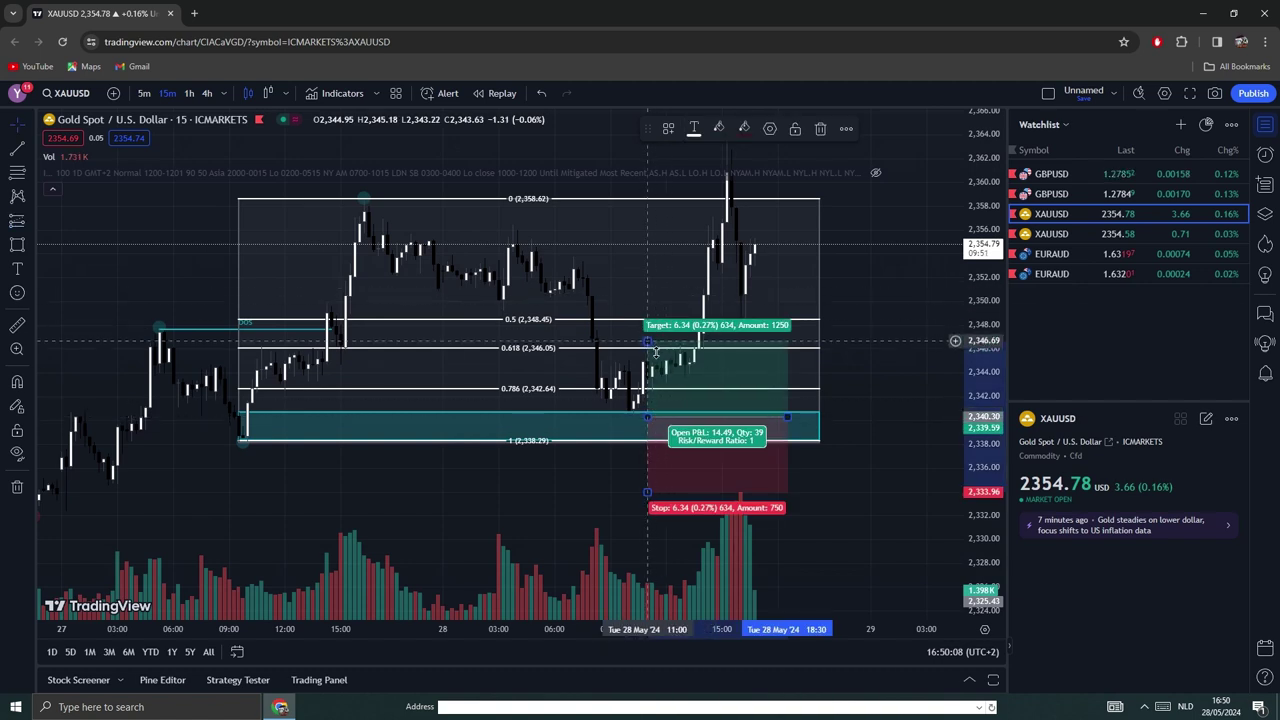
drag(654, 342, 661, 268)
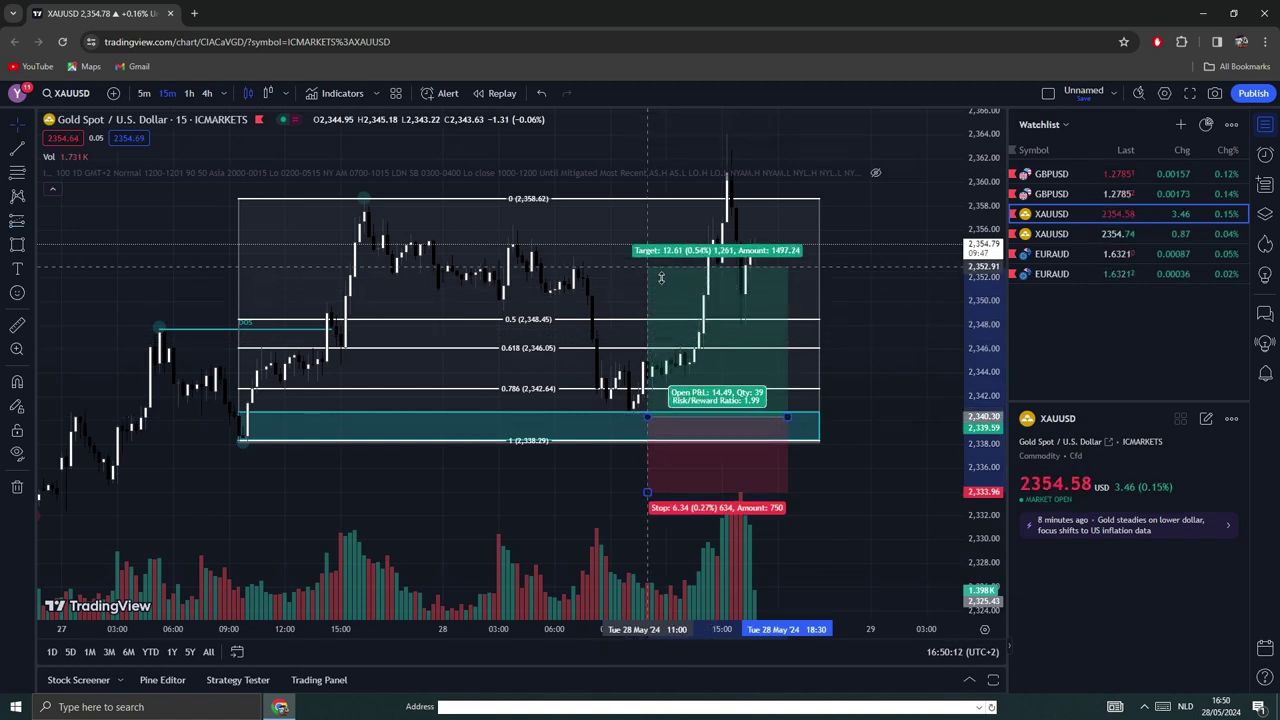
drag(529, 500, 491, 529)
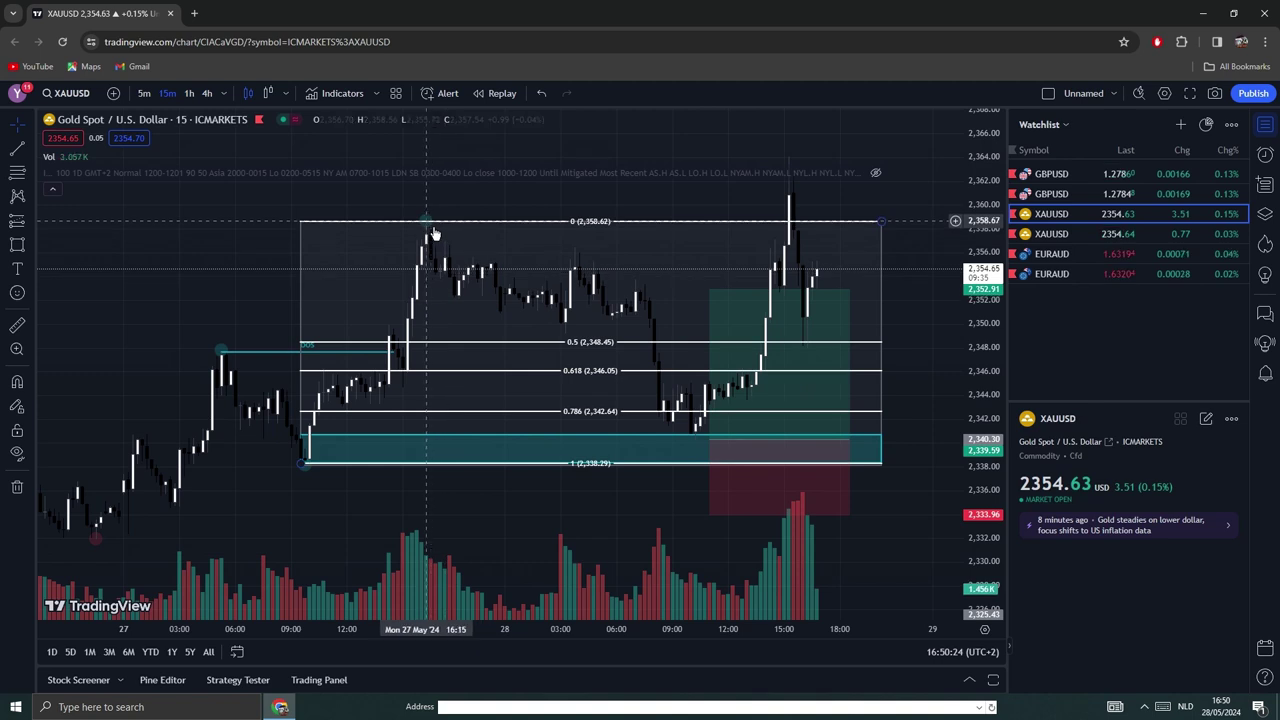
drag(717, 302, 725, 233)
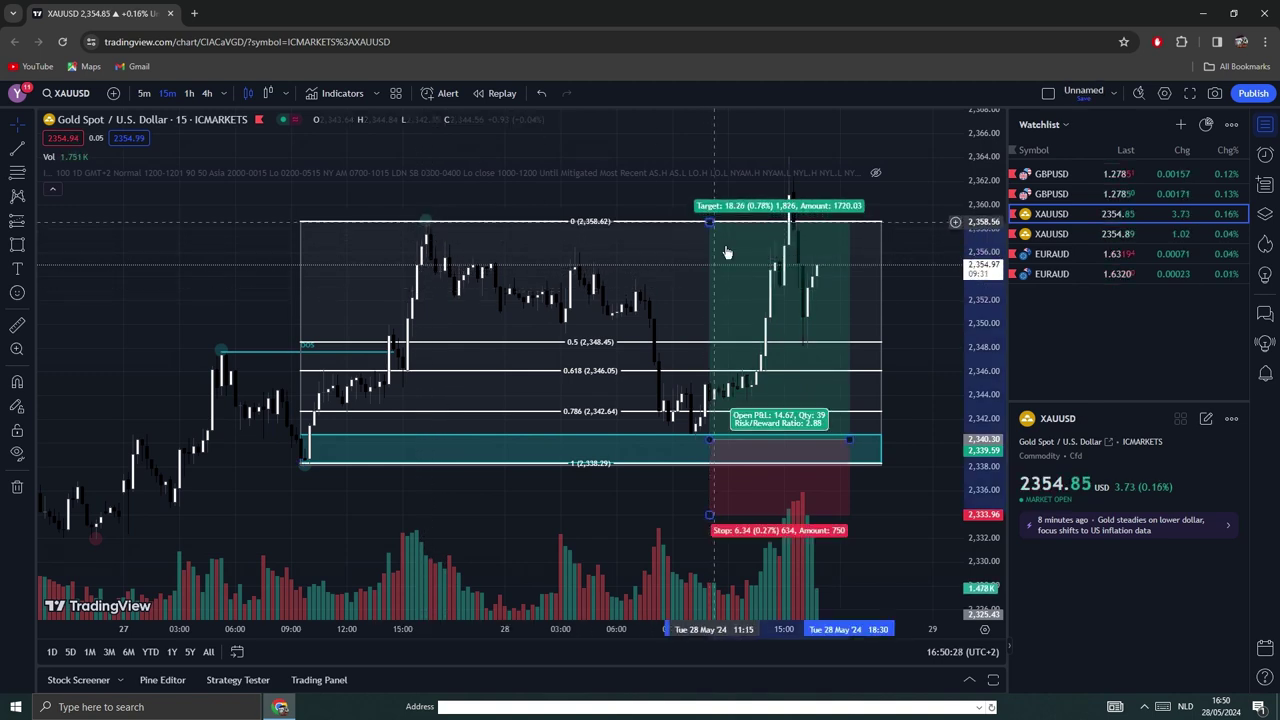
drag(922, 500, 892, 463)
drag(685, 485, 676, 449)
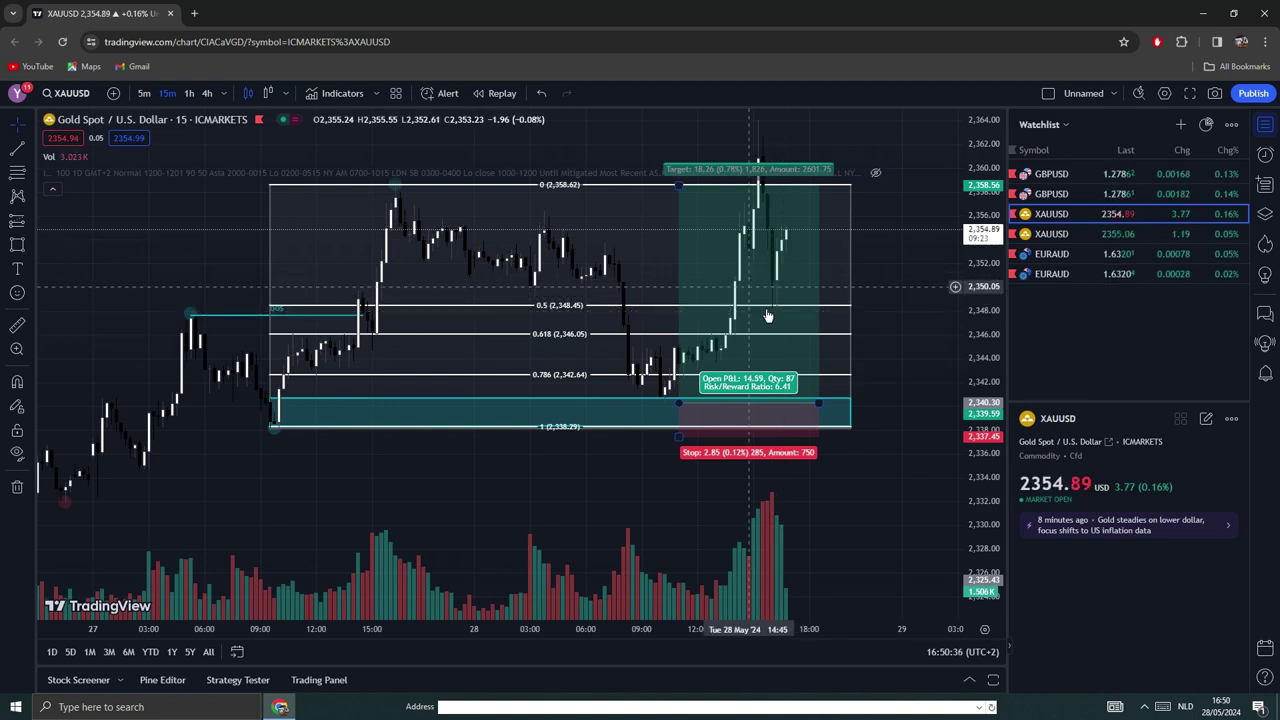
Step: Delete the long position, Fibonacci retracement, teal zone box and large range box
click(725, 240)
click(819, 129)
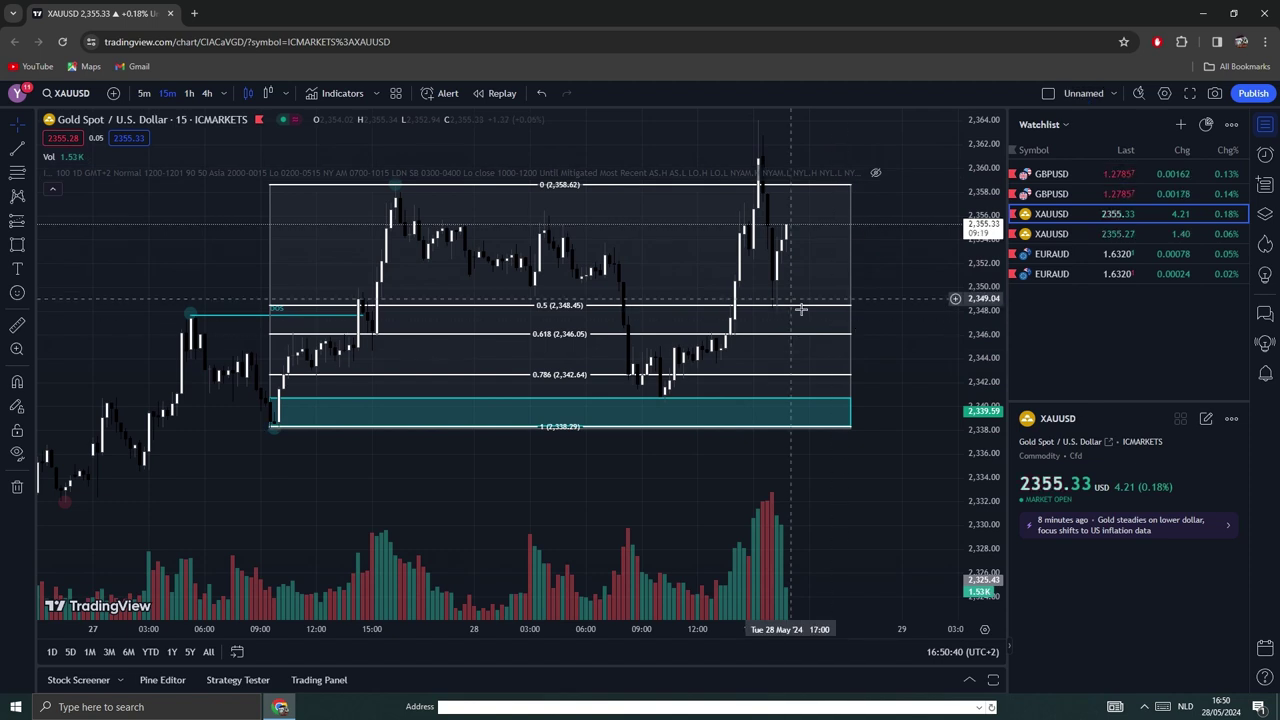
click(796, 306)
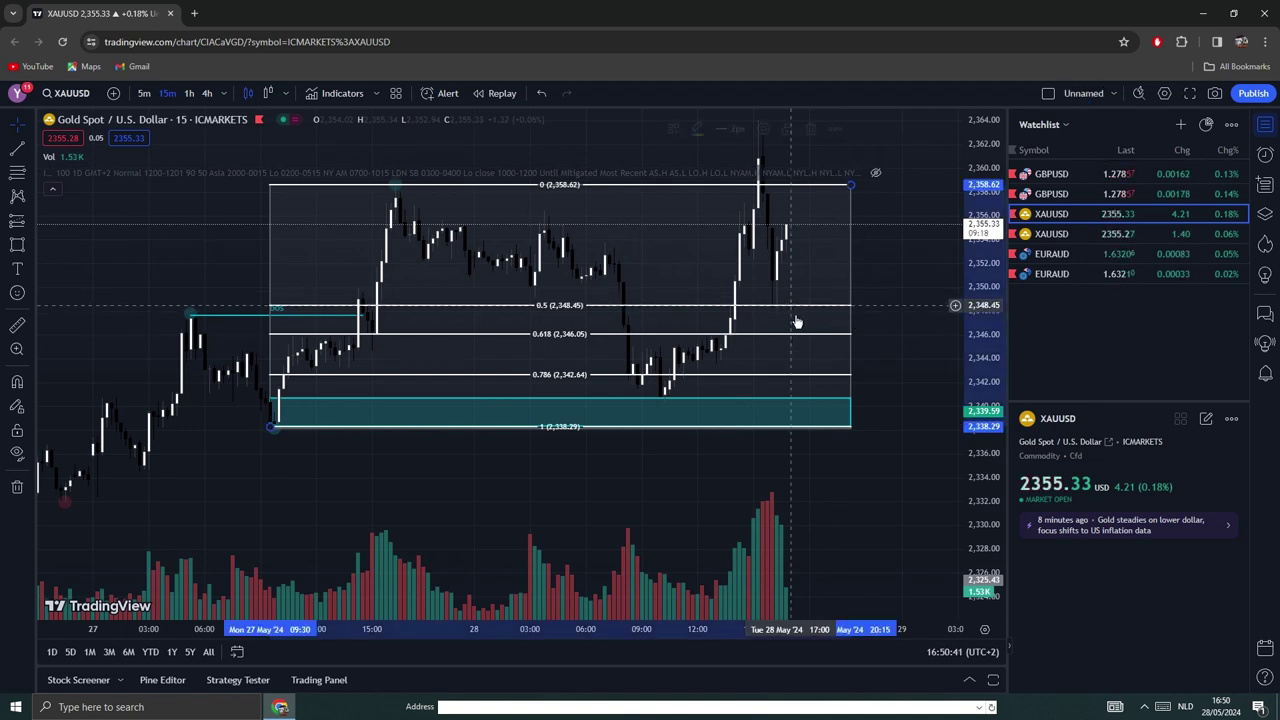
click(819, 129)
click(692, 412)
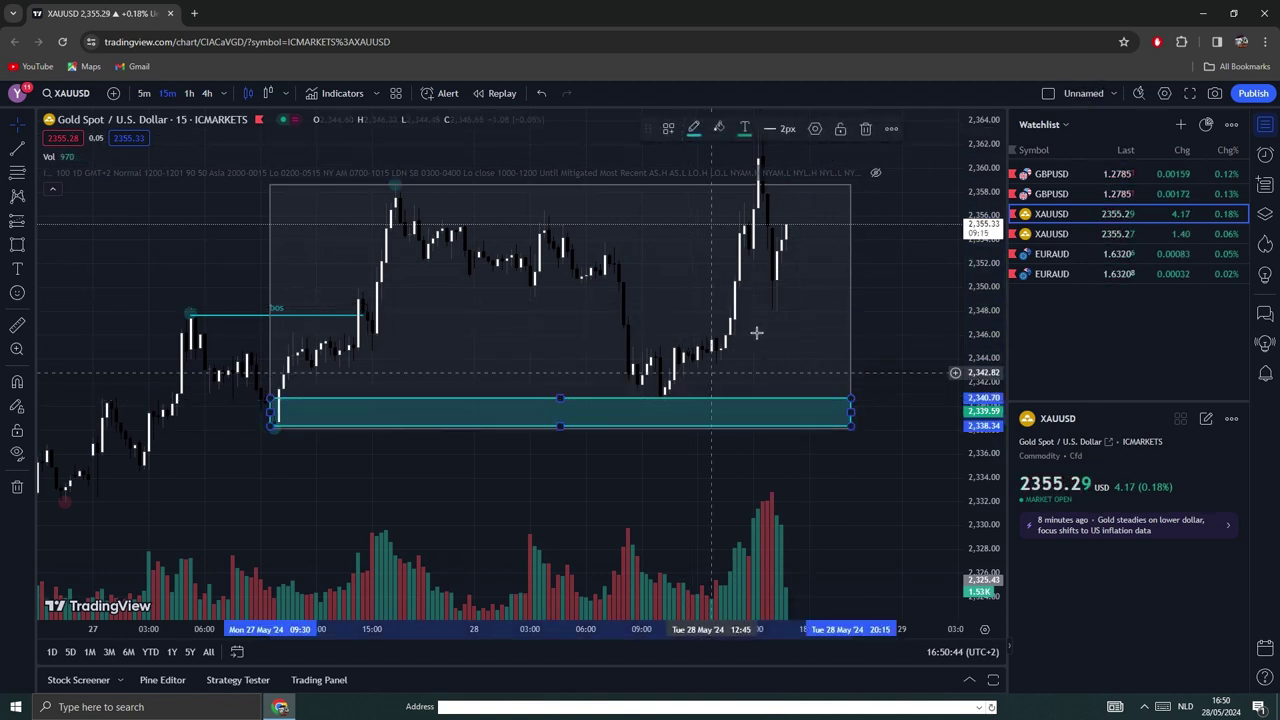
click(864, 130)
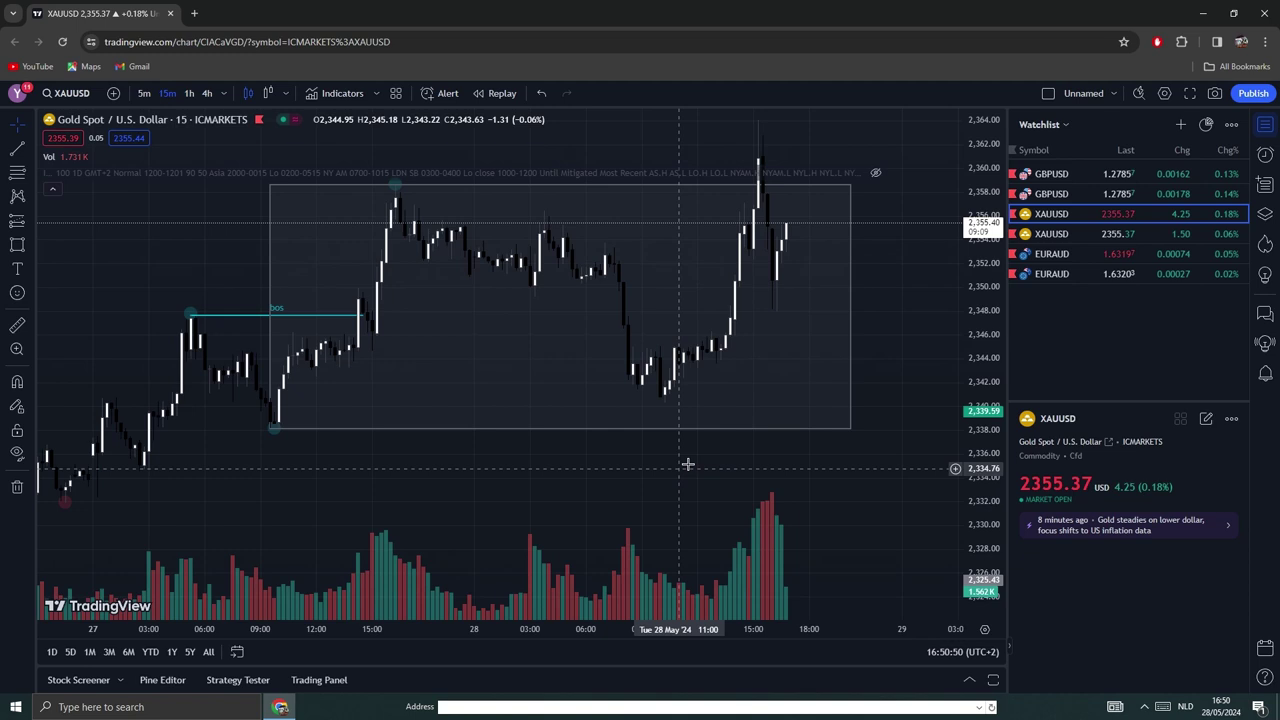
click(690, 428)
click(864, 129)
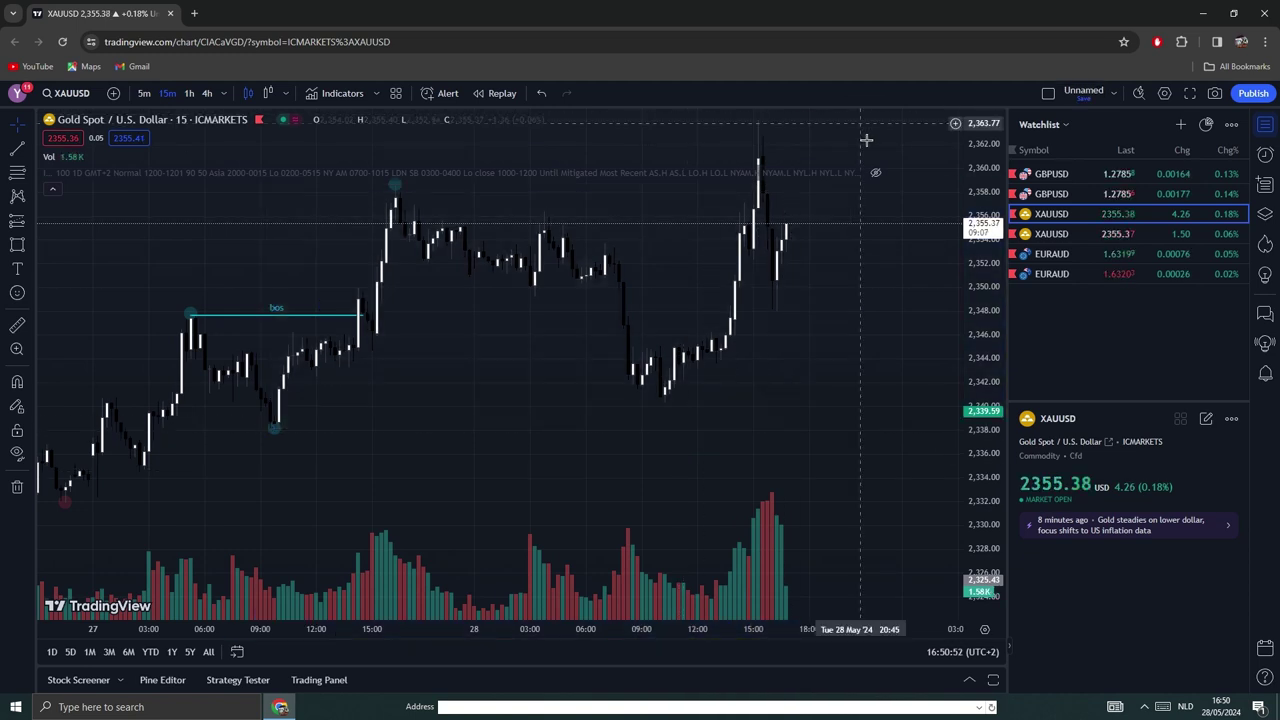
drag(657, 466, 512, 485)
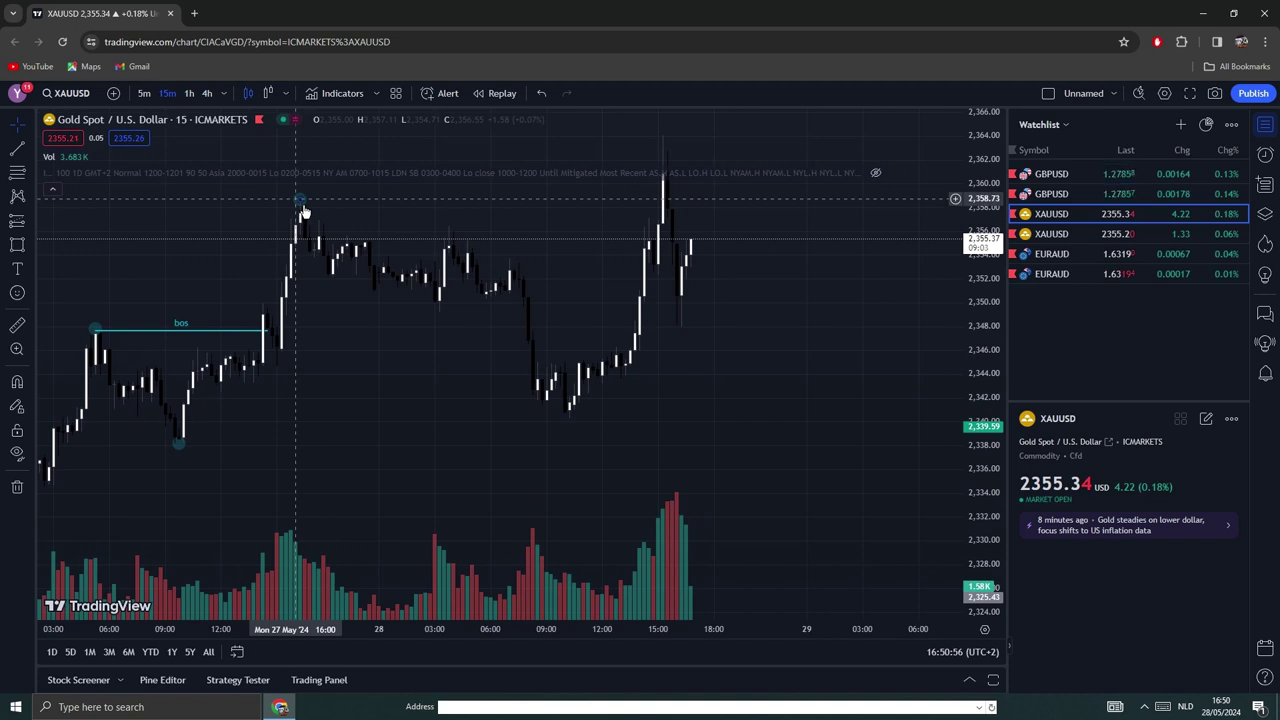
Step: Draw a trend line from the Monday high 2,358.56 to Tuesday's spike, labelled bos
key(alt+t)
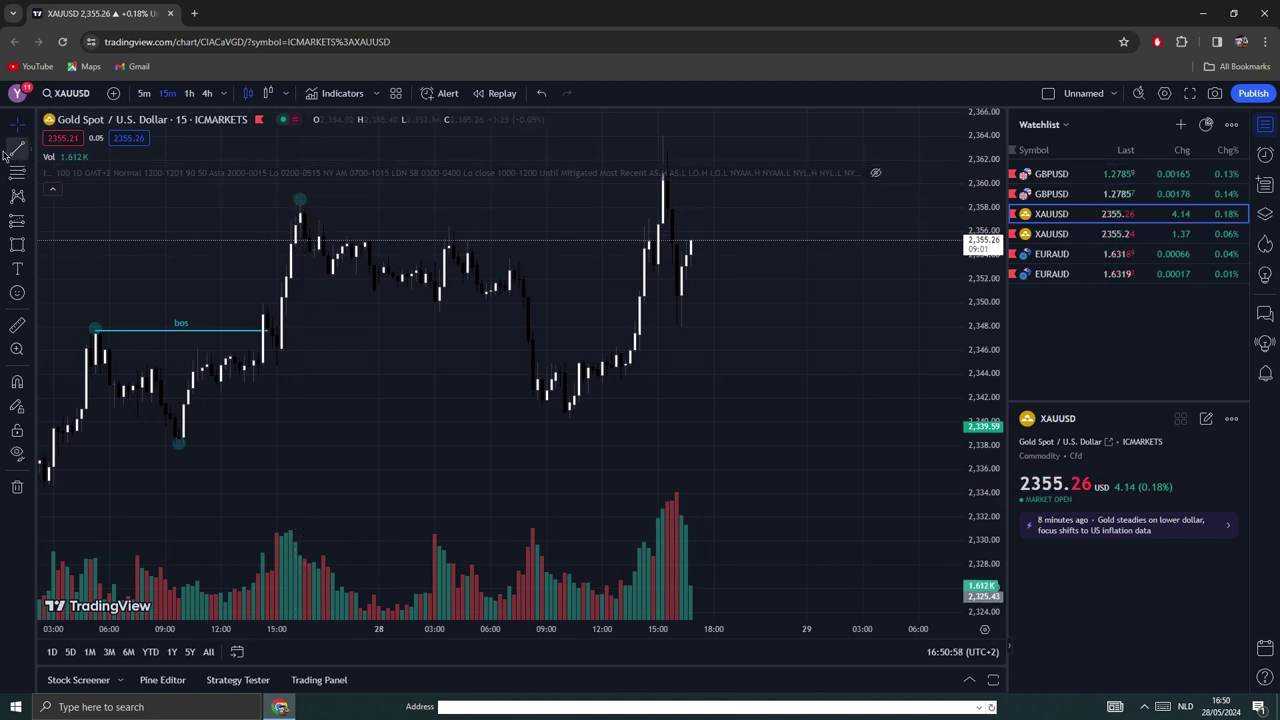
click(300, 200)
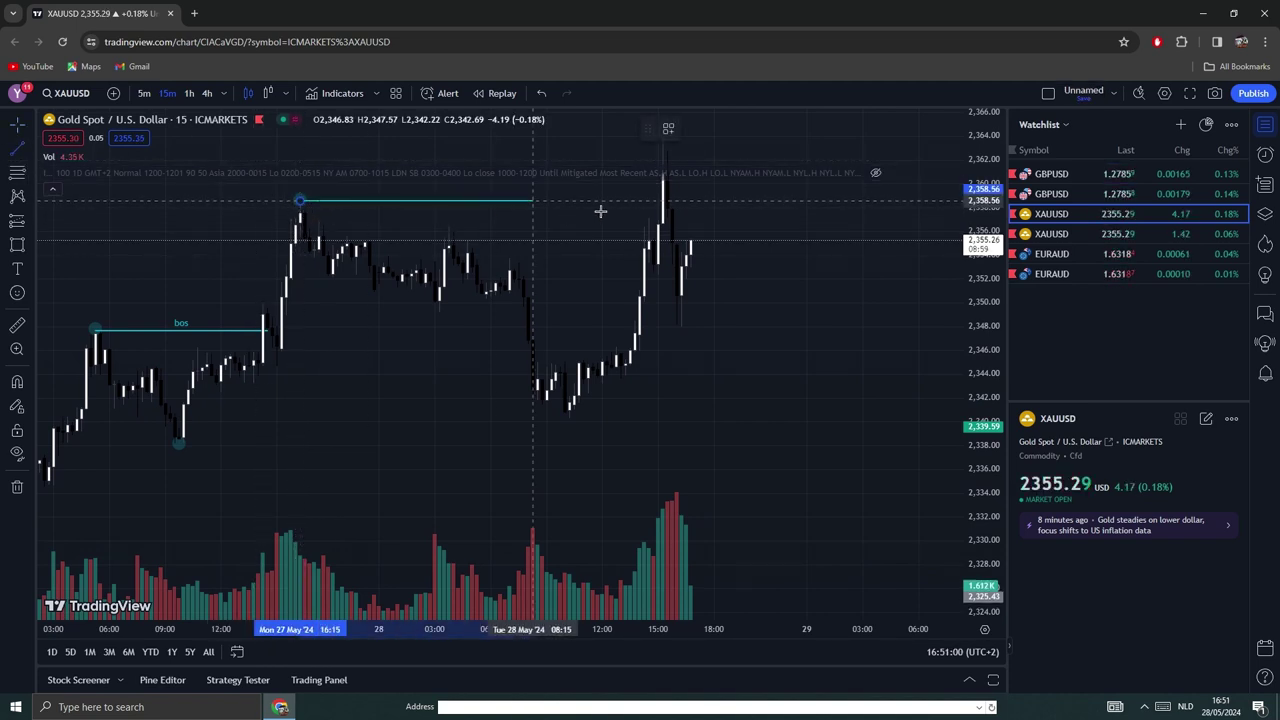
click(667, 200)
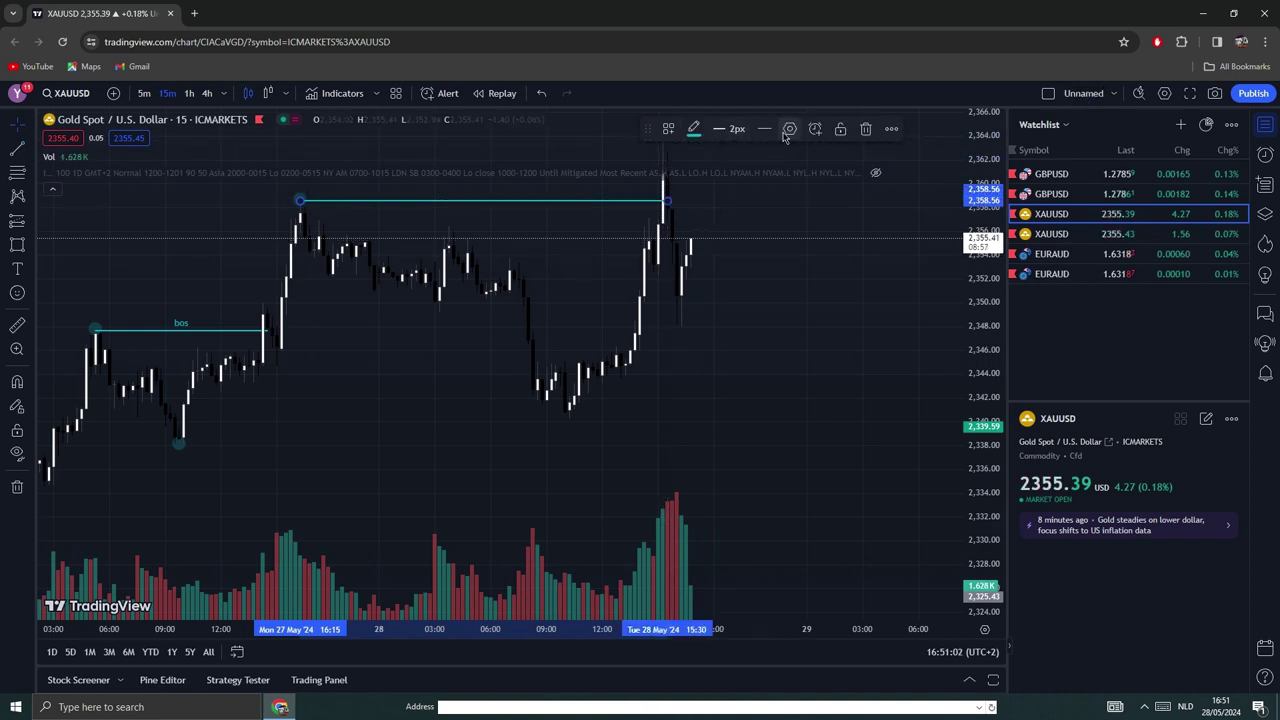
double_click(667, 200)
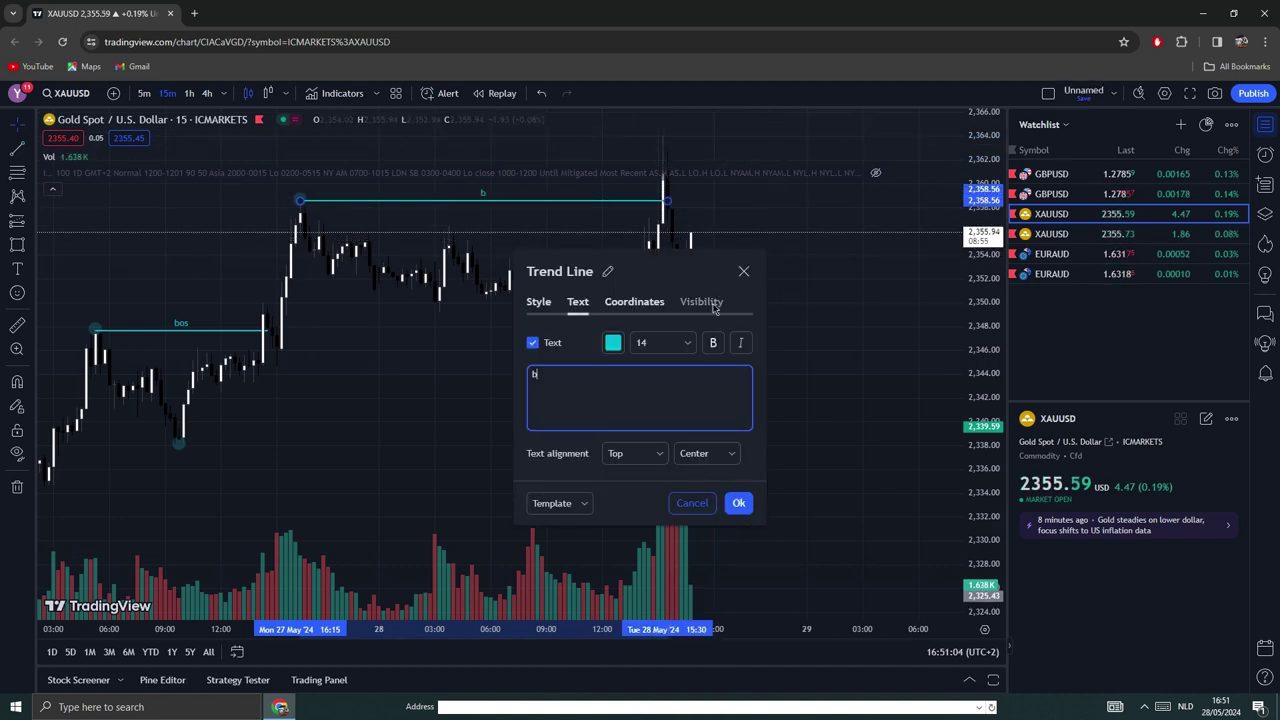
click(739, 505)
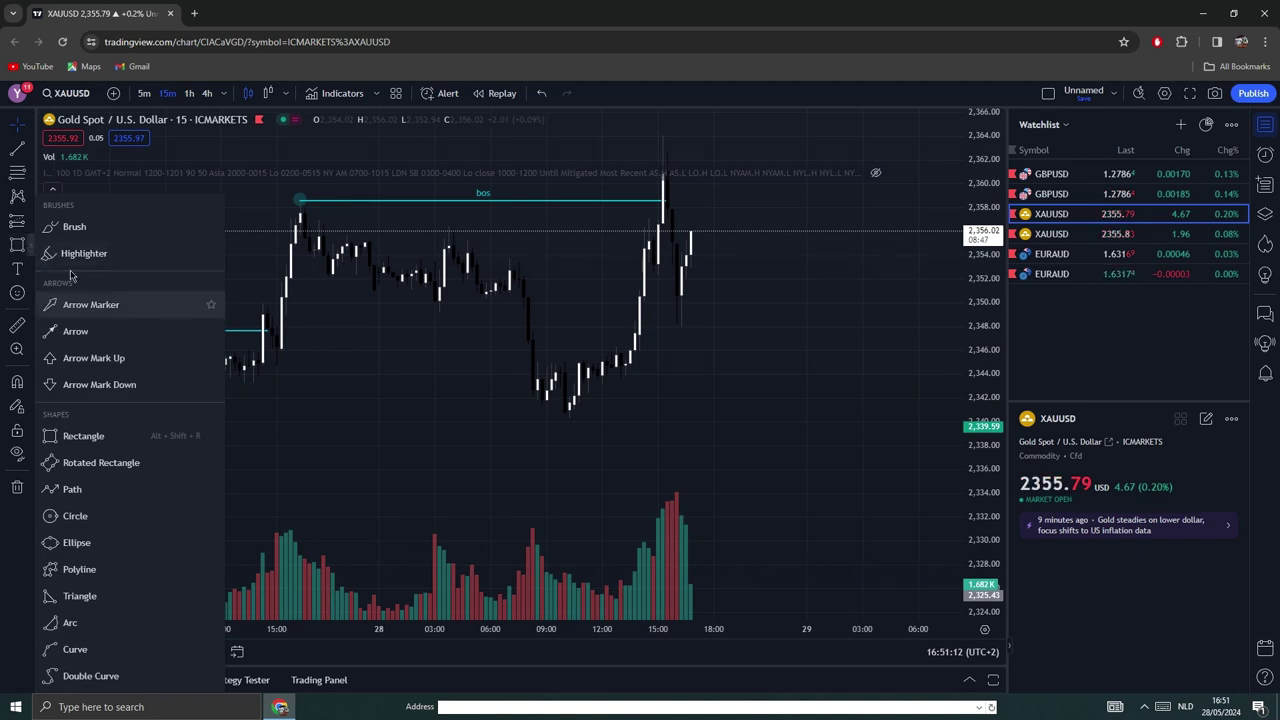
click(130, 255)
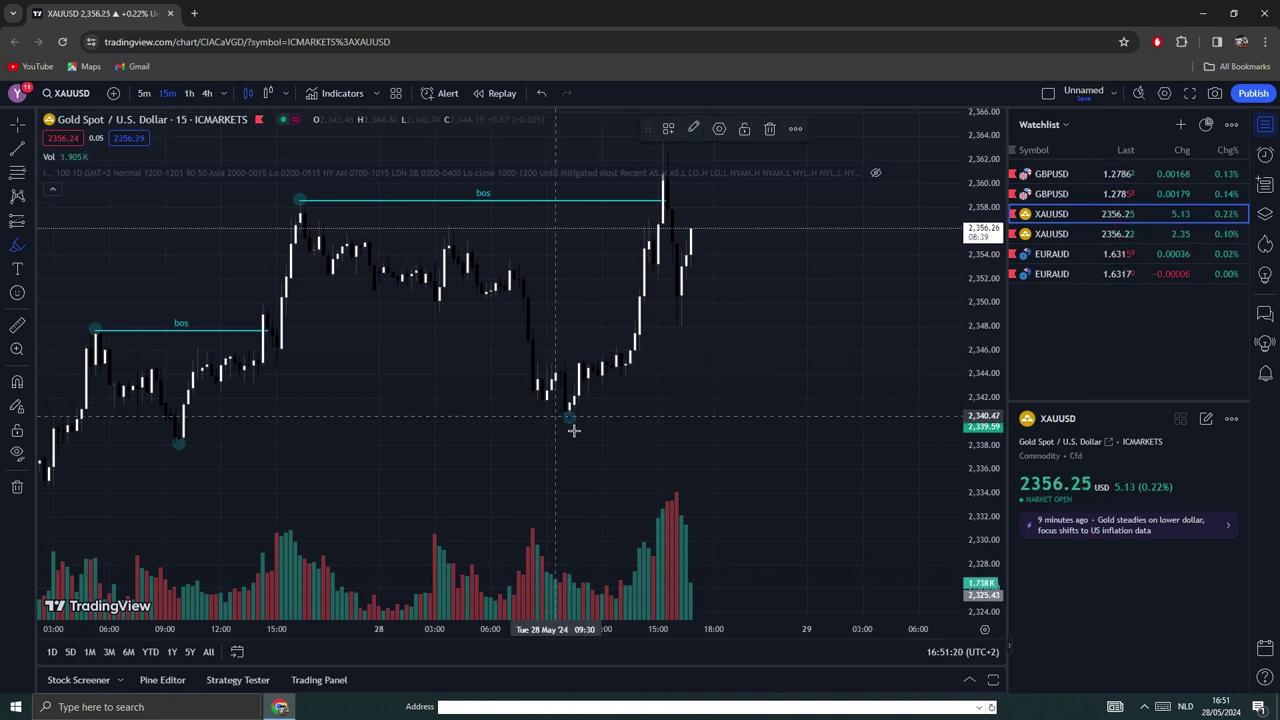
Step: Mark the swing high at Tuesday's latest spike
key(Escape)
click(20, 135)
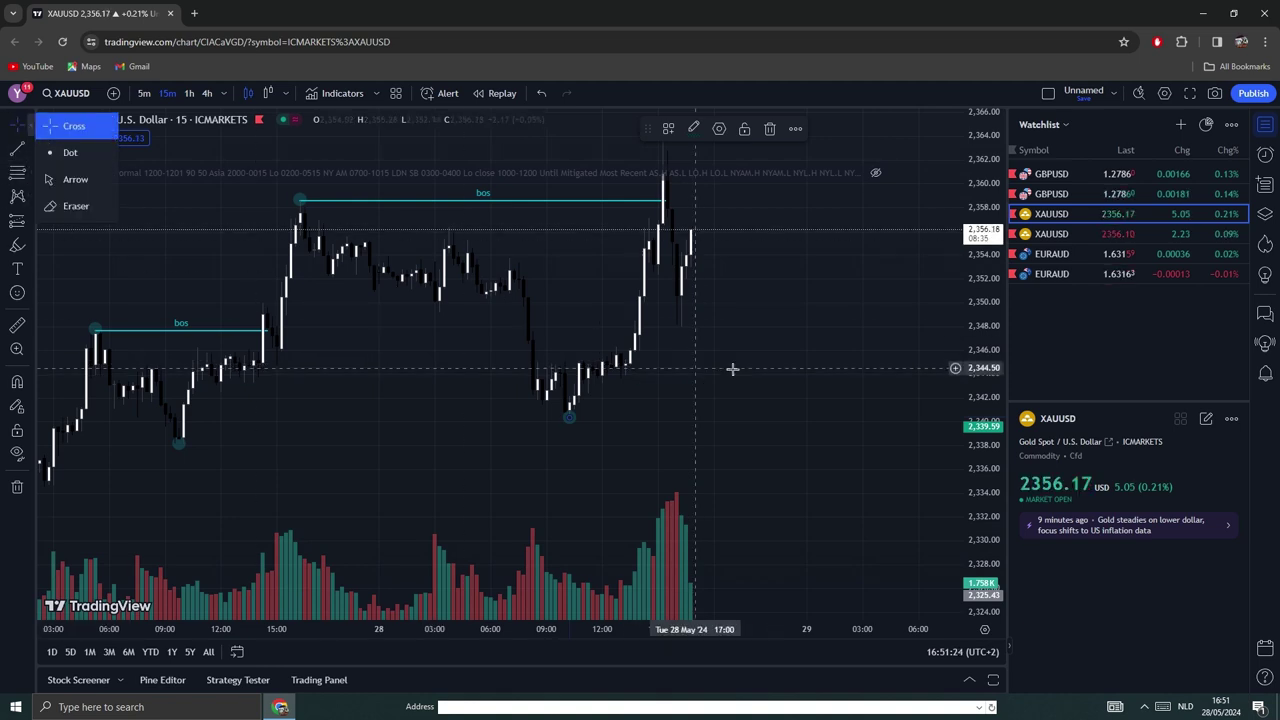
drag(734, 369, 663, 406)
drag(697, 357, 652, 377)
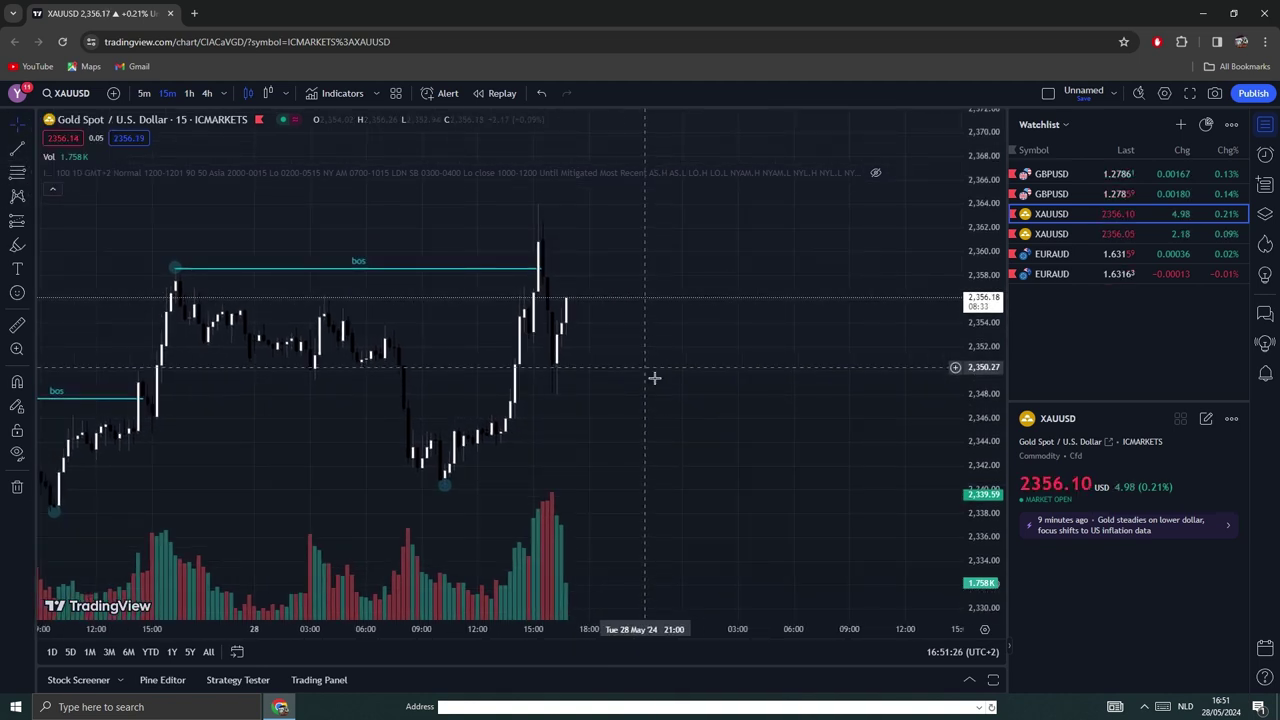
click(14, 248)
click(548, 214)
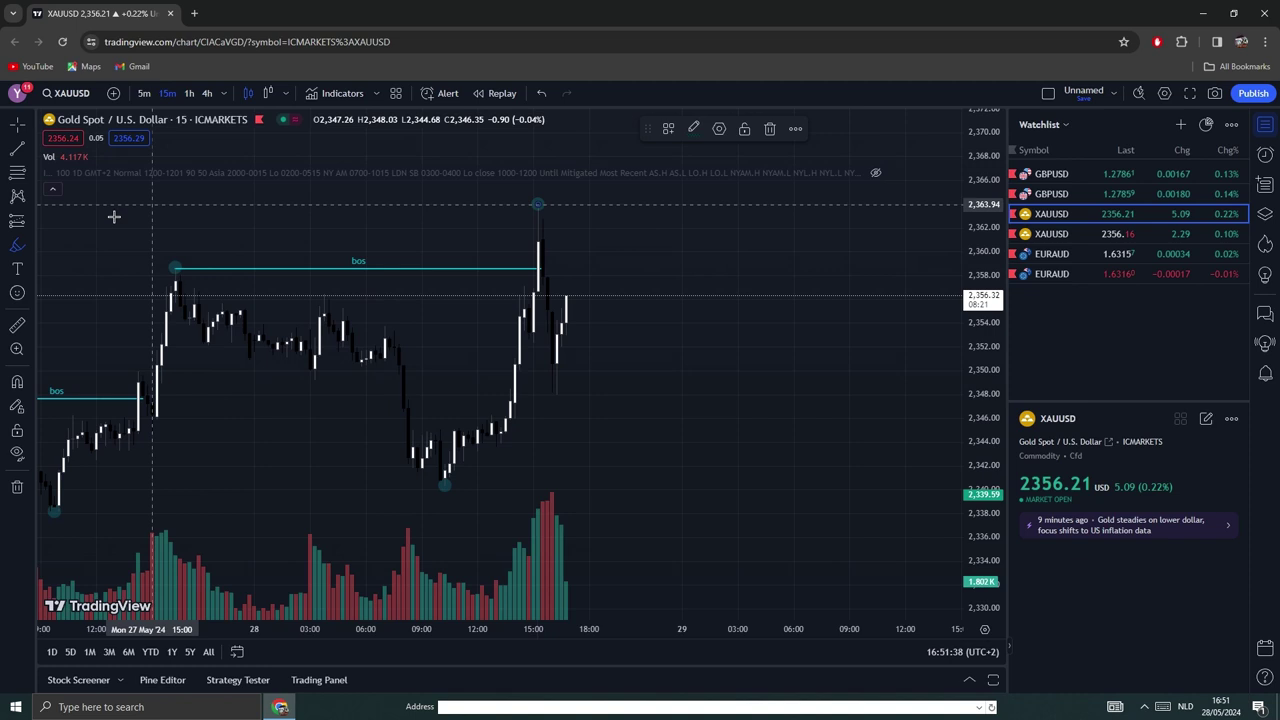
Step: Box Tuesday's low to the swing high (about 2,341–2,363) with dark fill and grey border
click(31, 247)
click(166, 436)
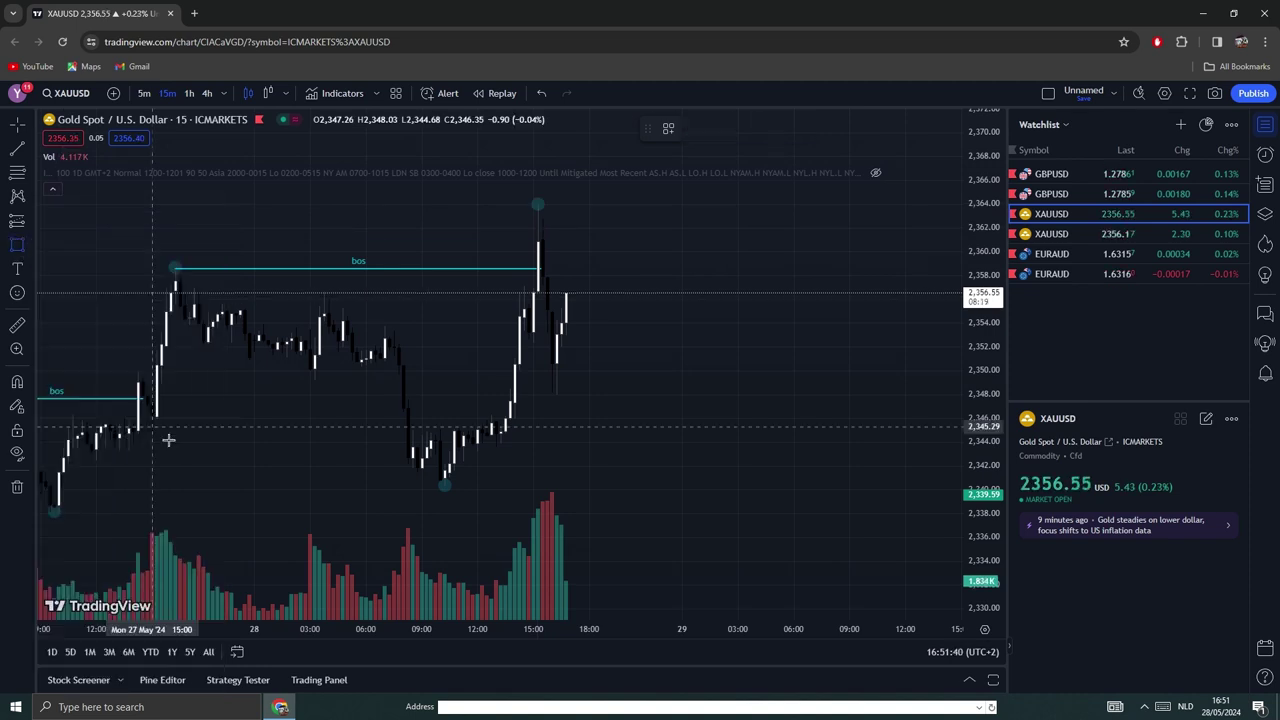
mouse_move(445, 486)
mouse_down()
mouse_move(794, 271)
mouse_move(810, 205)
mouse_up()
drag(808, 343, 915, 343)
click(718, 128)
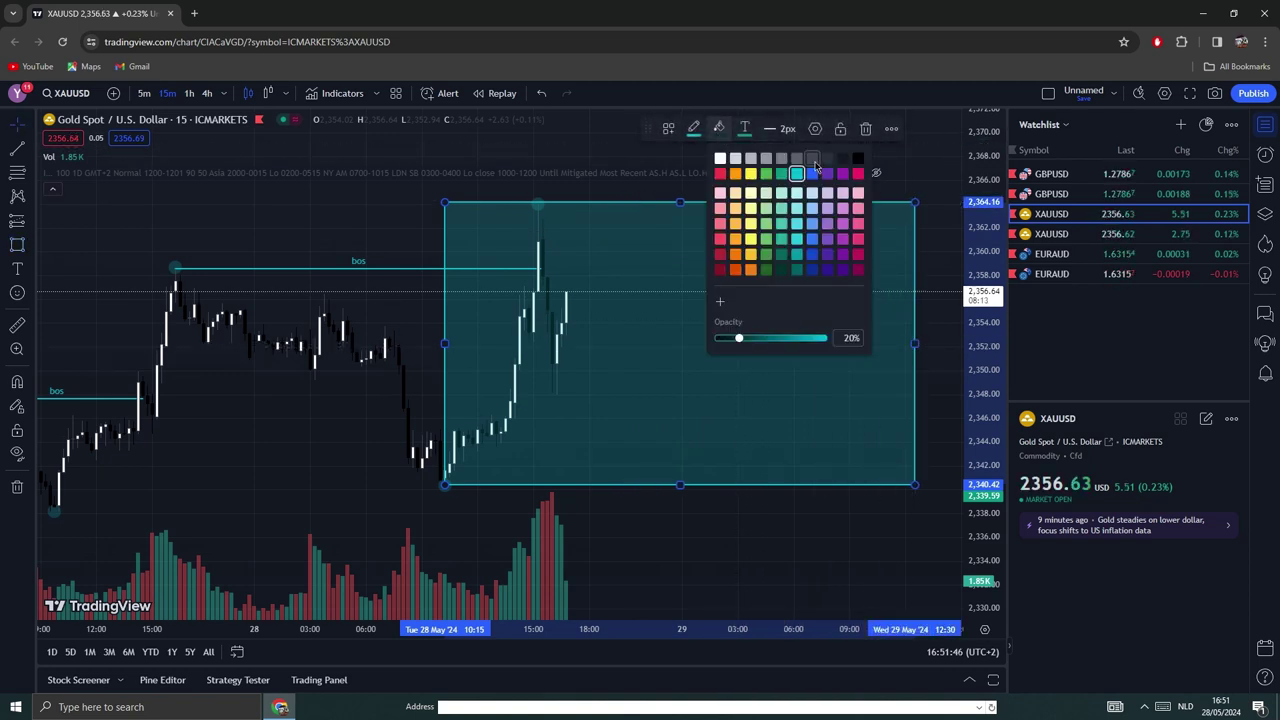
click(813, 160)
click(694, 128)
click(791, 160)
click(726, 531)
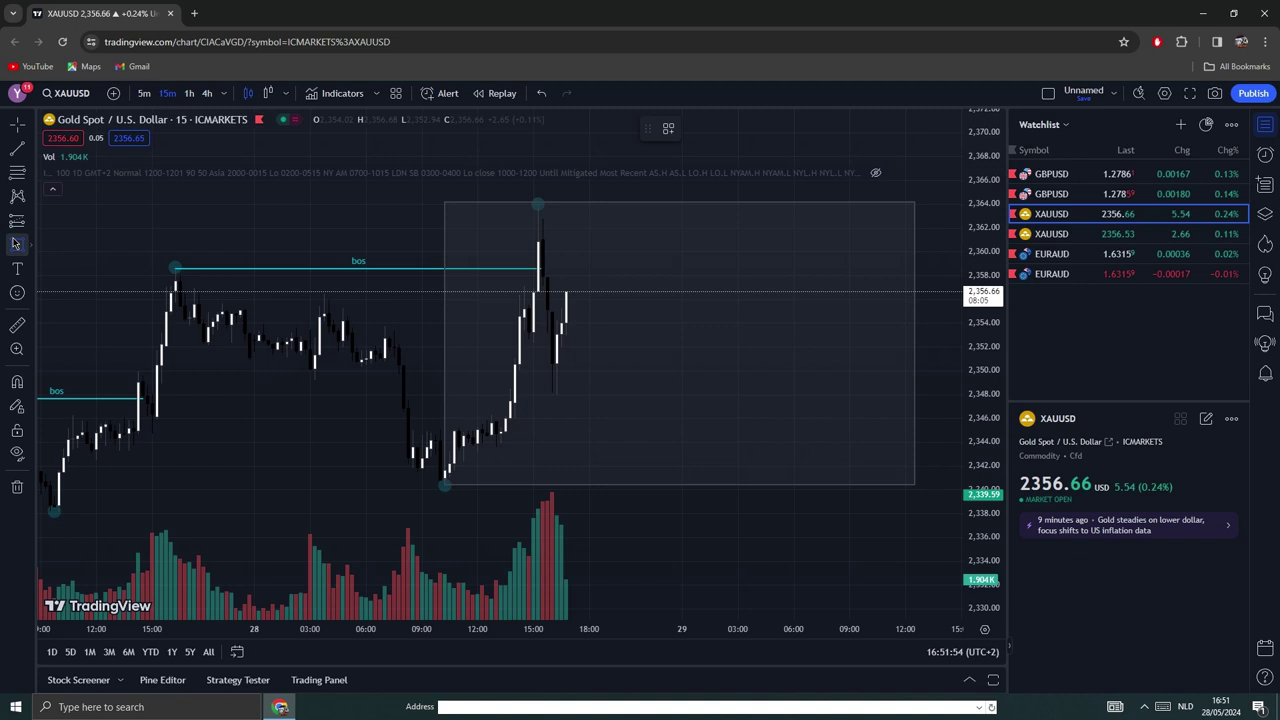
click(16, 243)
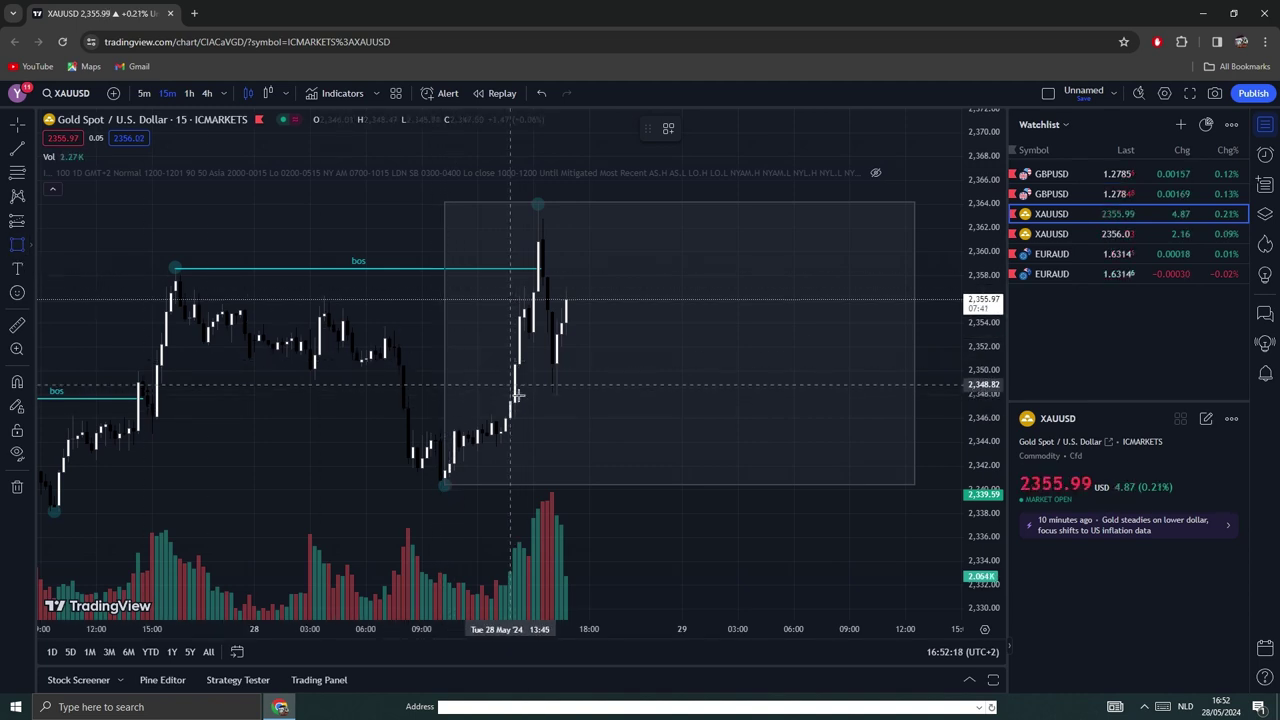
Step: Draw a teal zone box at 2,346–2,349 extended to the right
click(650, 416)
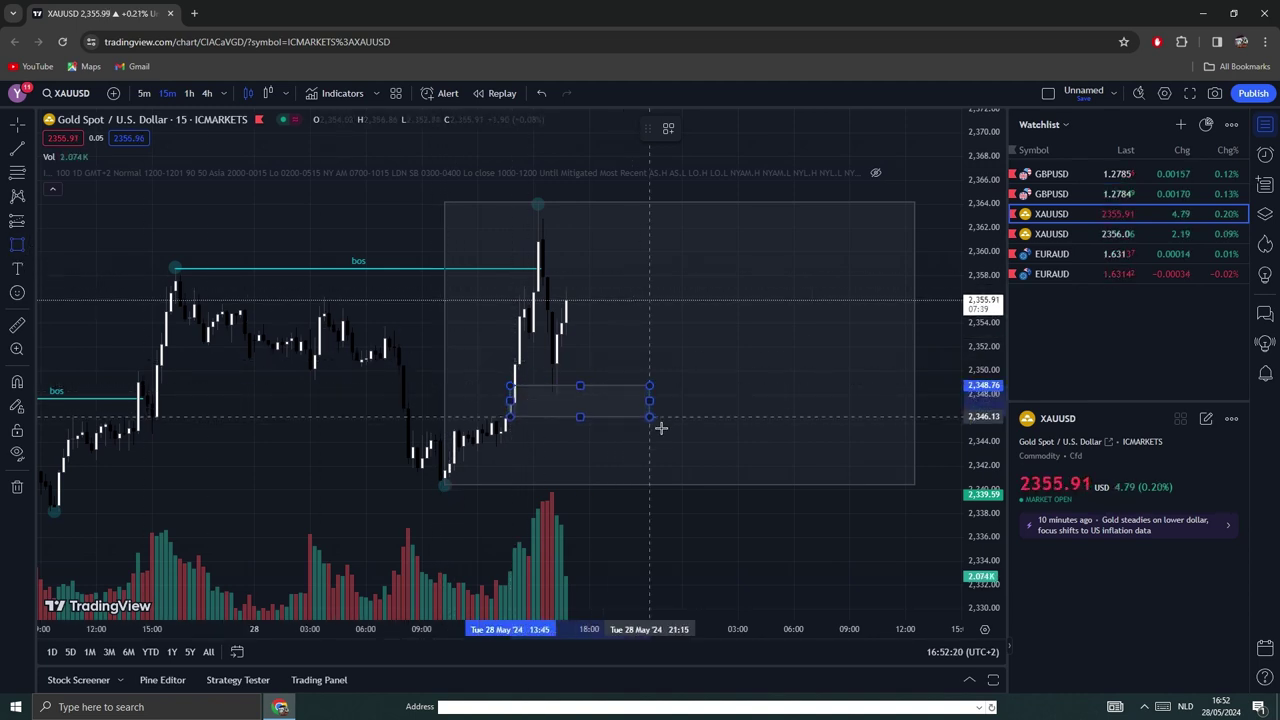
drag(652, 401, 915, 387)
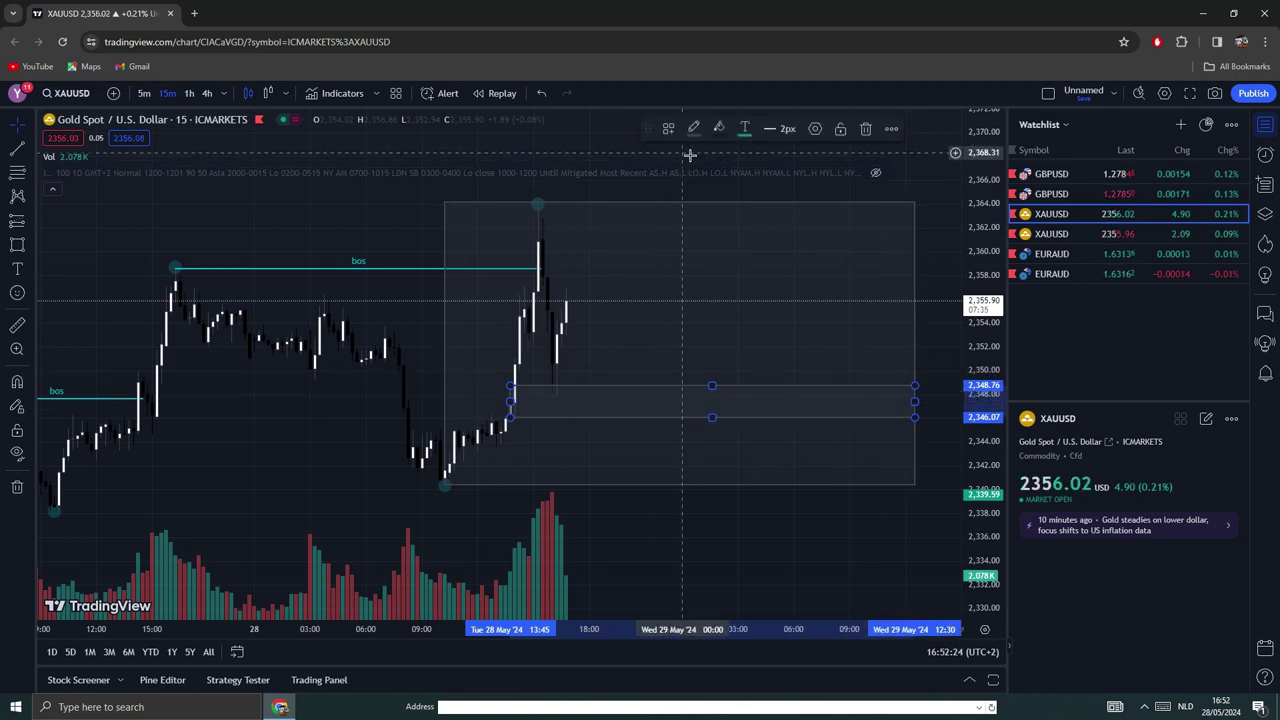
click(718, 130)
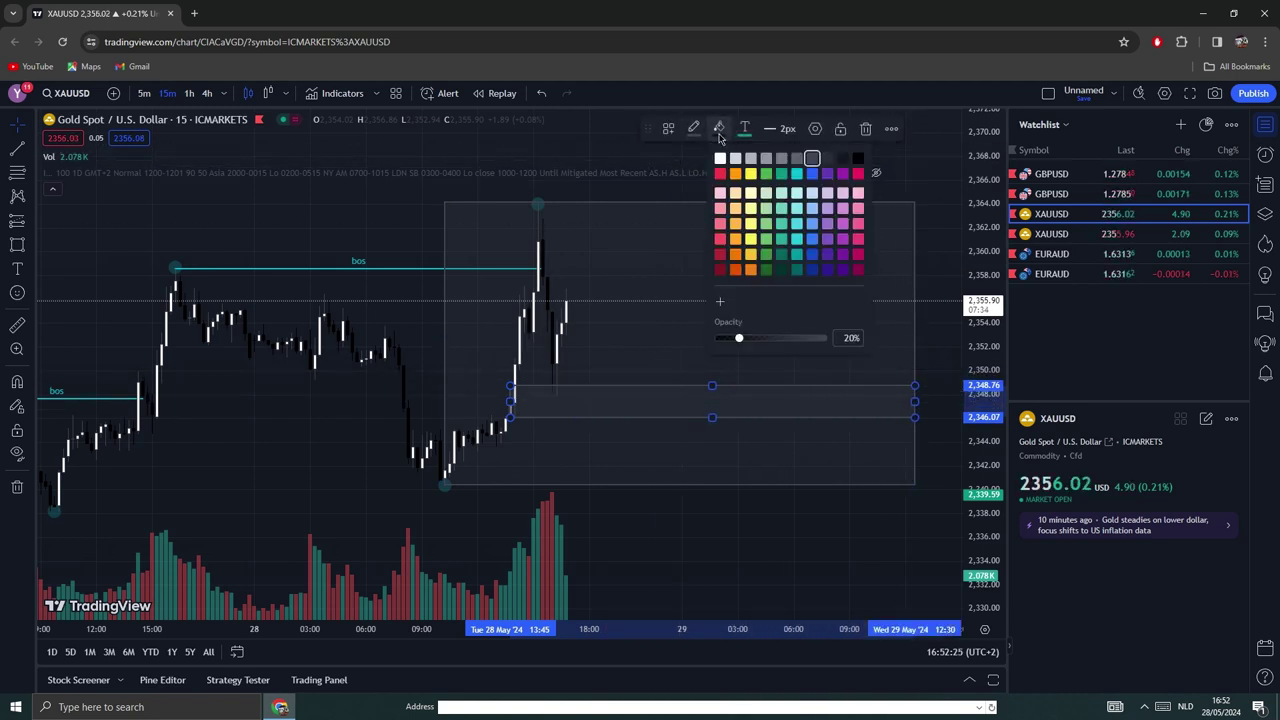
click(795, 175)
click(718, 128)
click(634, 526)
Step: Place a long position entering at the zone, target raised toward 2,363.6
drag(634, 526, 581, 522)
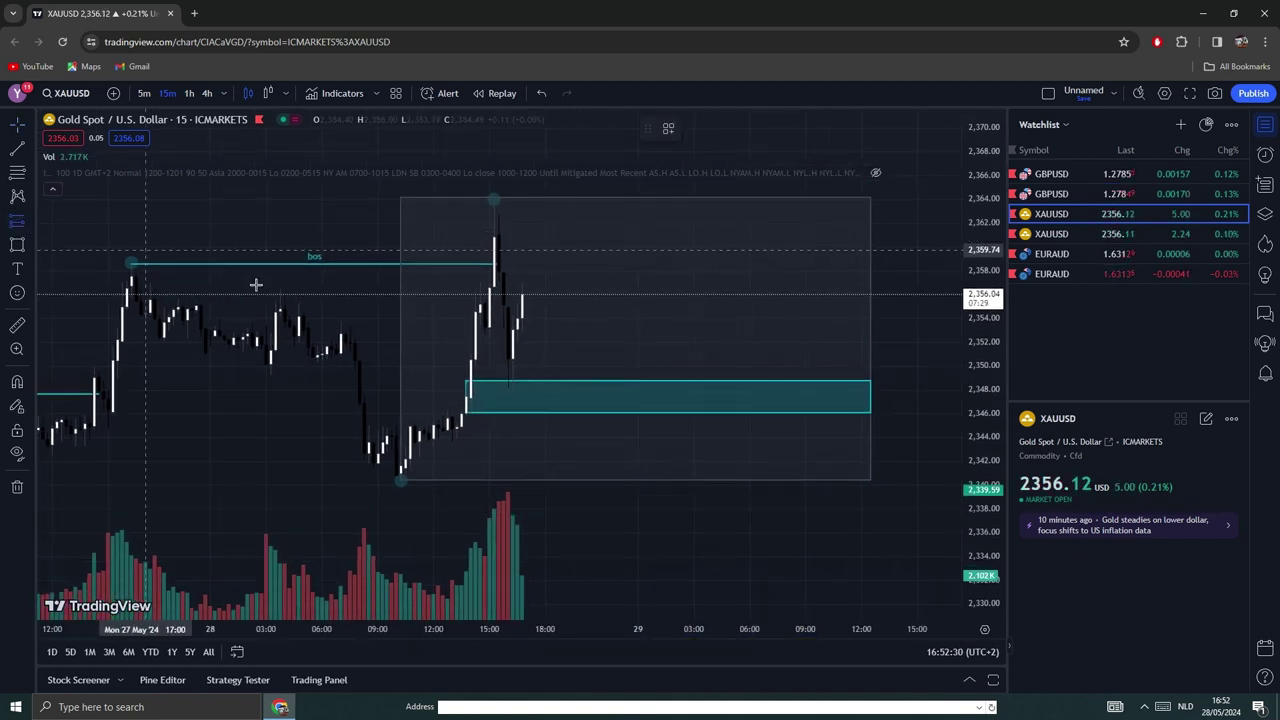
click(559, 387)
drag(559, 297, 560, 207)
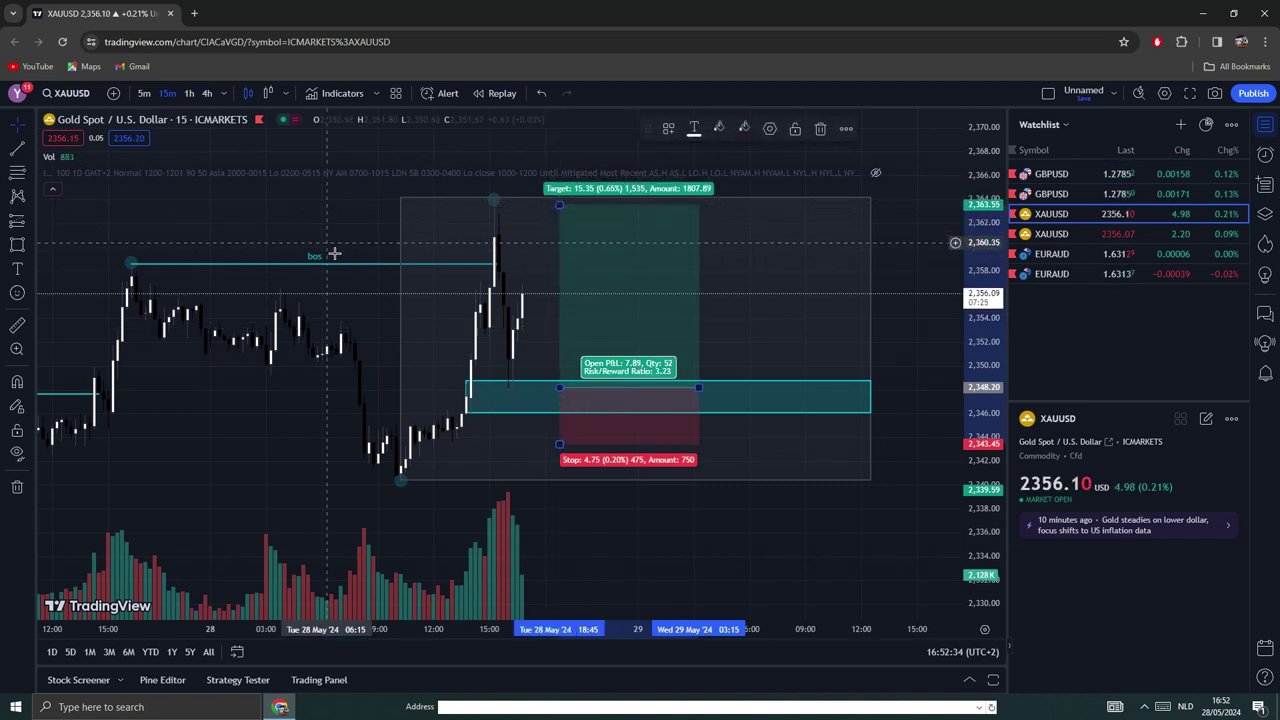
Step: Adjust the long position to a 2,365.28 target and 2,345.46 stop for 6.23 risk/reward
click(326, 254)
drag(326, 254, 299, 305)
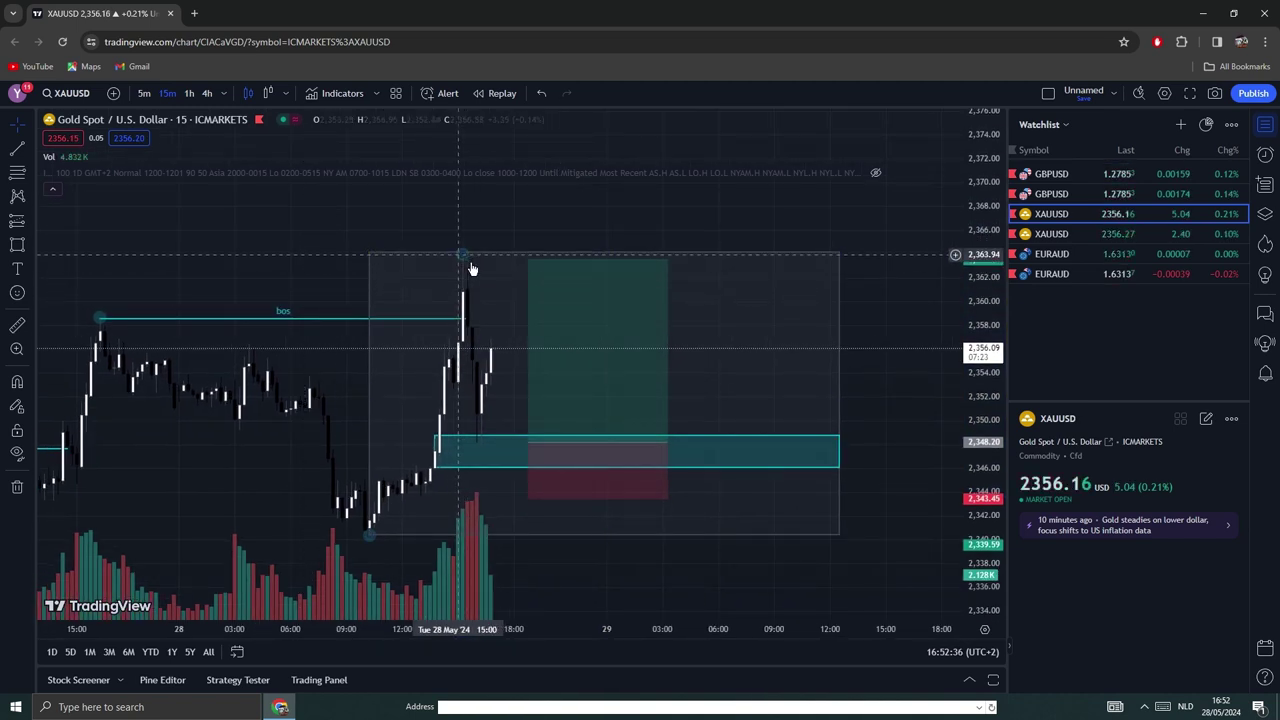
click(540, 276)
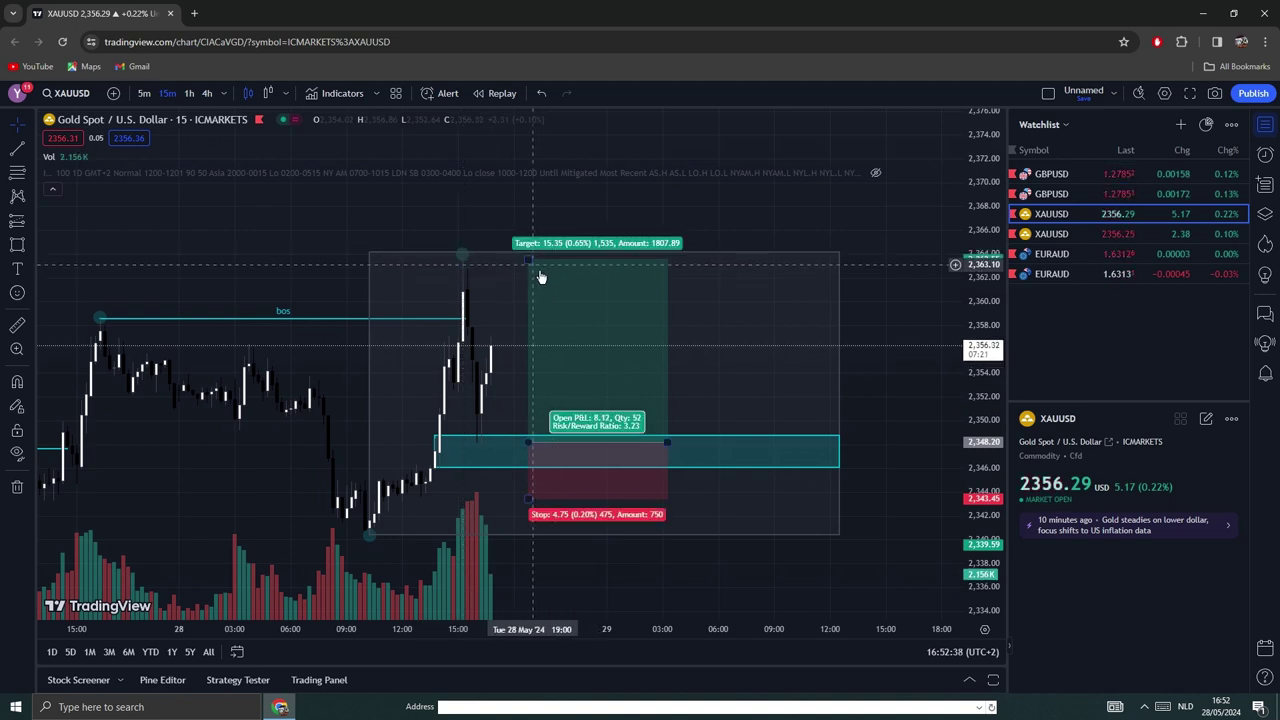
drag(535, 268, 535, 248)
drag(530, 498, 533, 485)
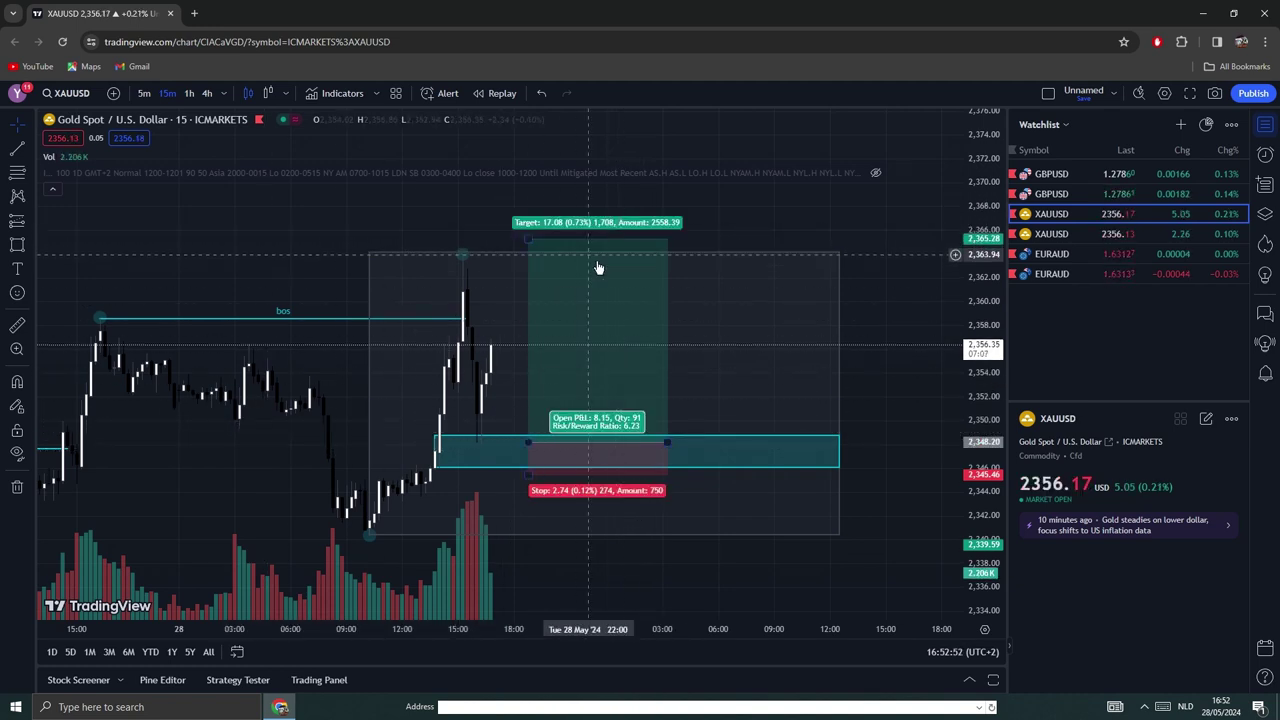
Step: Draw a Fibonacci retracement from the 2,340.47 swing low to the 2,364.16 high
click(18, 176)
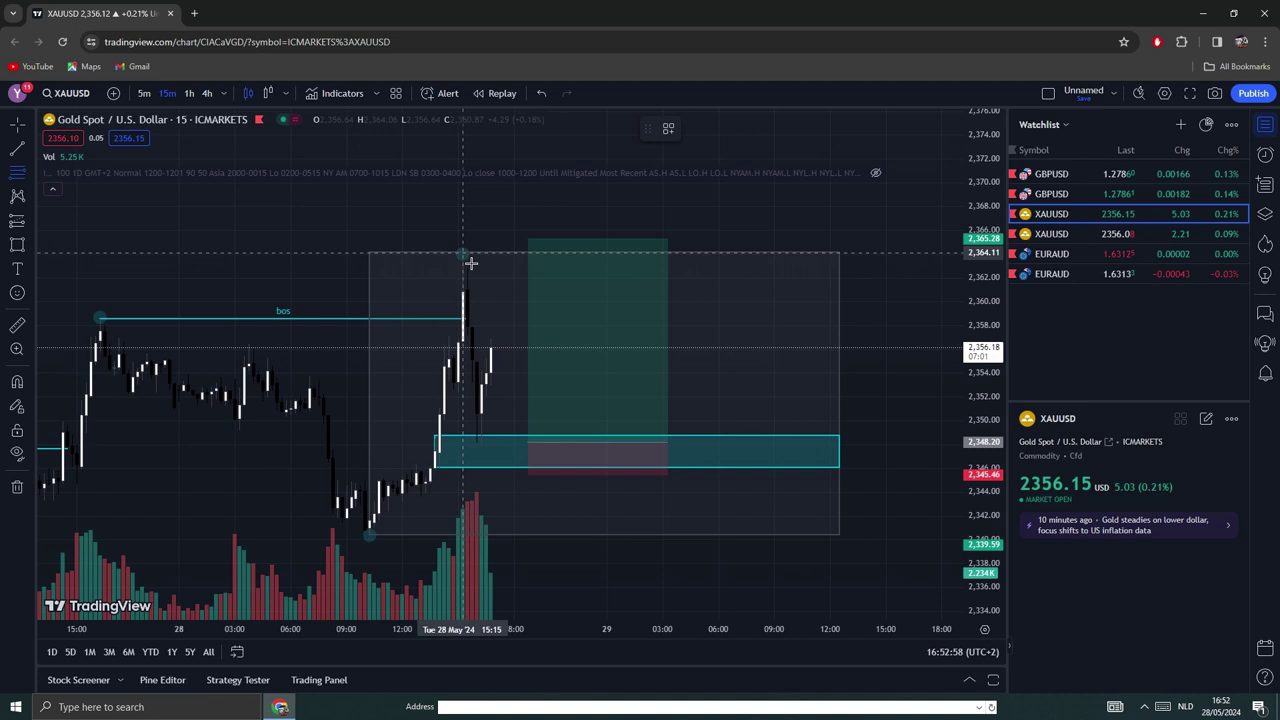
click(370, 533)
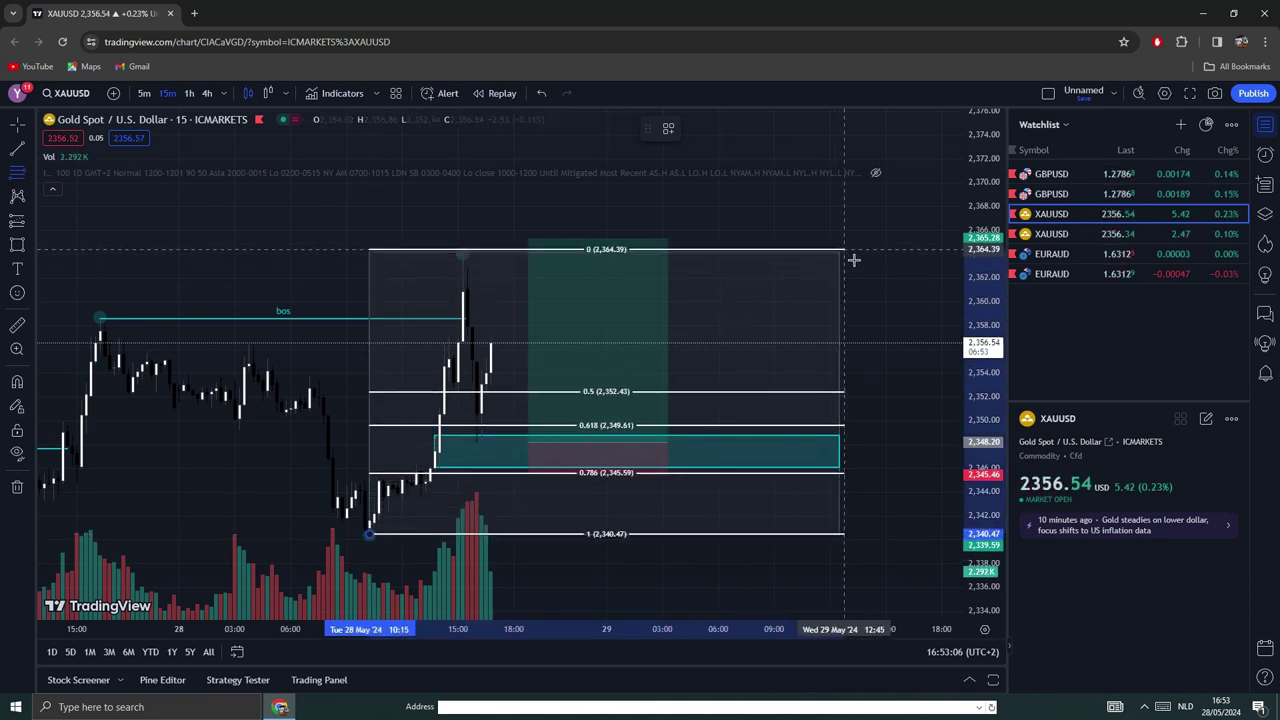
click(836, 252)
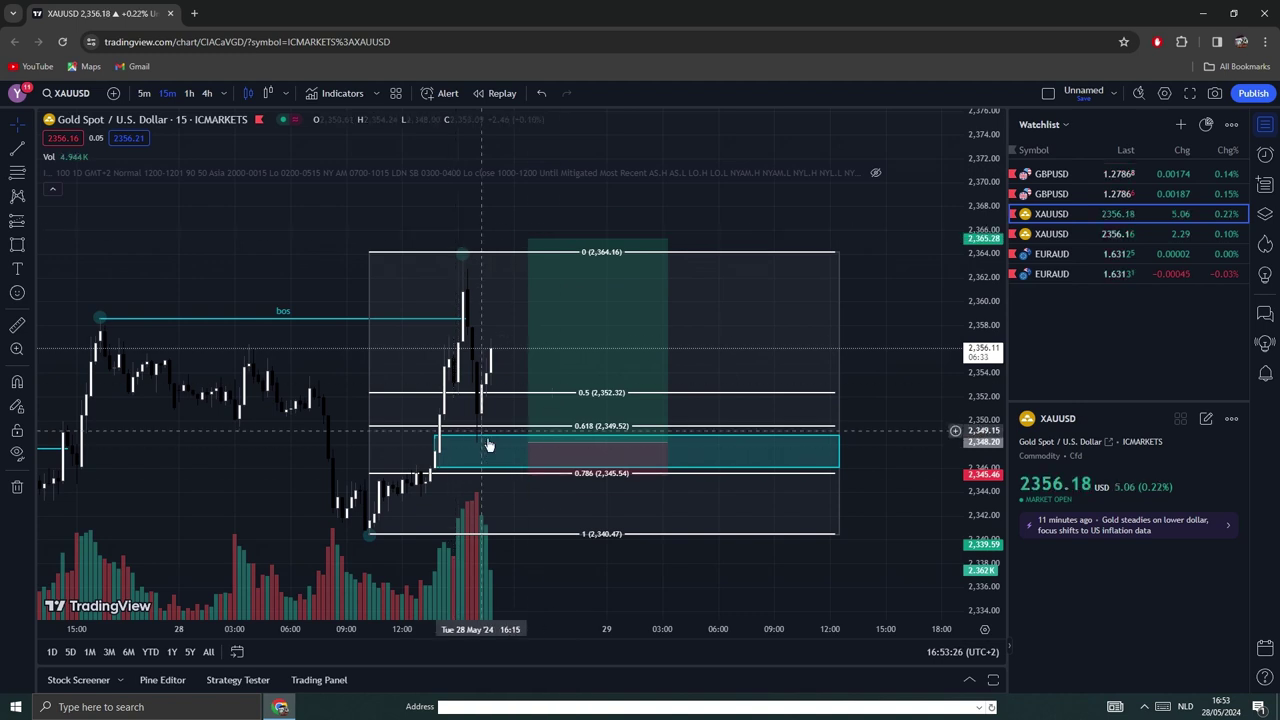
click(530, 472)
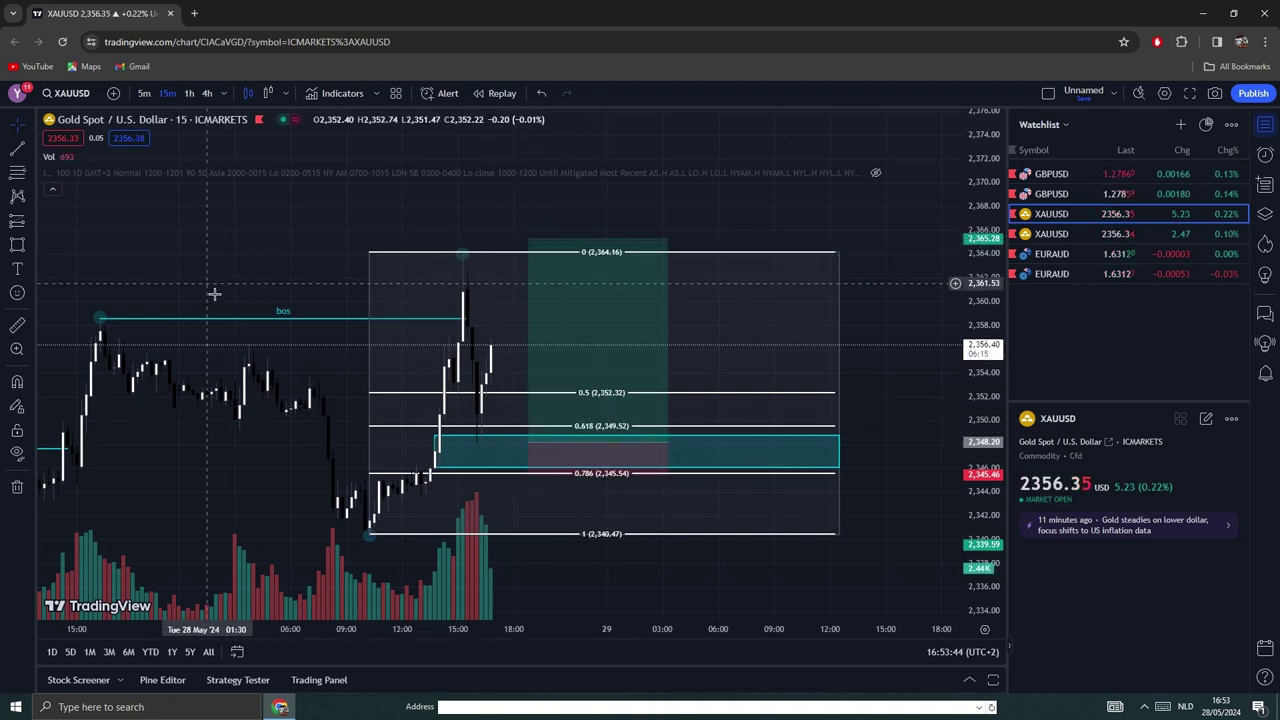
Step: Delete the bos line and long position, then pan to empty space below the candles
click(330, 318)
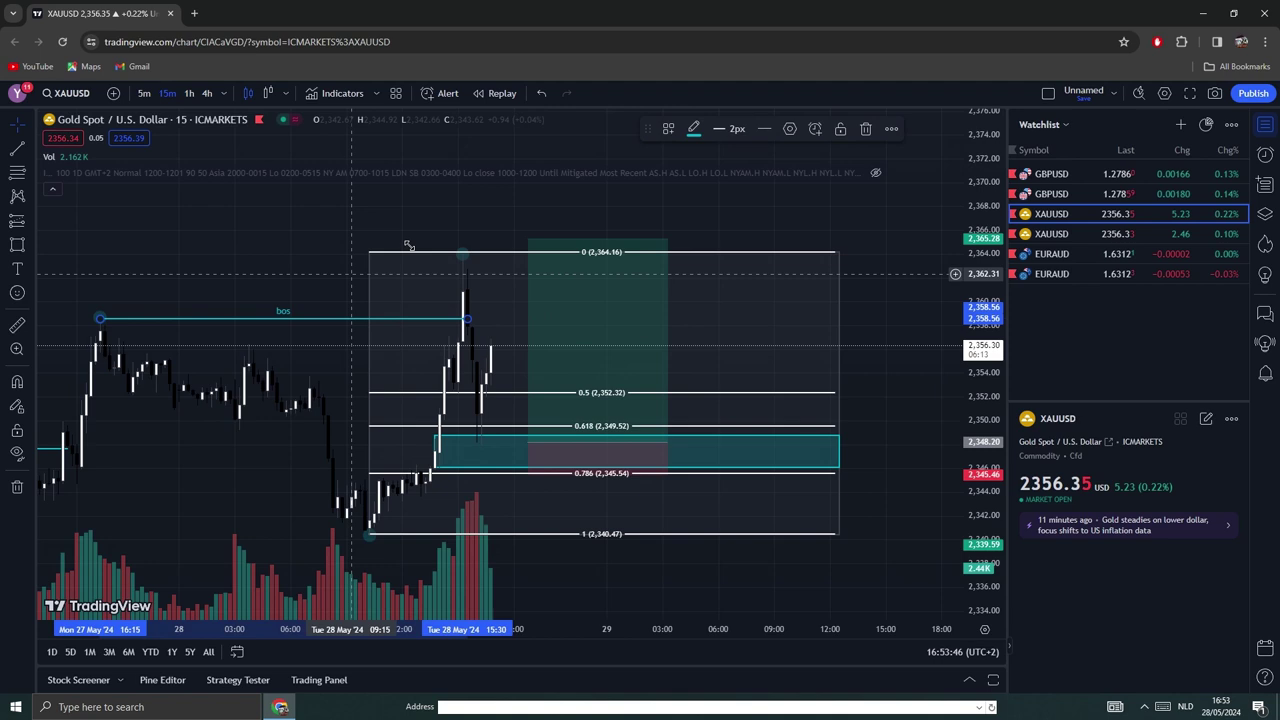
click(865, 129)
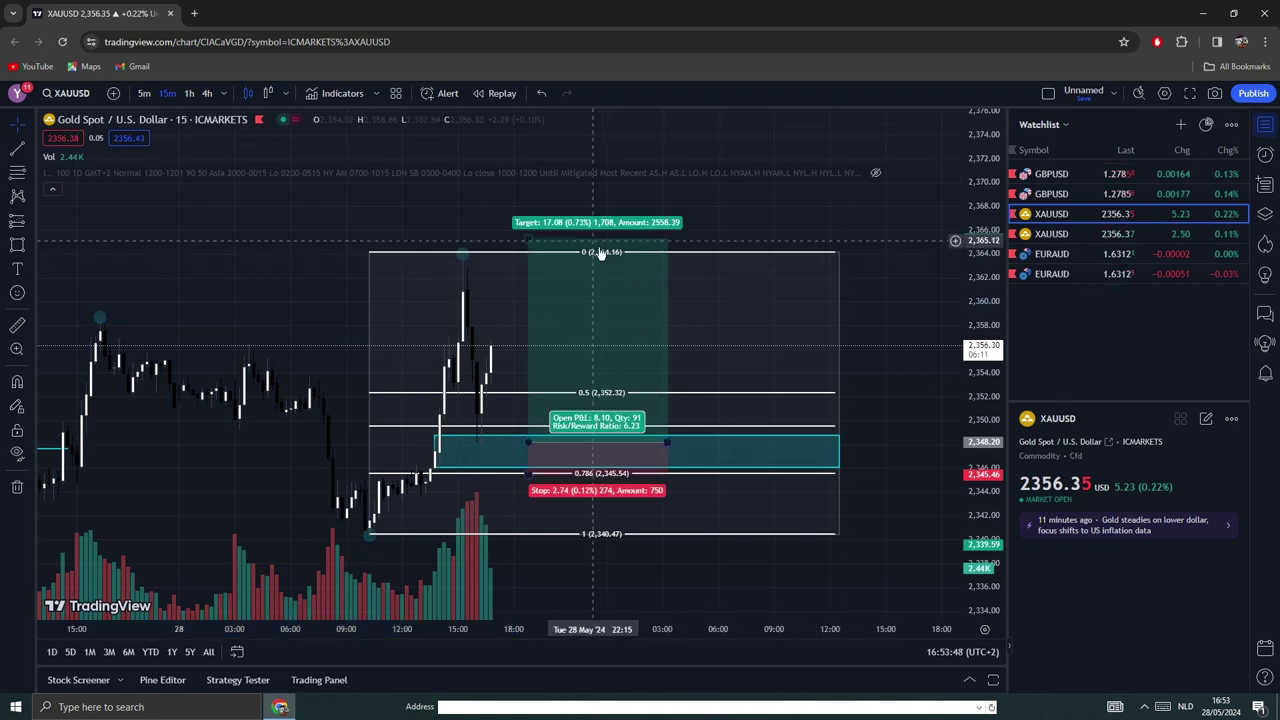
click(820, 128)
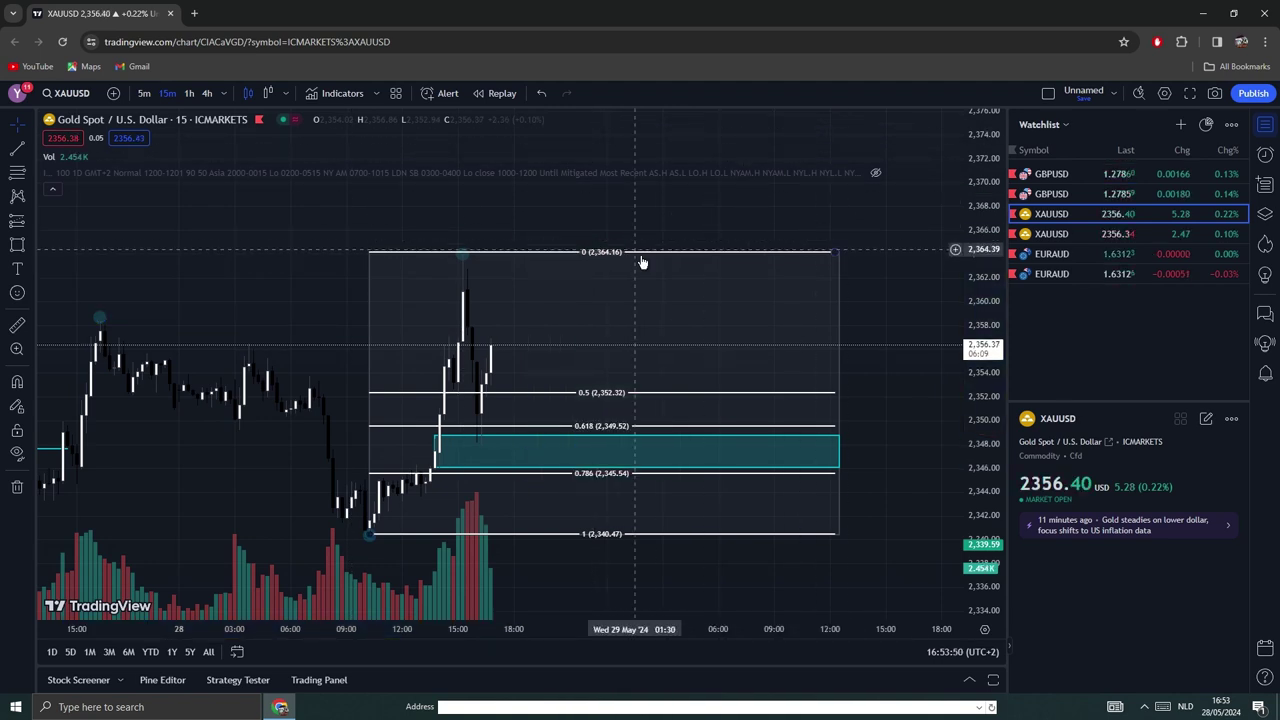
click(548, 262)
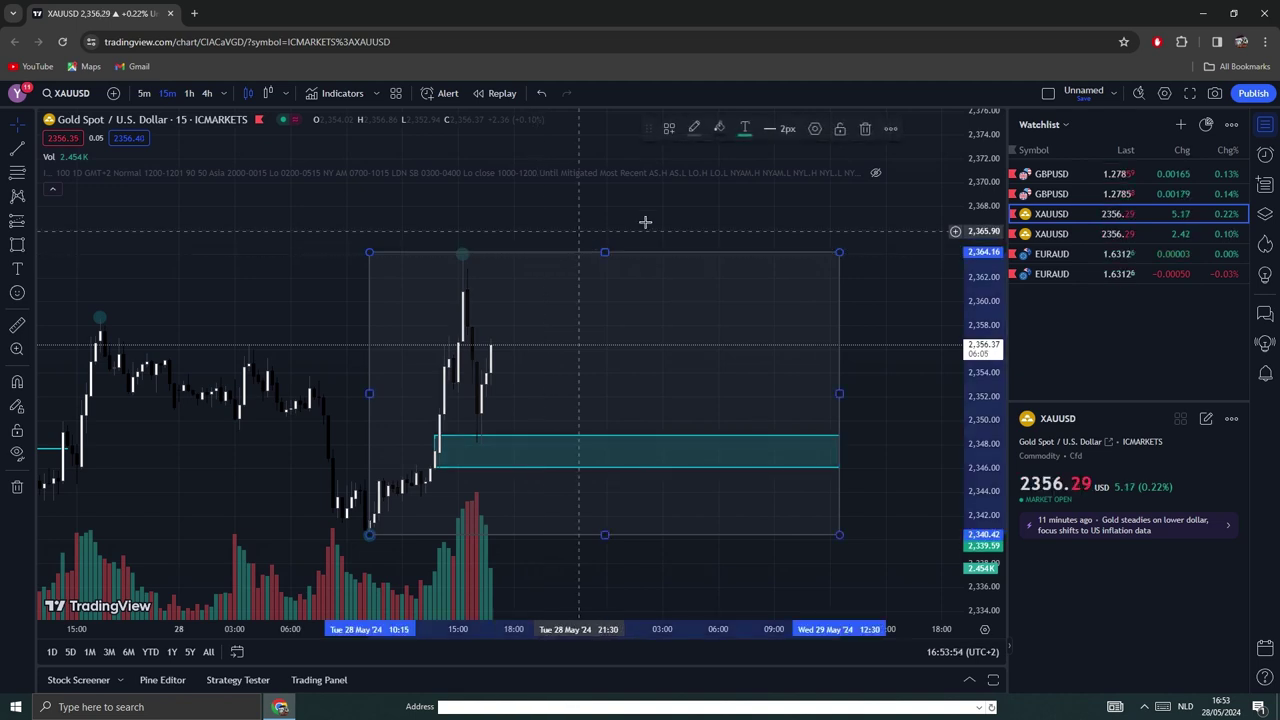
click(860, 373)
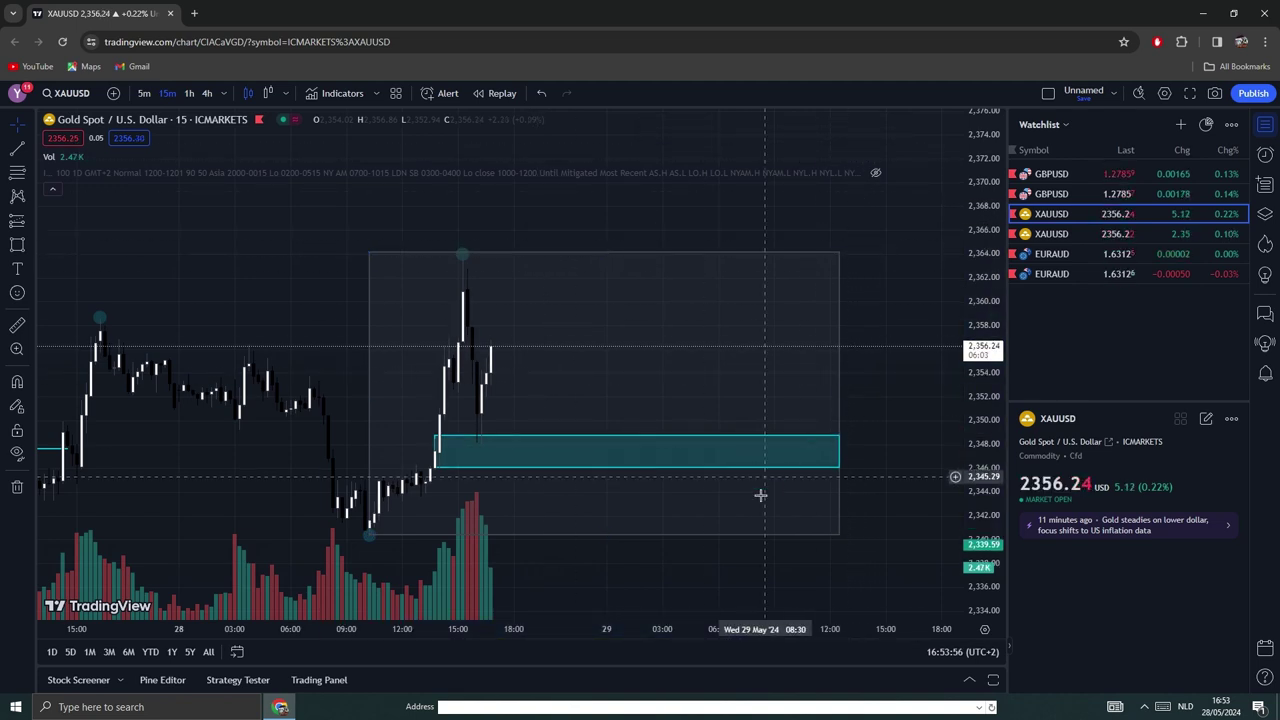
drag(640, 562, 771, 240)
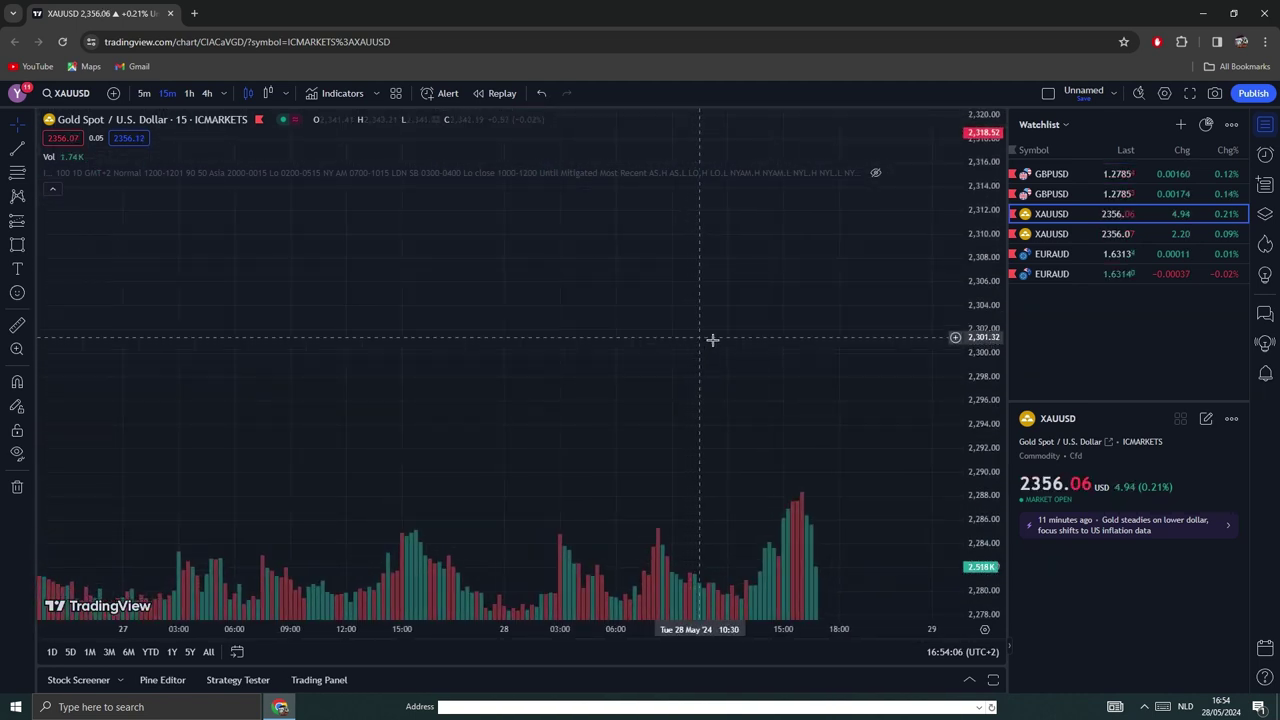
Step: Draw a four-point down-up-down zigzag path from about 2,309 to an arrowhead near 2,281
click(17, 150)
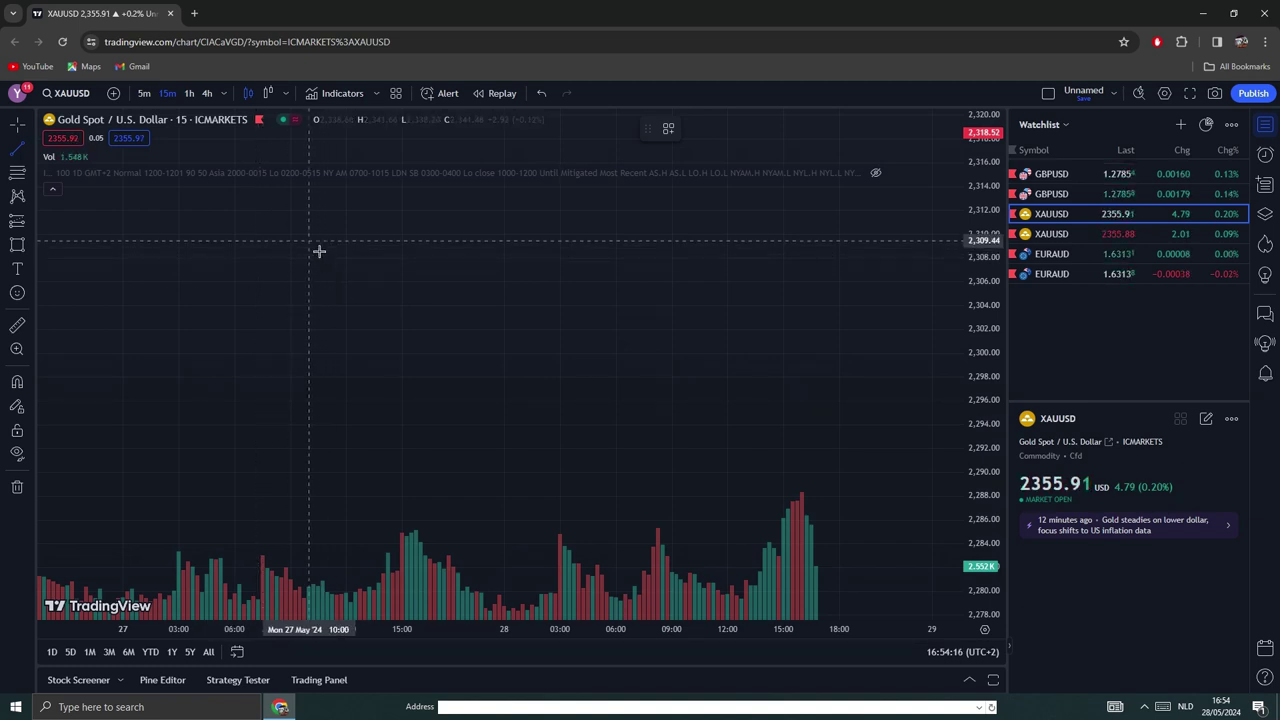
click(27, 245)
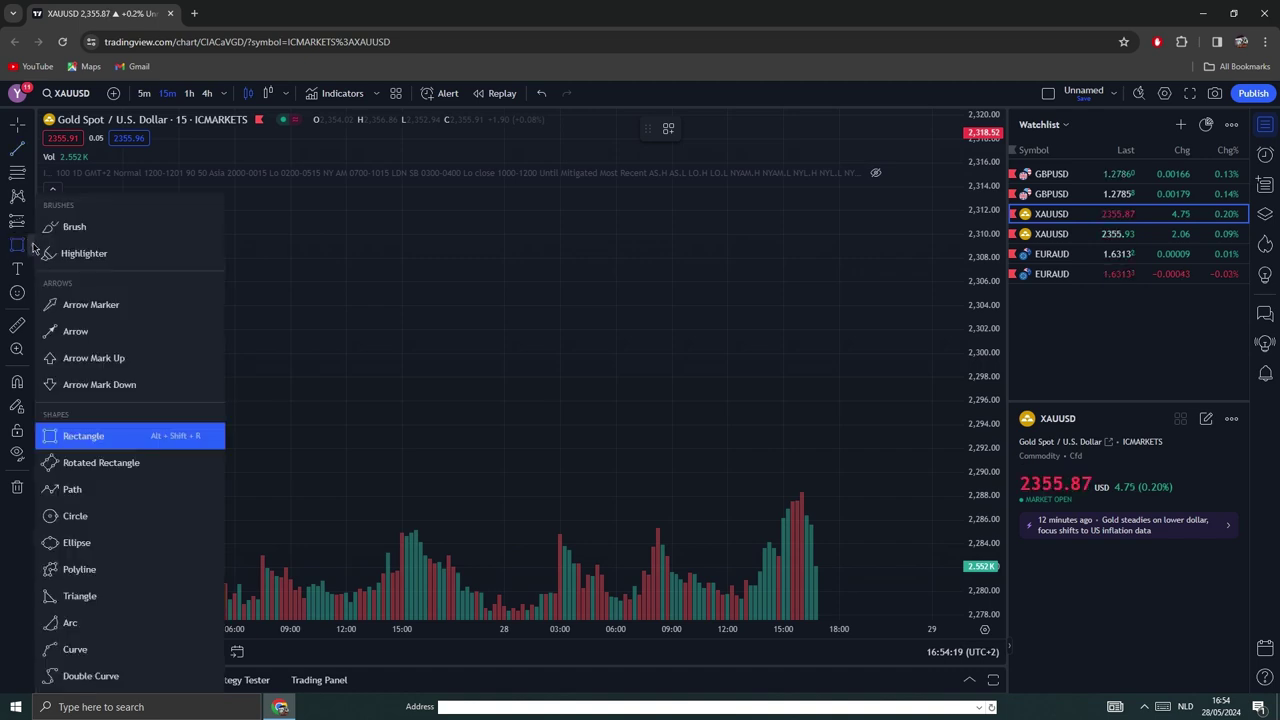
click(92, 489)
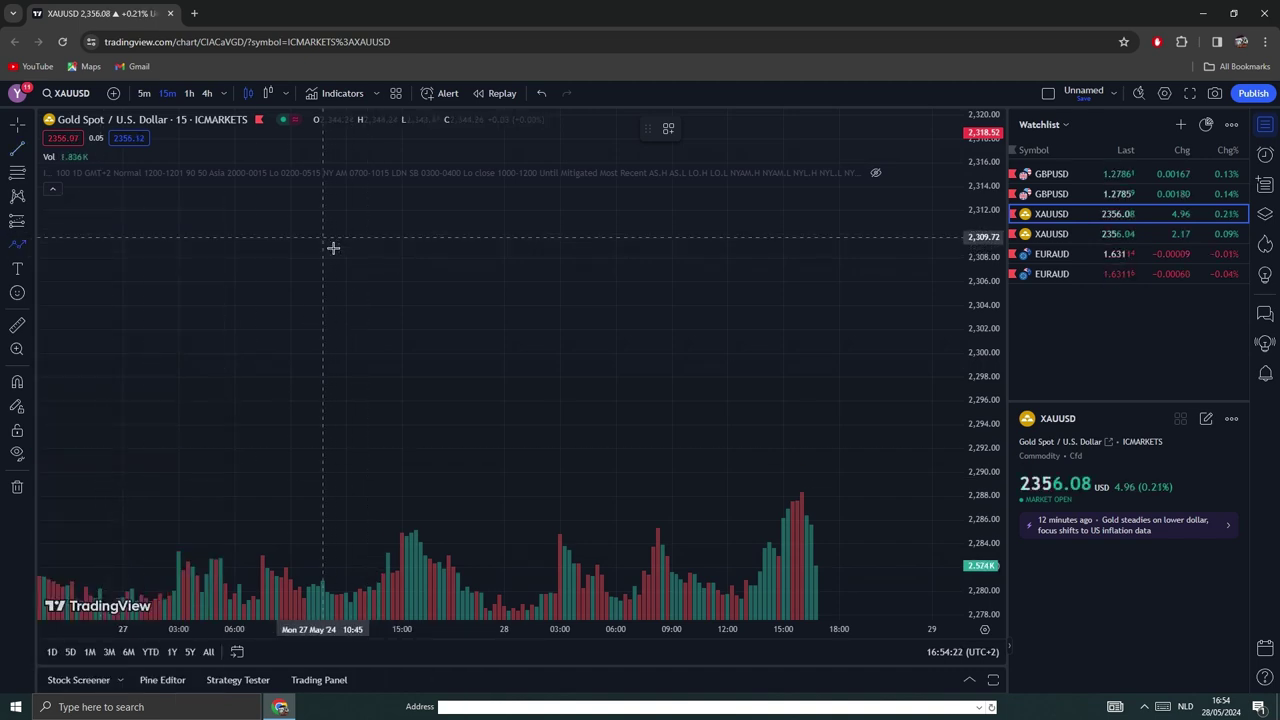
click(322, 238)
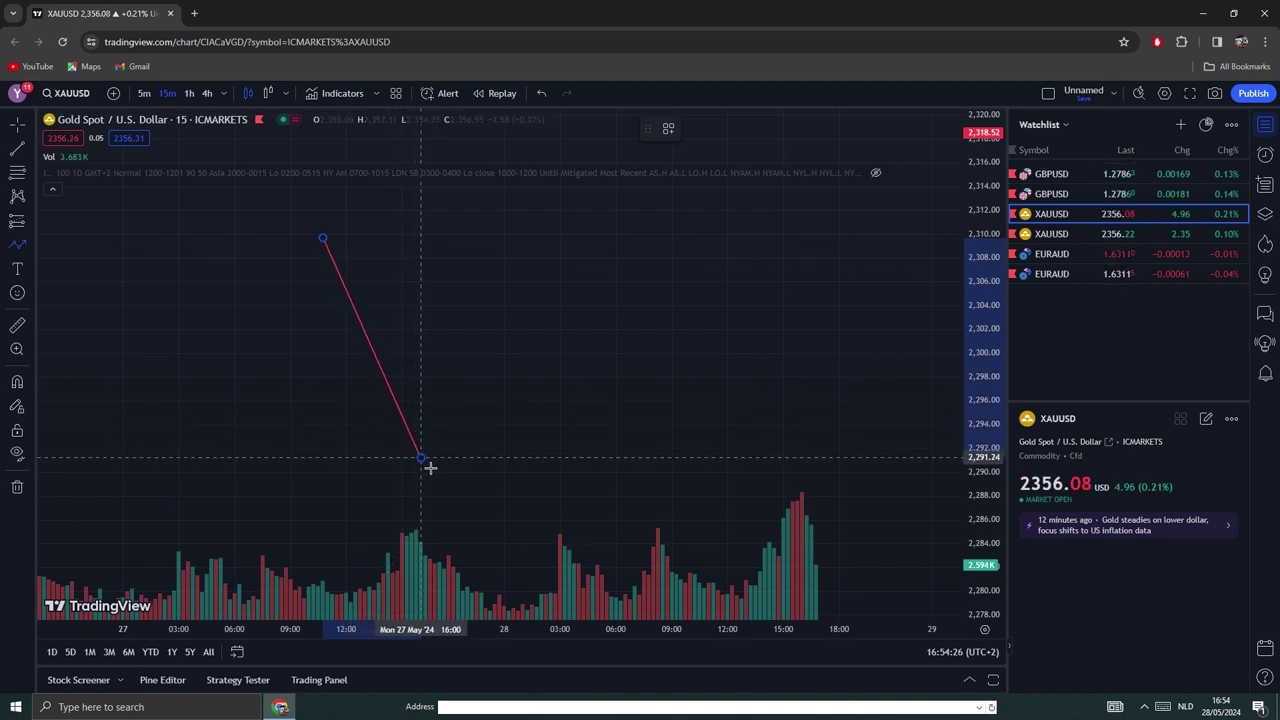
click(421, 458)
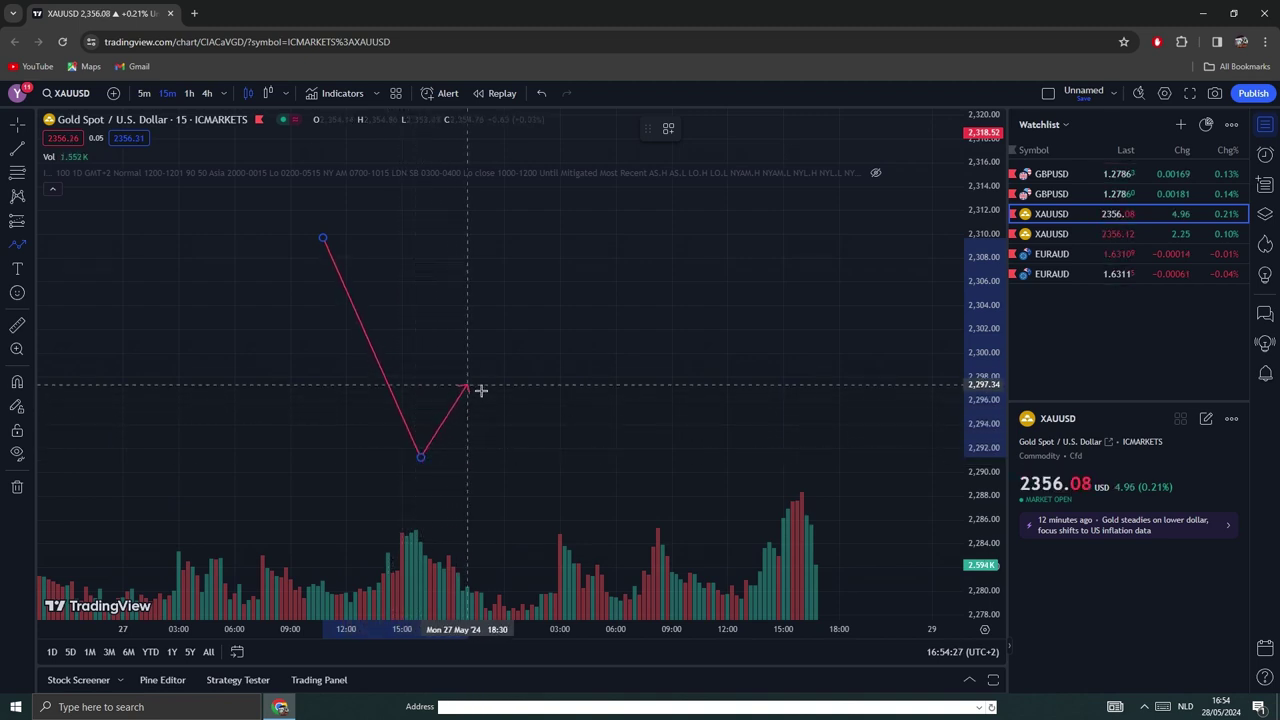
click(529, 310)
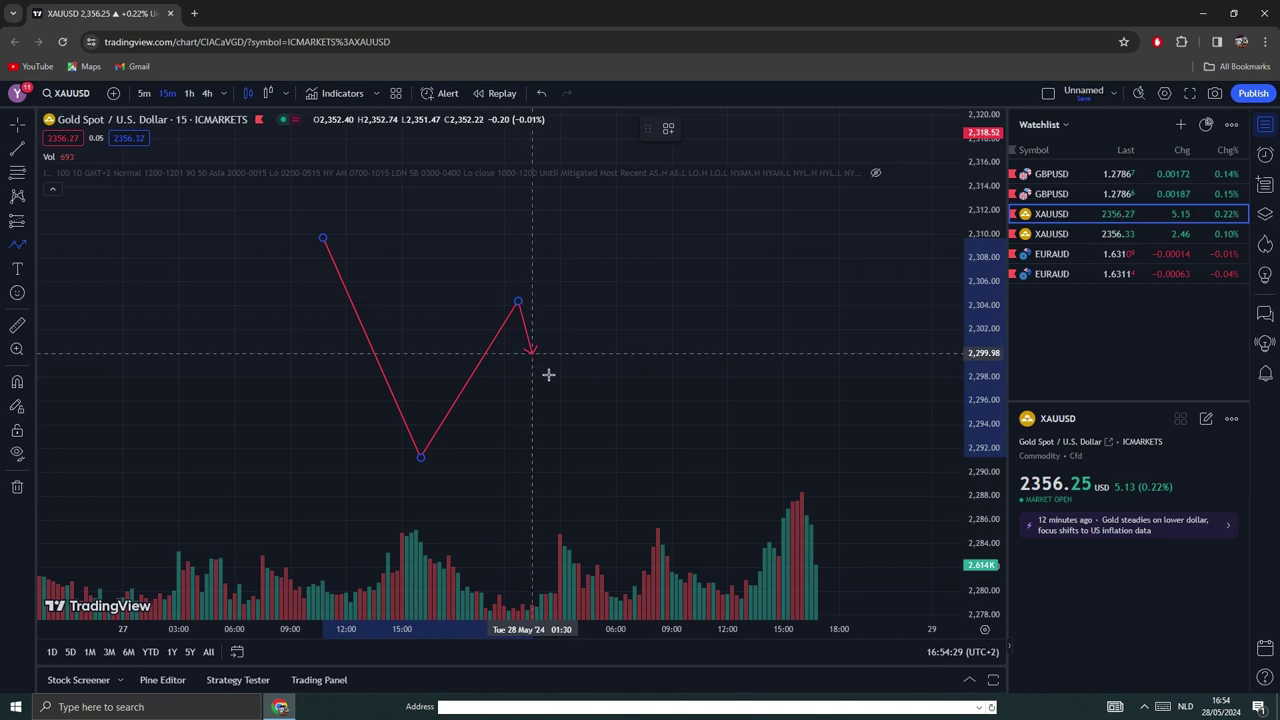
double_click(708, 577)
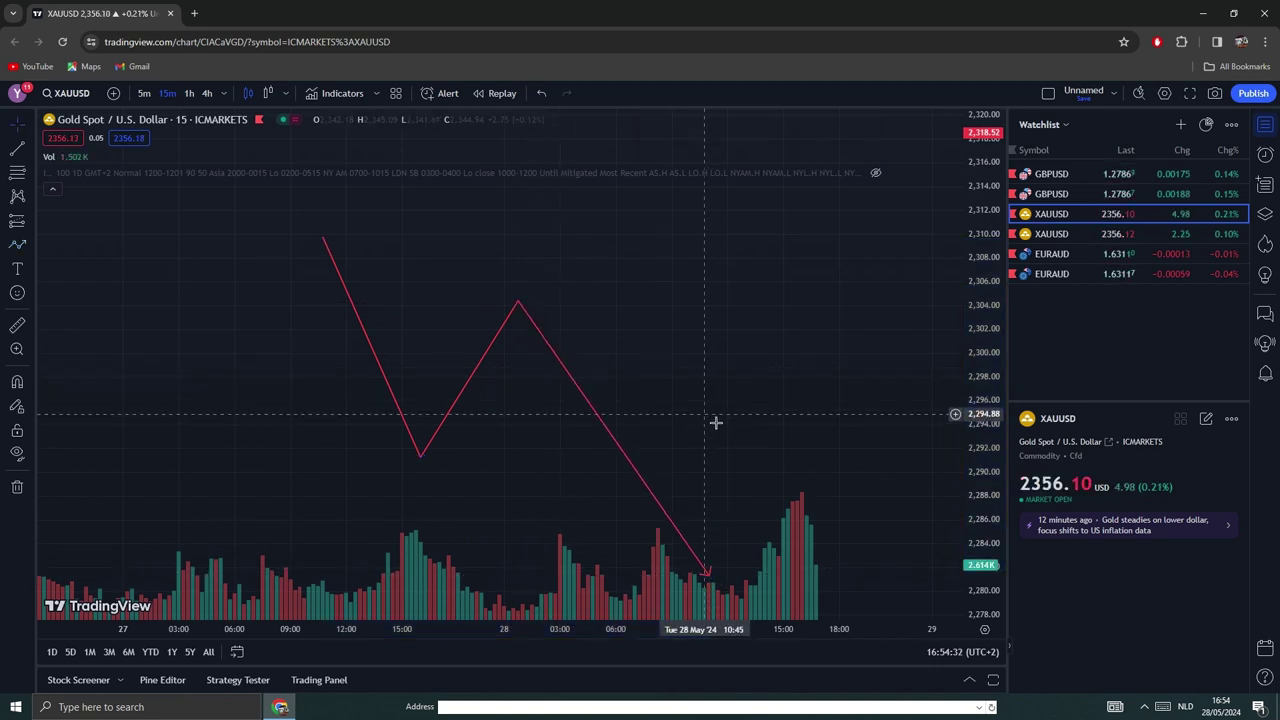
drag(714, 423, 628, 329)
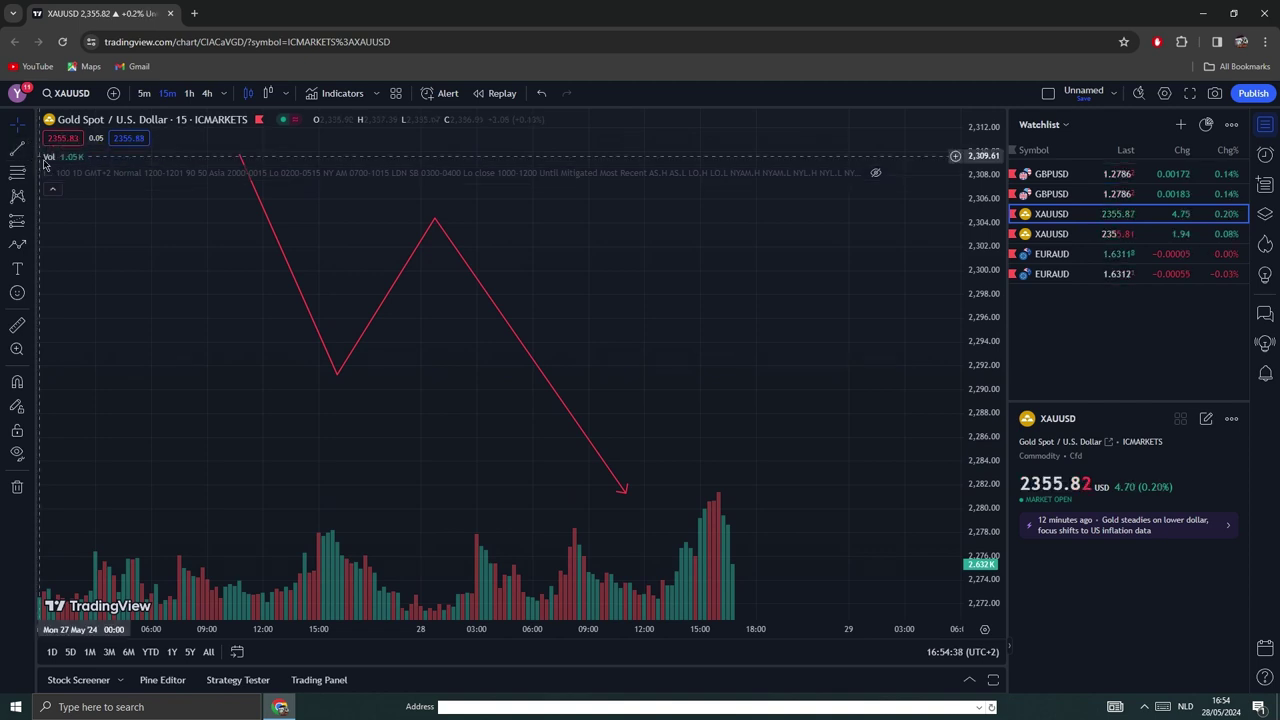
Step: Draw a line from the zigzag's first low near 2,291 to the final drop, labelled bos in red
click(358, 383)
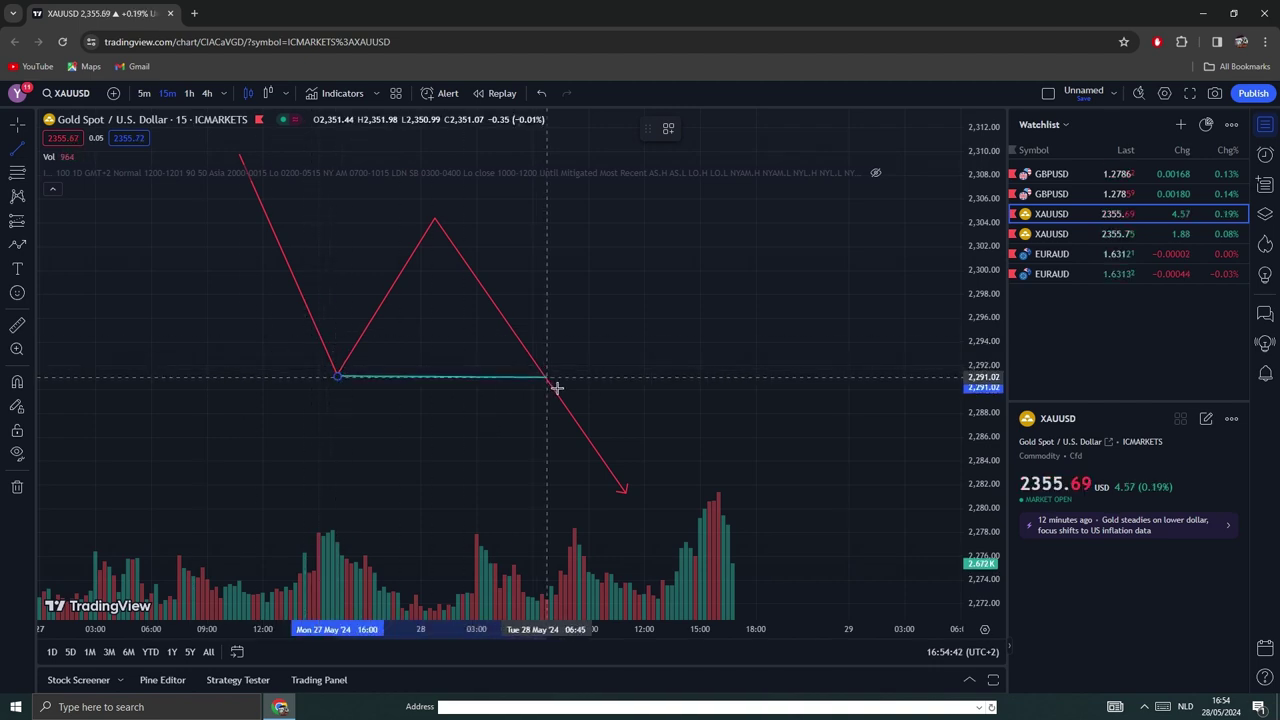
click(557, 385)
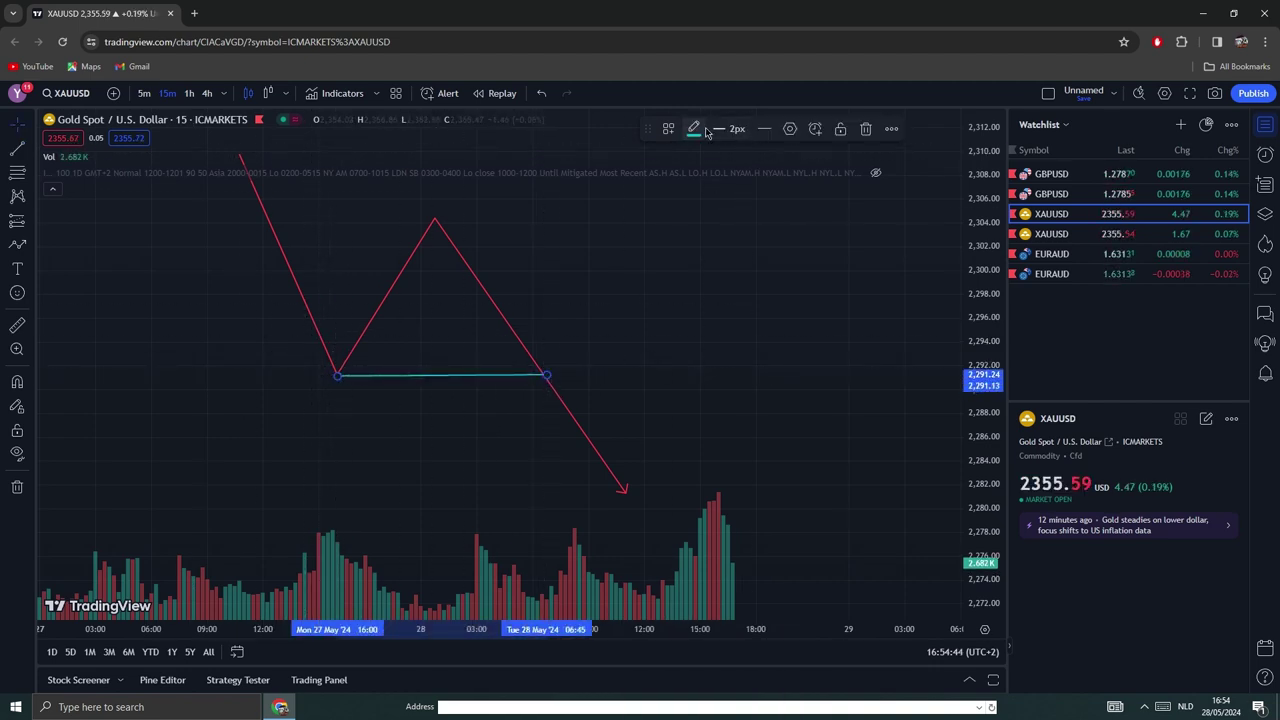
click(787, 130)
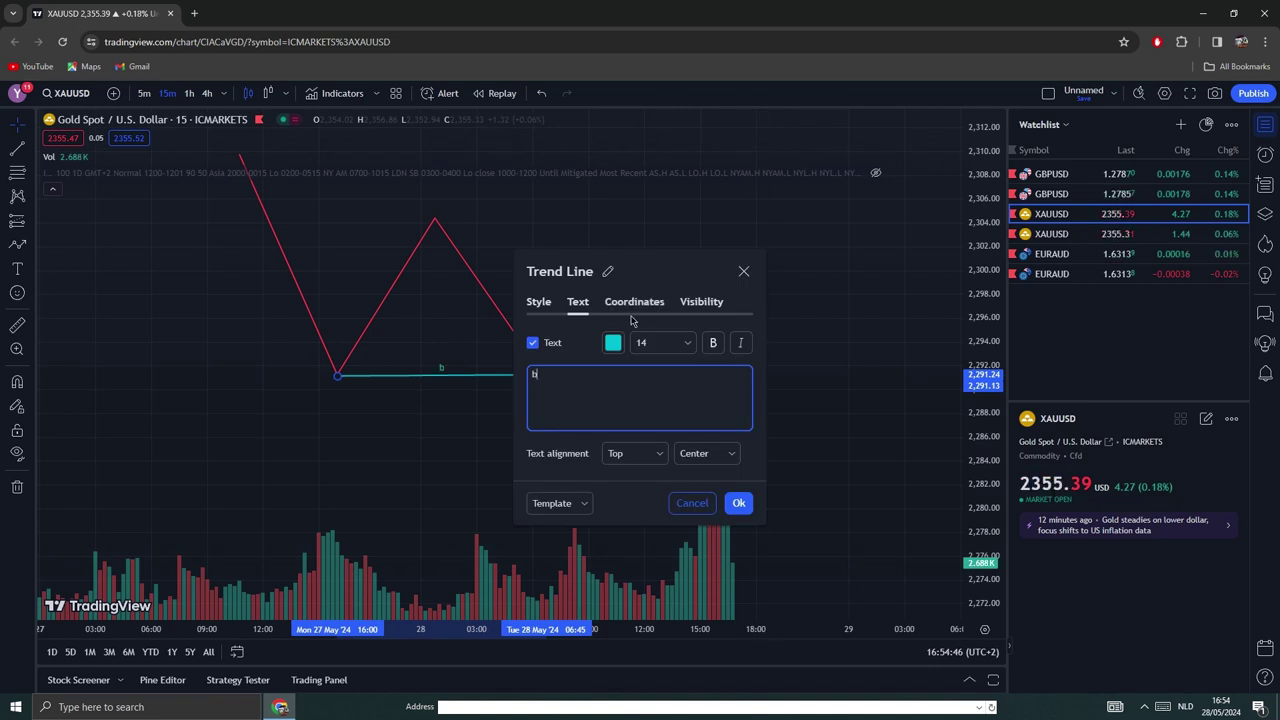
click(613, 343)
click(616, 397)
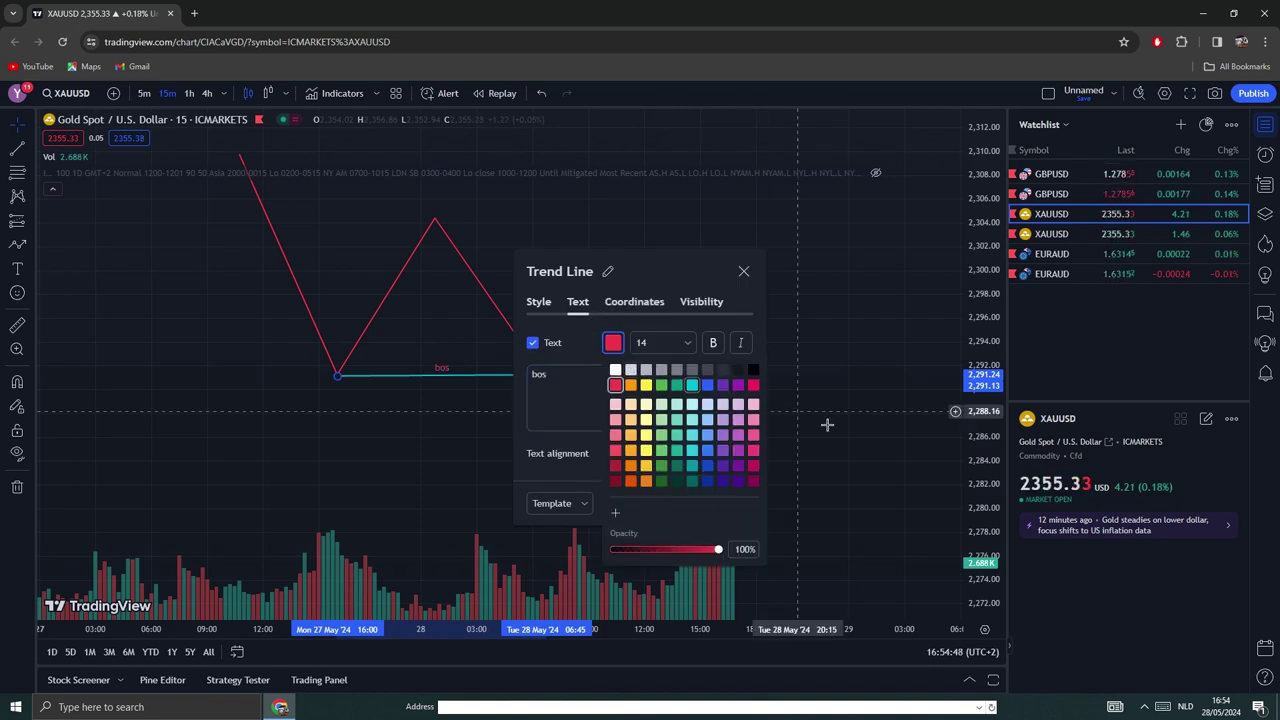
click(829, 423)
Step: Make the bos line itself red
double_click(507, 377)
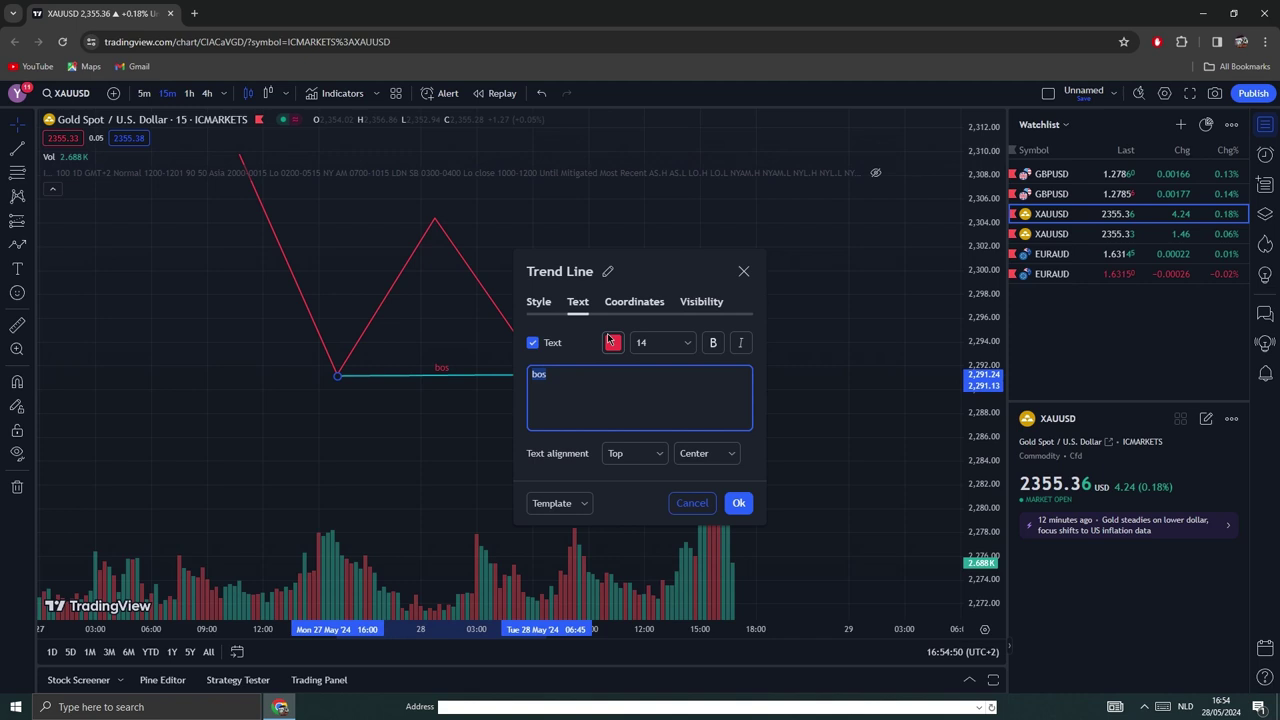
click(743, 271)
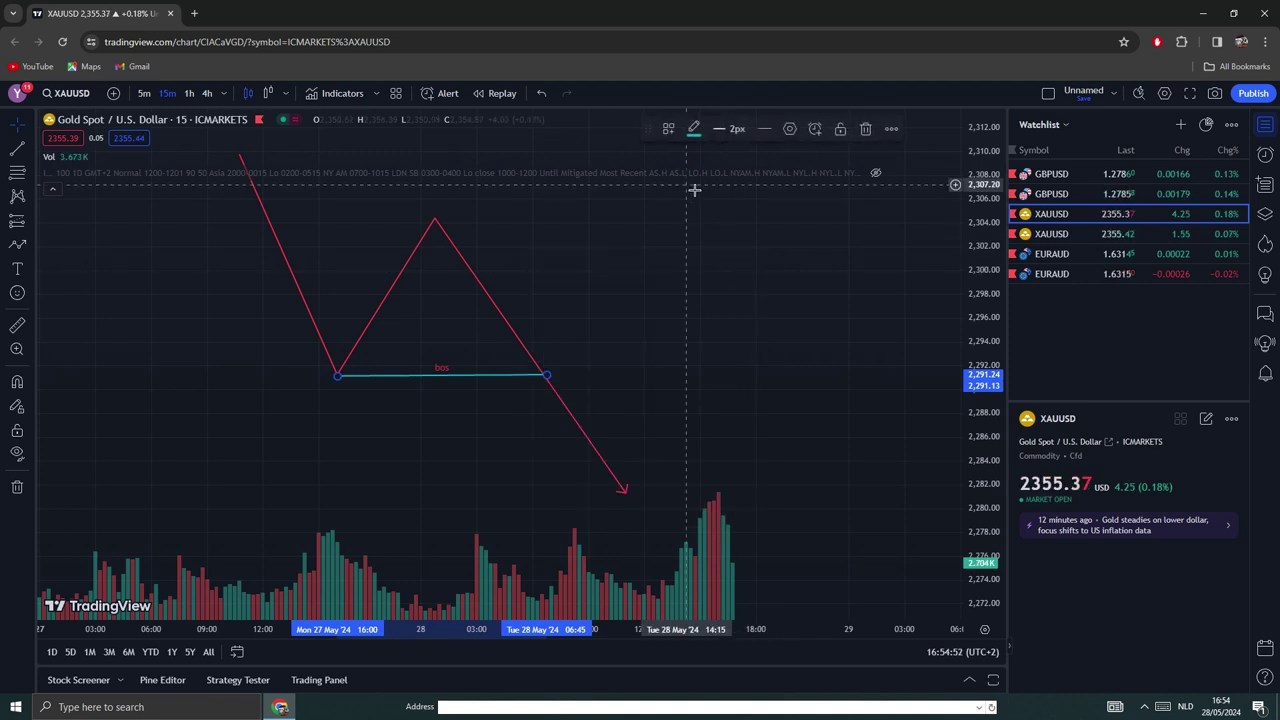
click(697, 128)
click(695, 174)
click(623, 329)
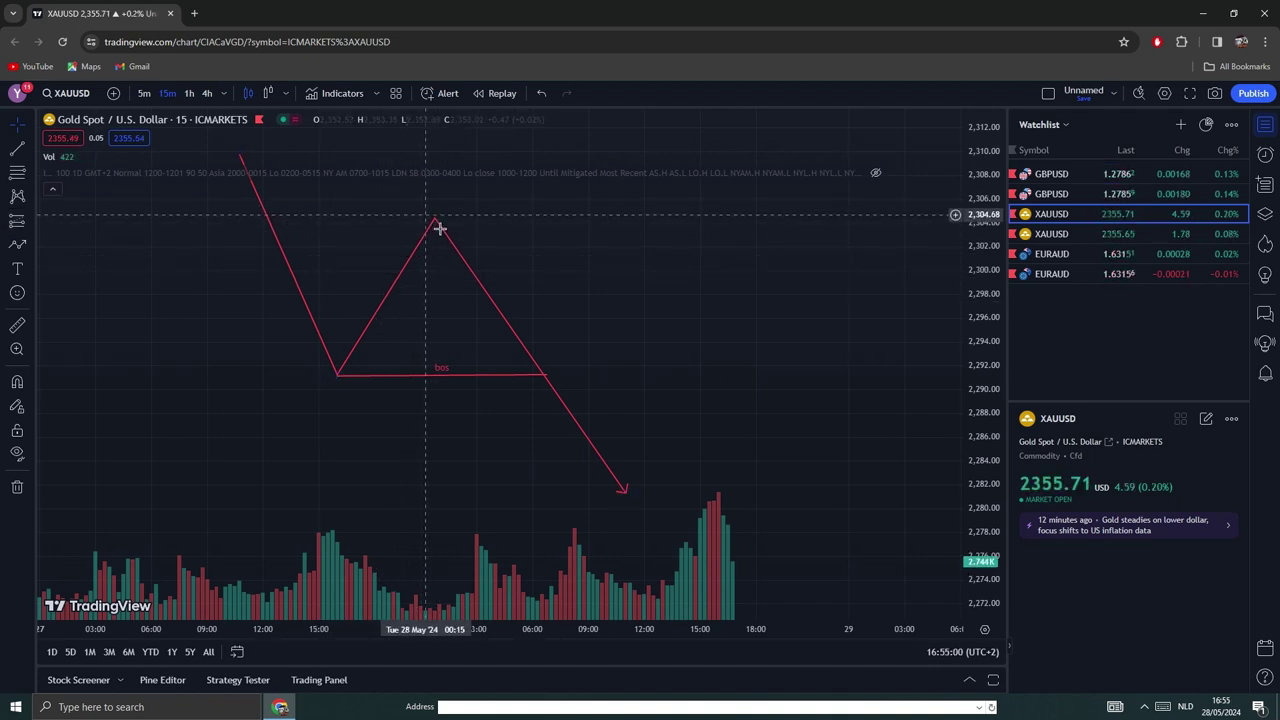
Step: Draw a rectangle from the red zigzag's peak down to its low
click(31, 245)
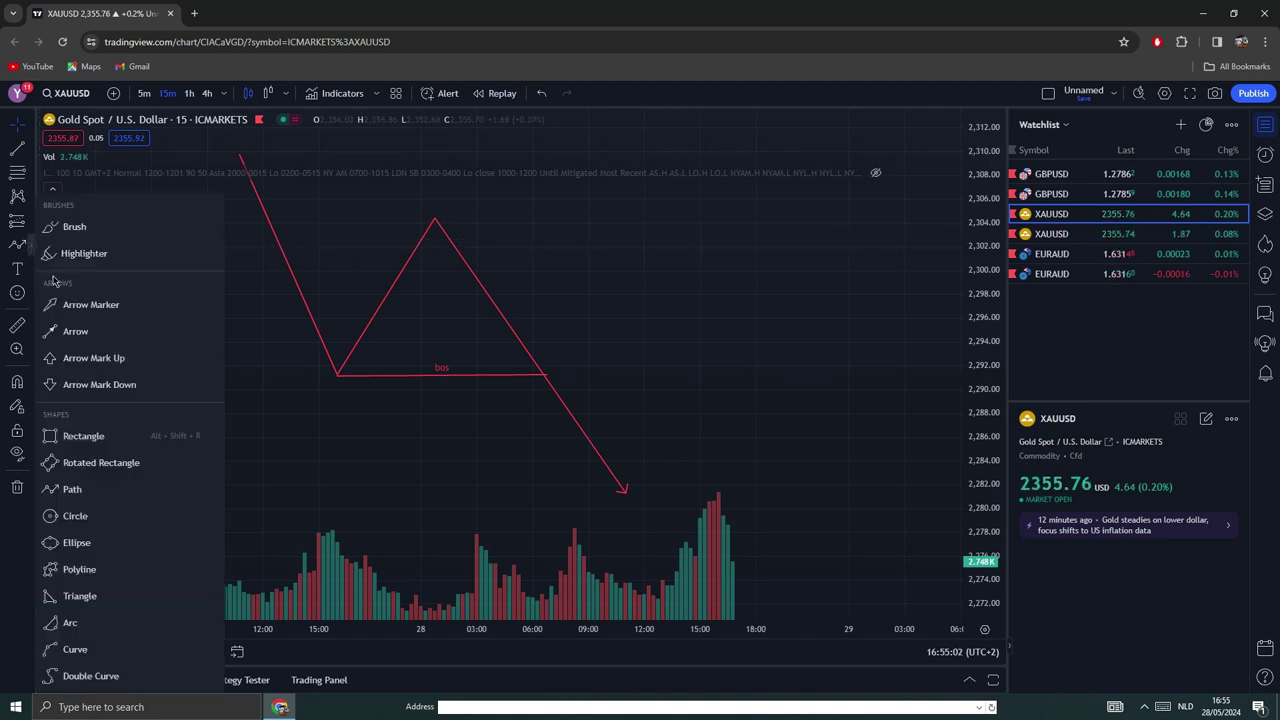
click(88, 256)
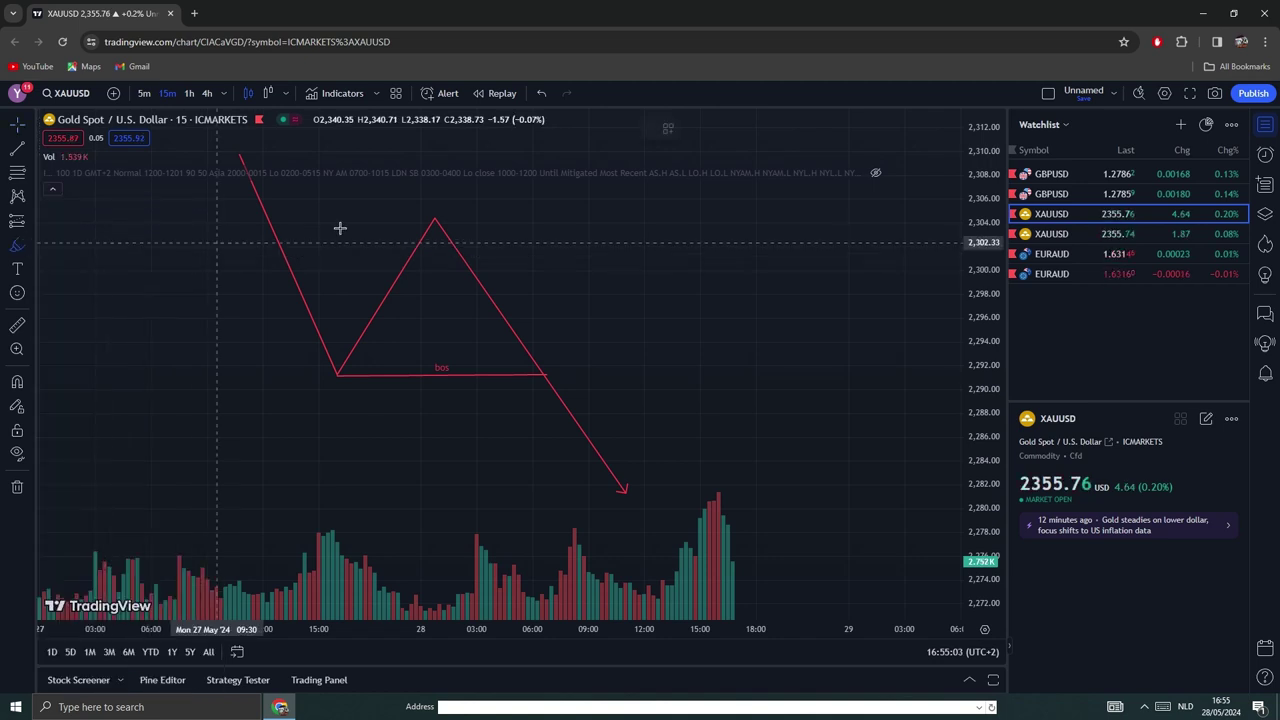
click(443, 226)
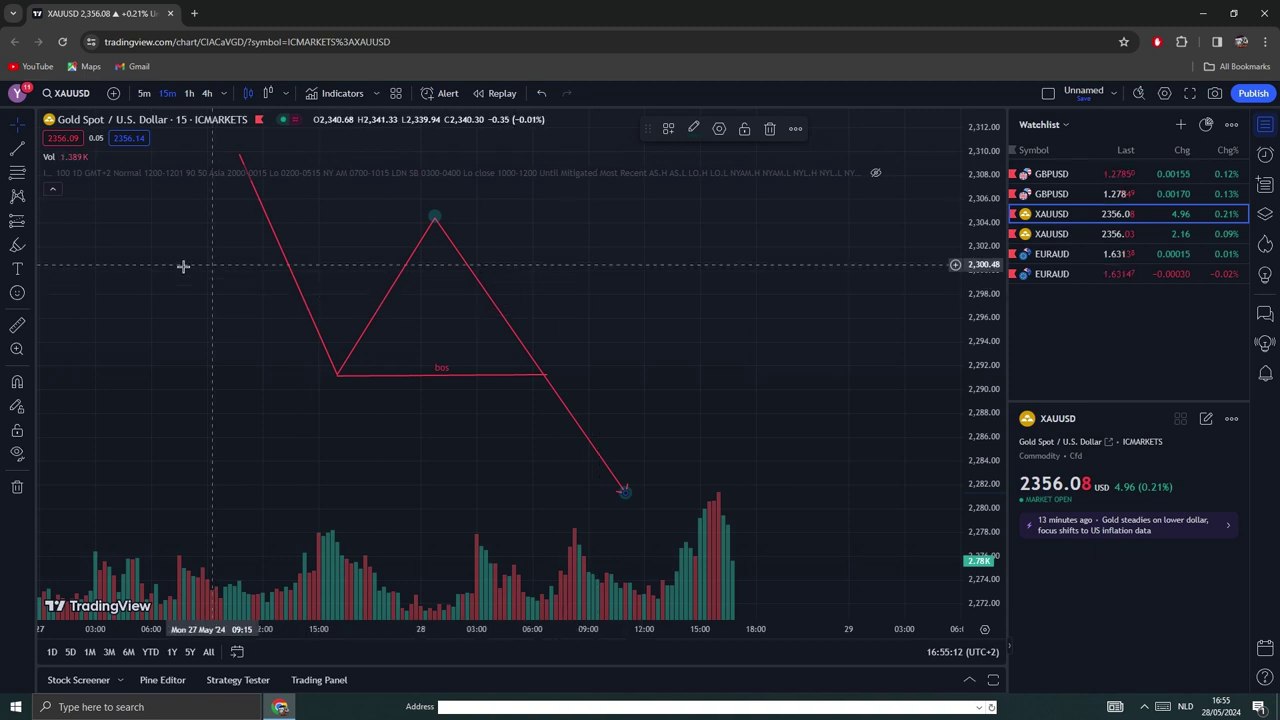
click(33, 240)
click(90, 434)
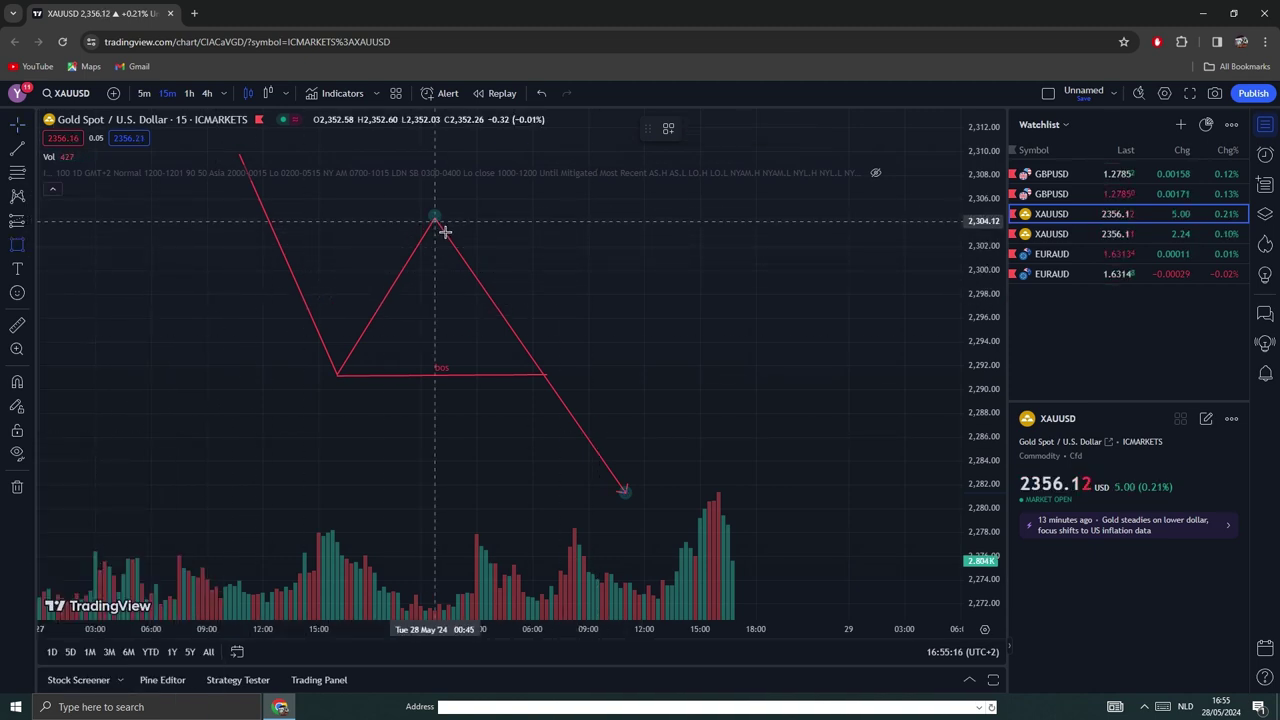
mouse_move(434, 216)
mouse_down()
mouse_move(514, 223)
mouse_move(786, 451)
mouse_move(788, 493)
mouse_up()
Step: Give the range box a red border and dark grey fill, and stretch it further right
click(694, 130)
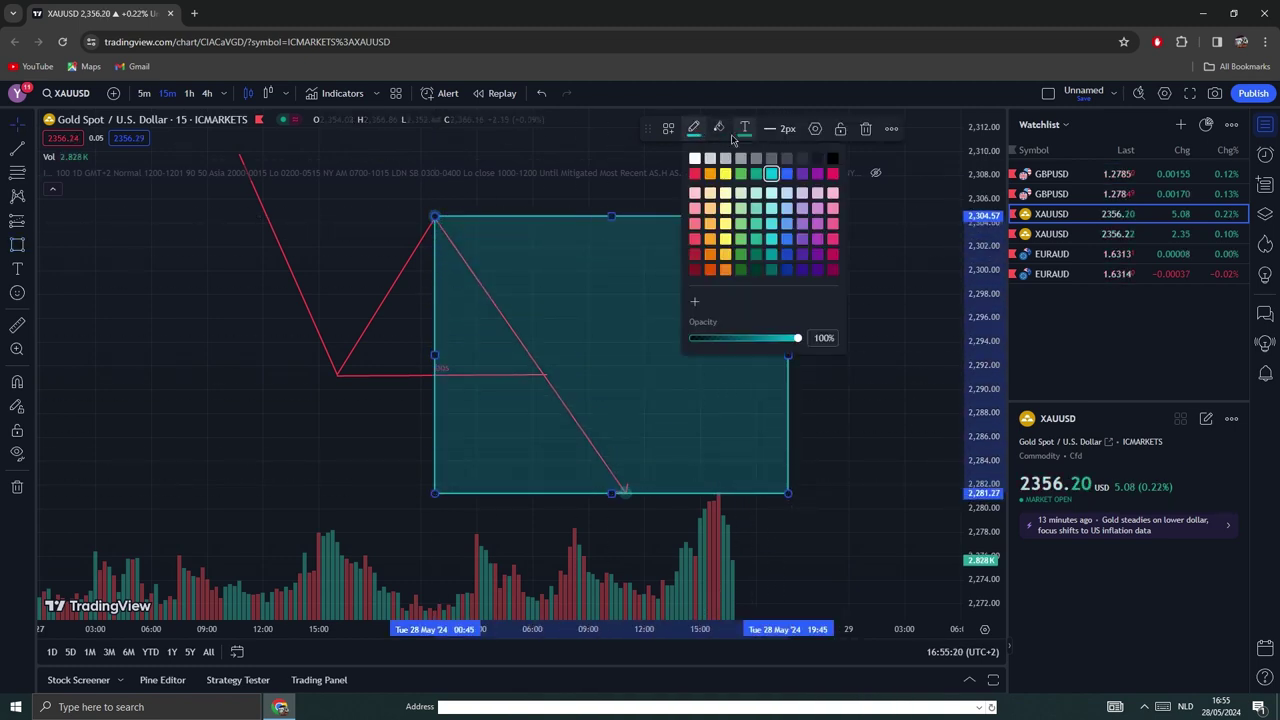
click(694, 174)
click(721, 133)
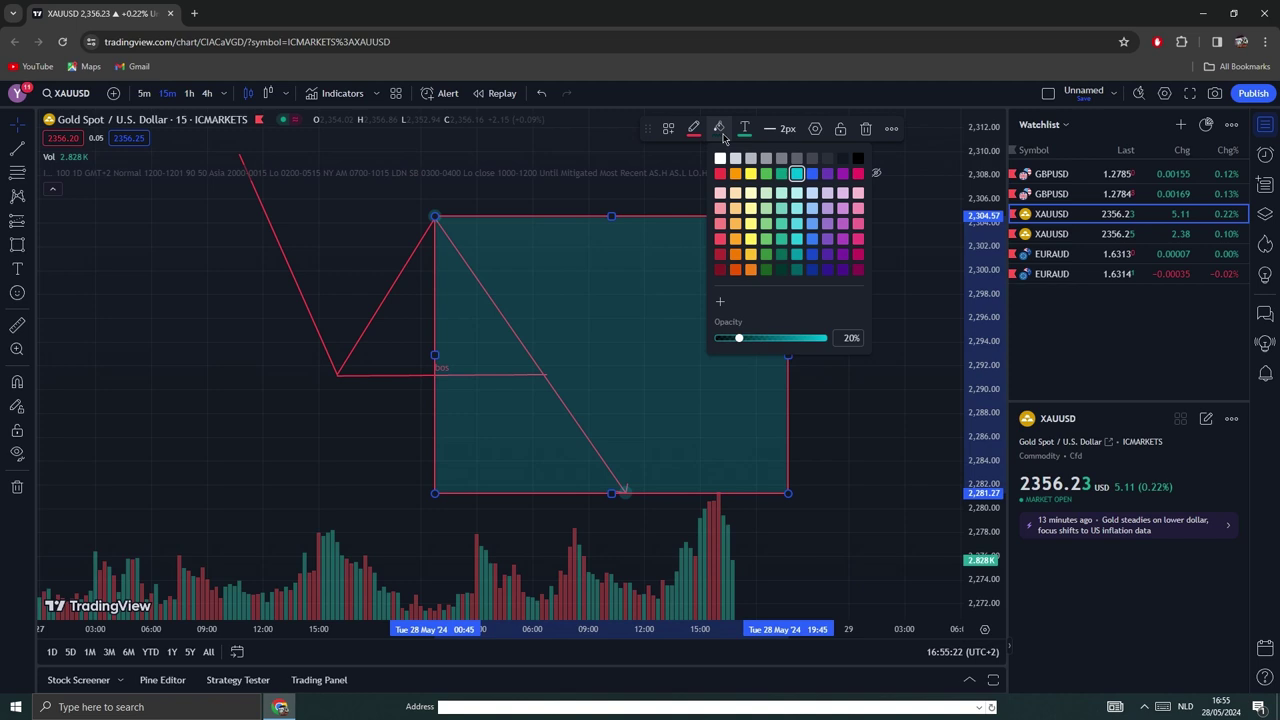
click(812, 158)
click(718, 128)
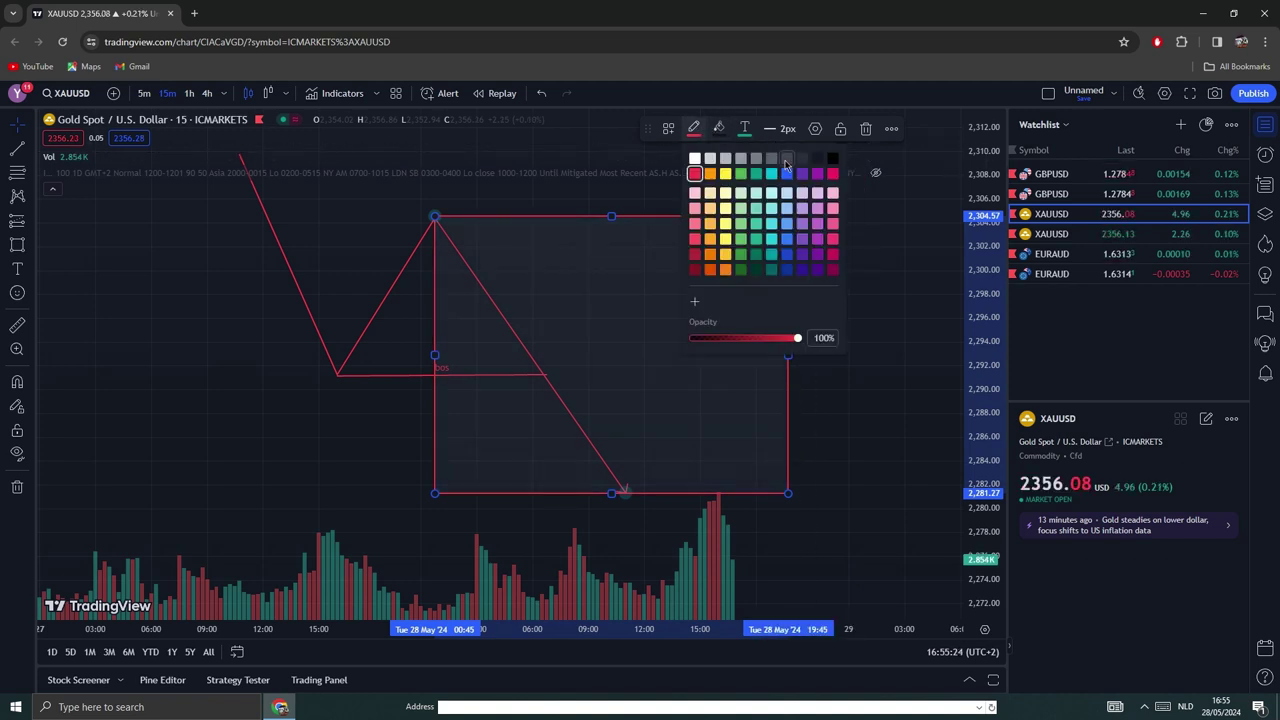
click(808, 362)
drag(789, 356, 912, 423)
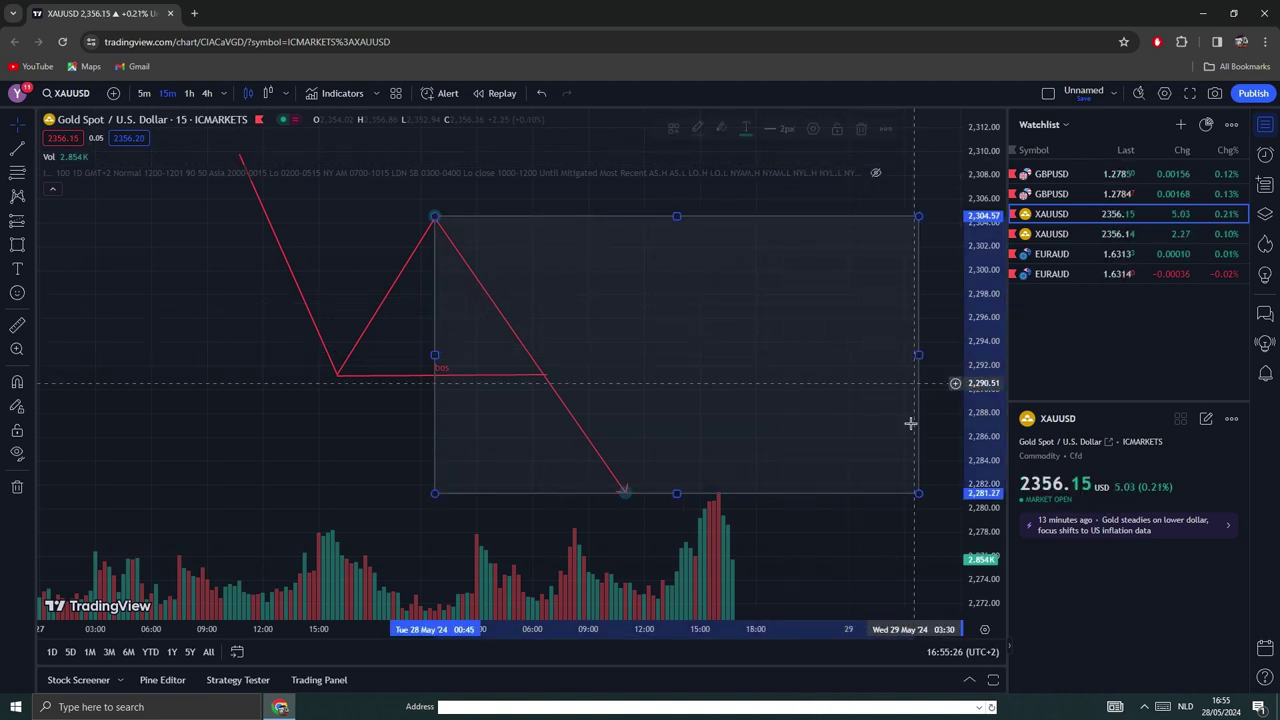
drag(801, 562, 734, 526)
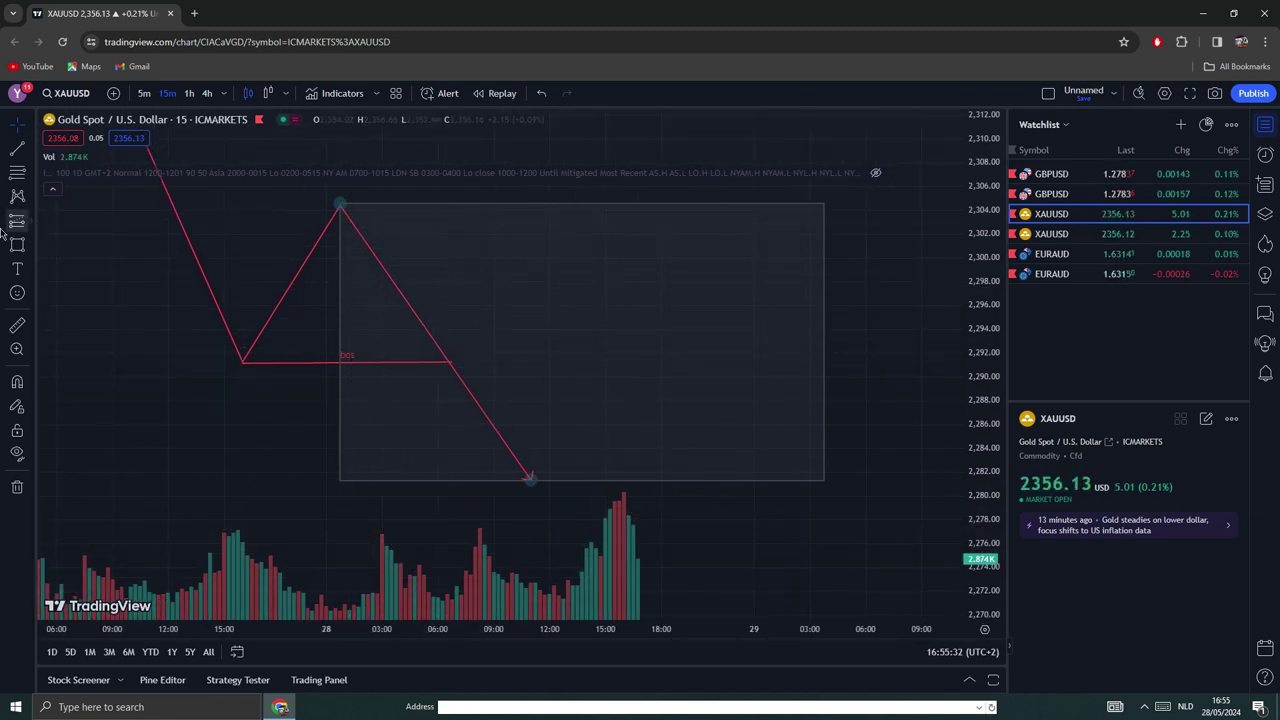
click(29, 244)
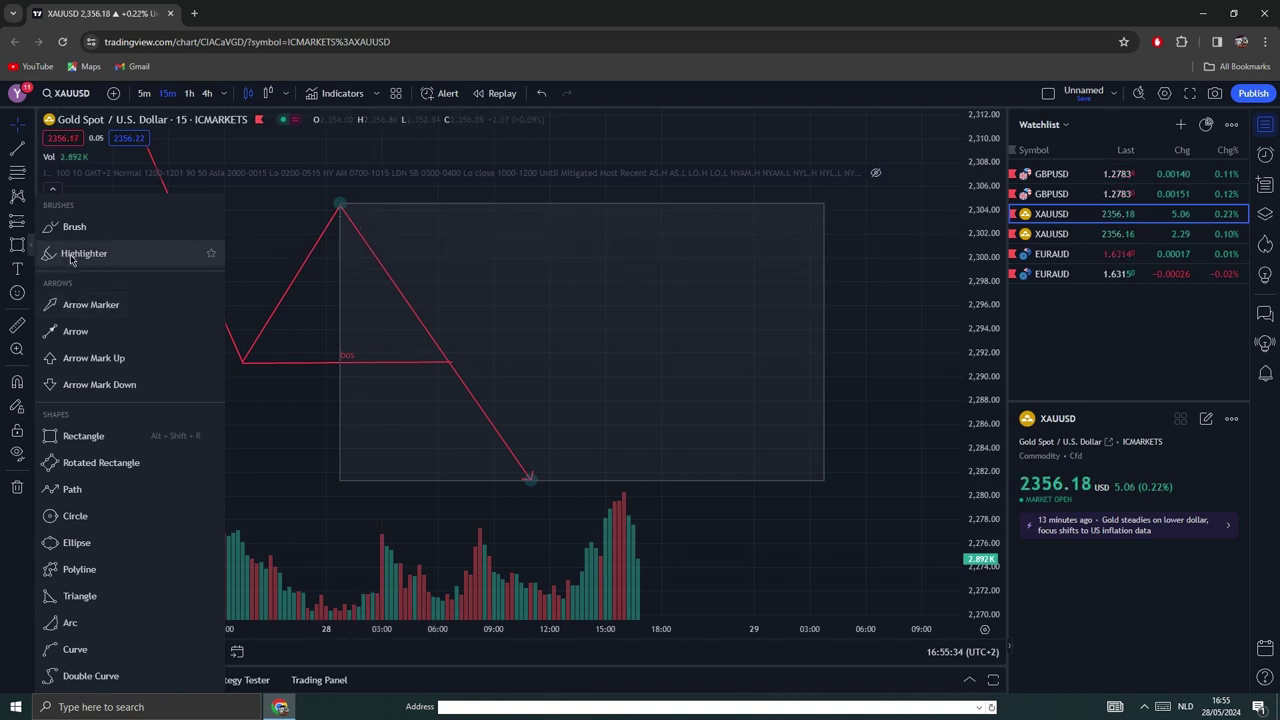
click(140, 432)
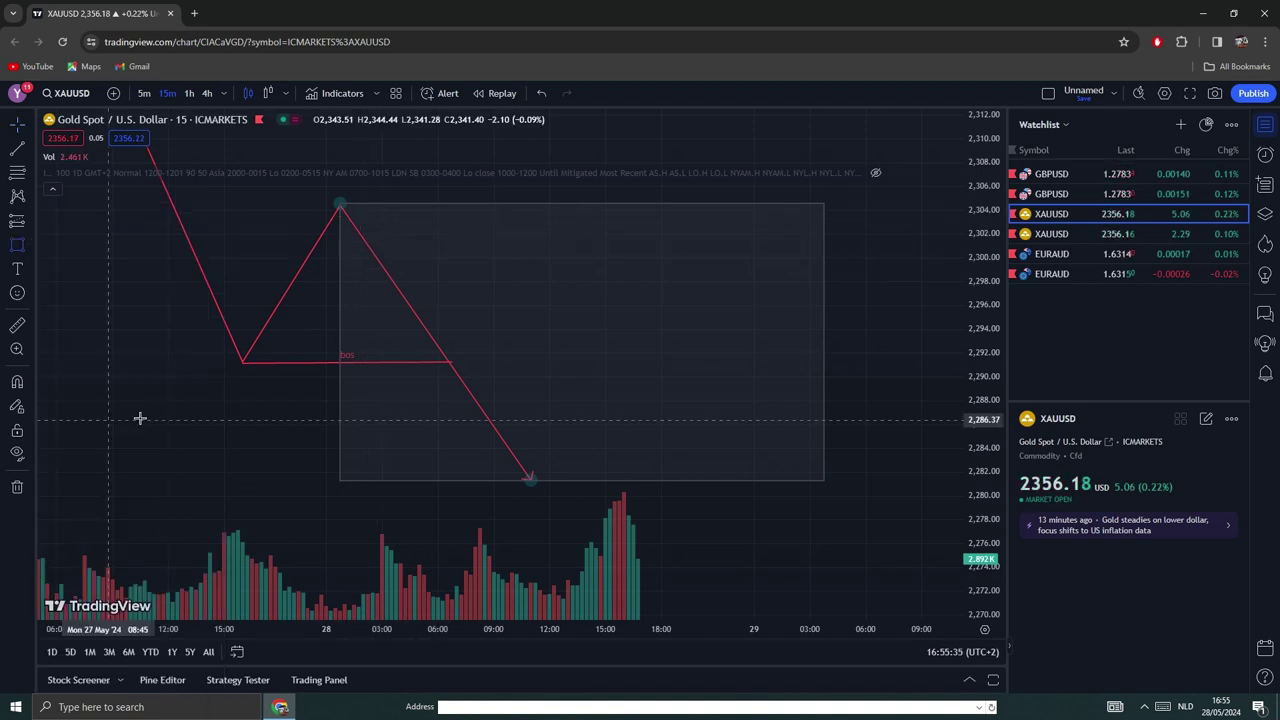
Step: Draw a zone box from about 2,300 to 2,298 with red fill and red border
click(384, 263)
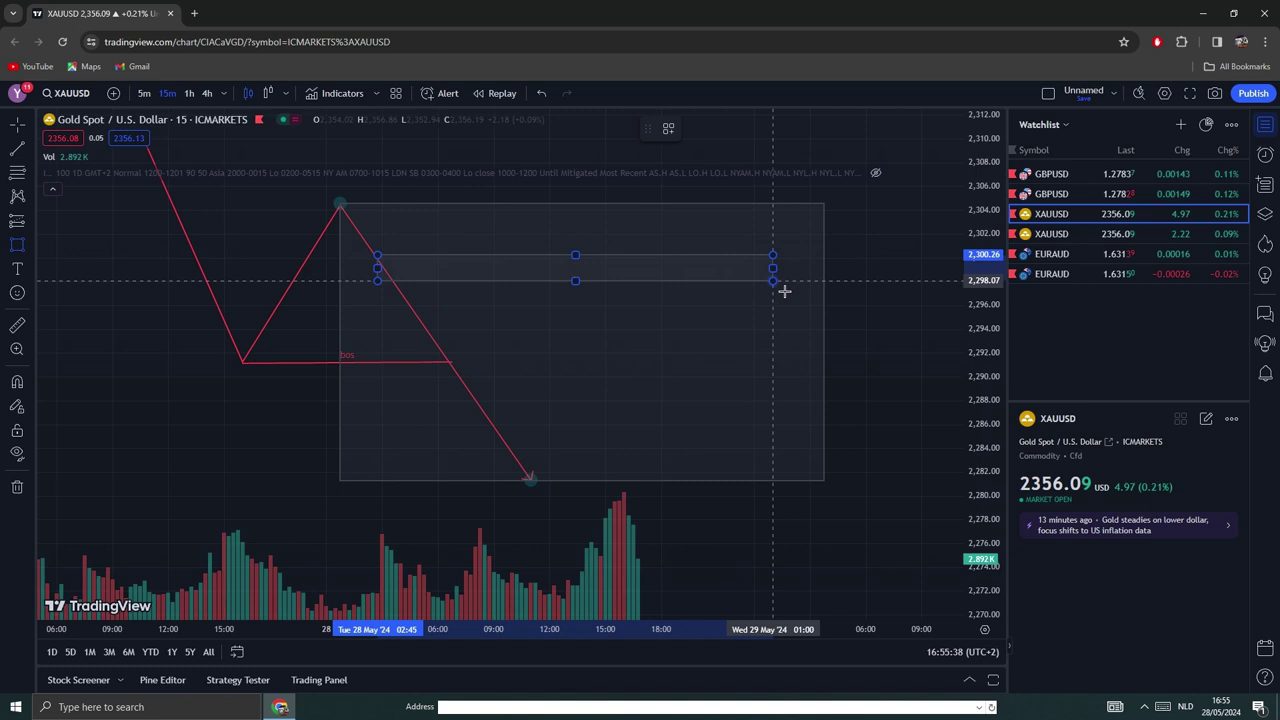
click(785, 291)
click(718, 128)
click(695, 173)
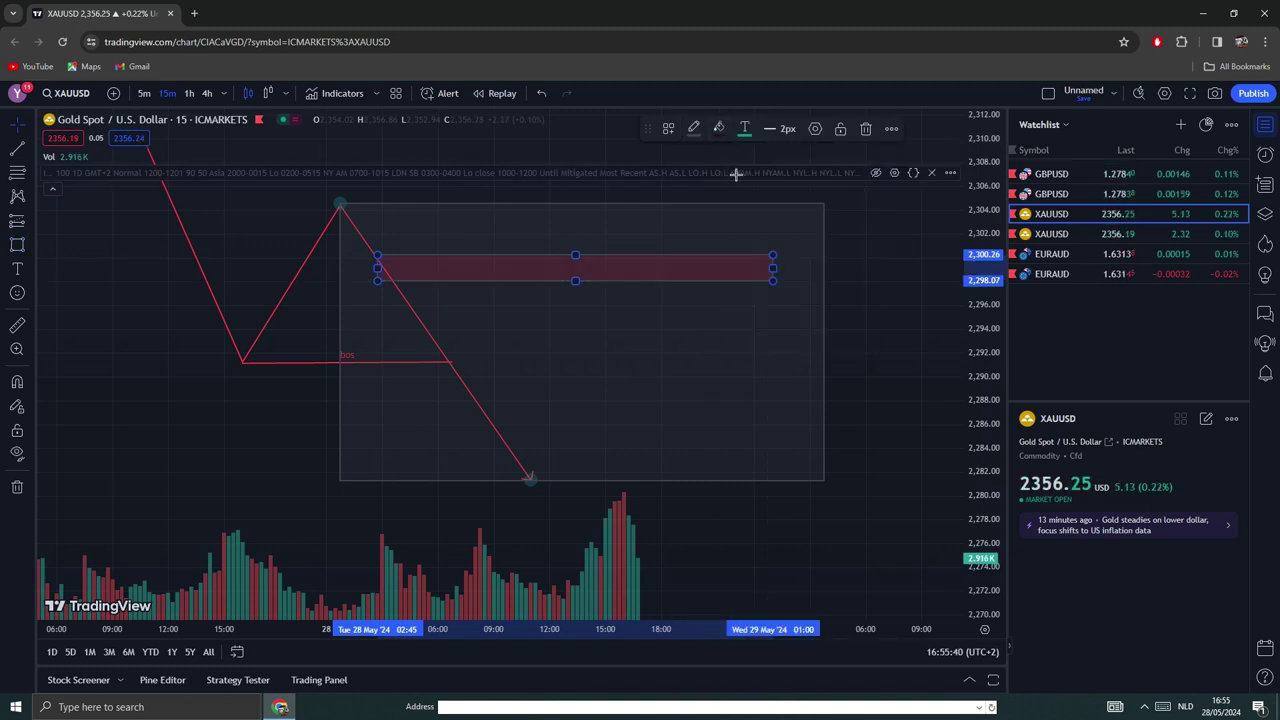
click(694, 128)
click(698, 175)
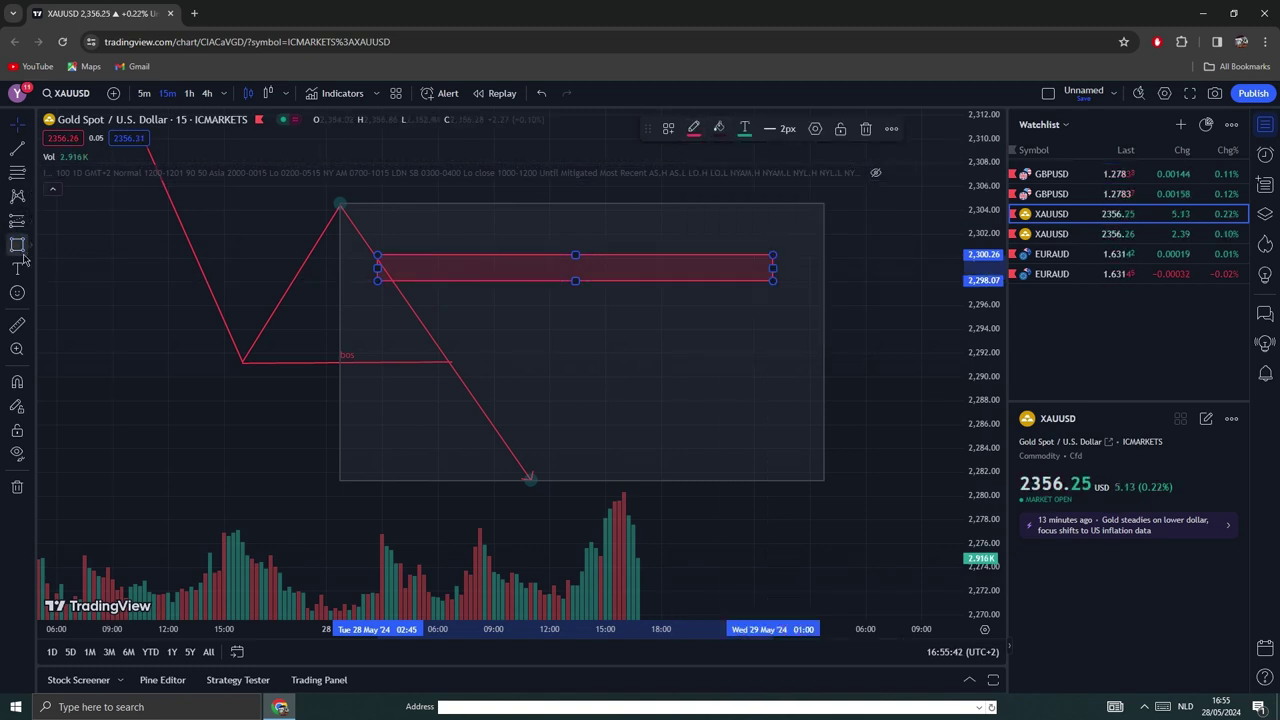
Step: Draw a Fibonacci retracement from the peak to confirm the zone sits at 0.786, then delete it
click(12, 176)
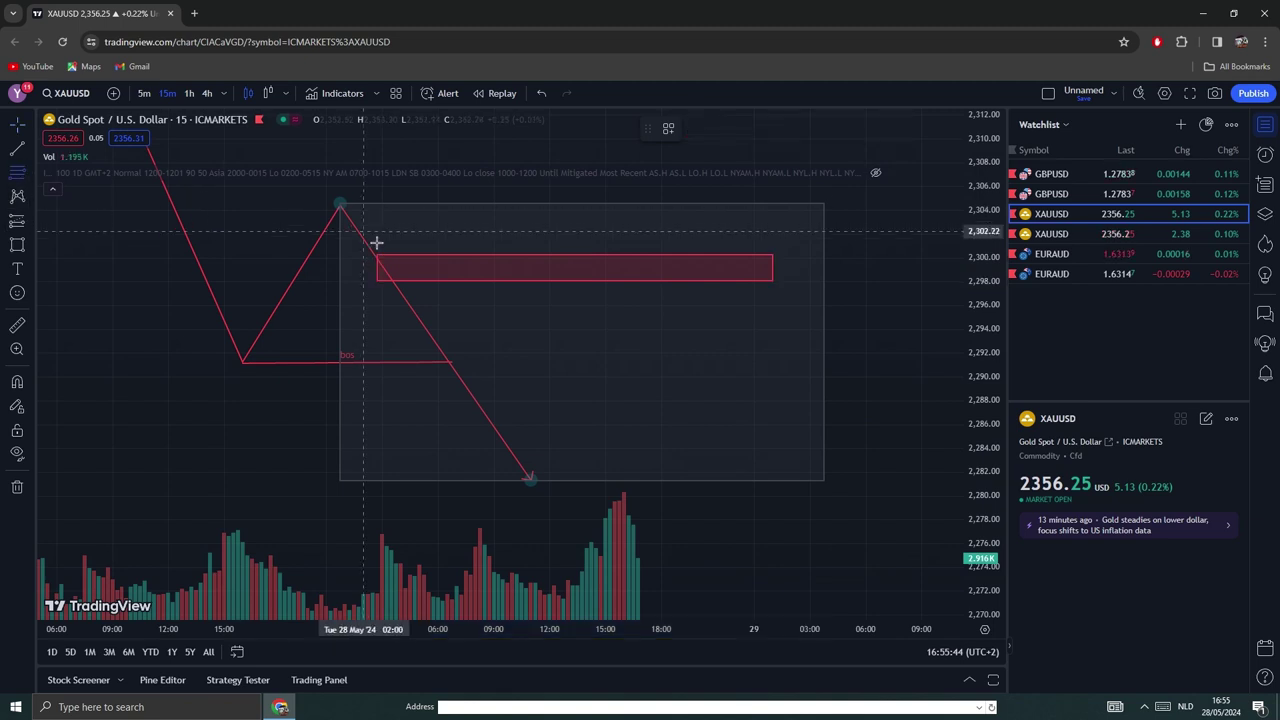
click(341, 205)
right_click(812, 483)
click(757, 491)
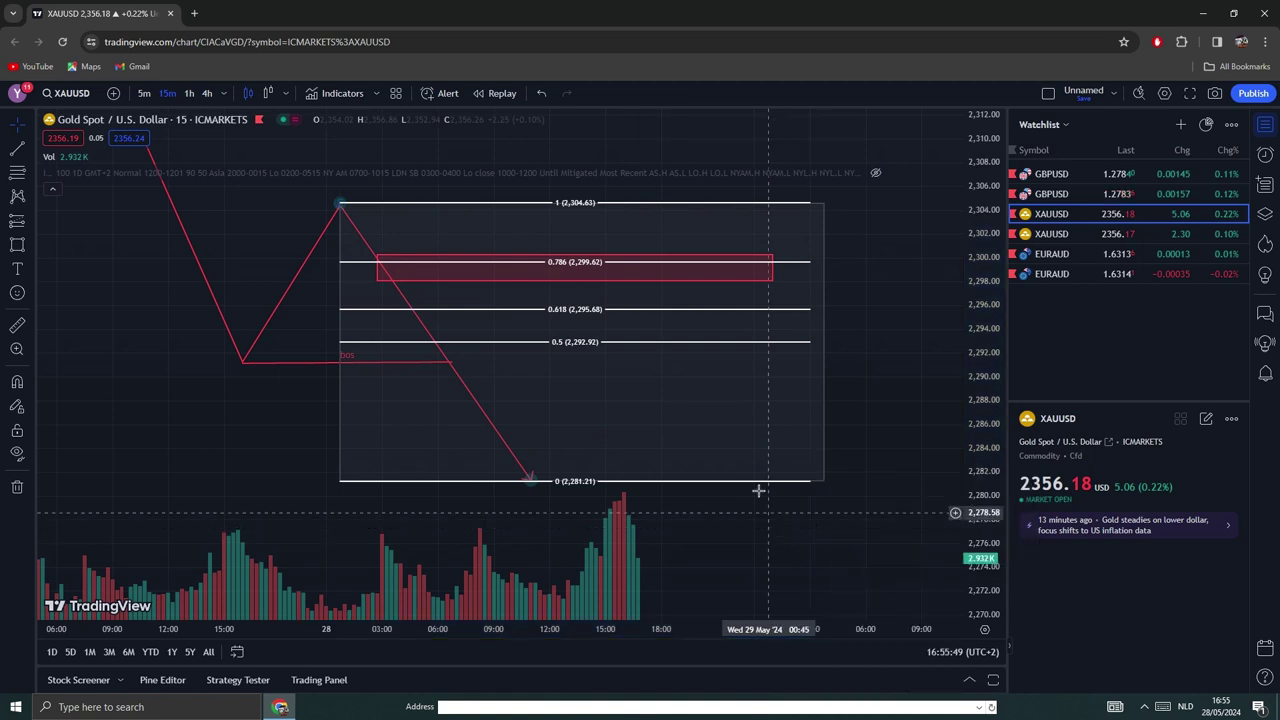
click(572, 278)
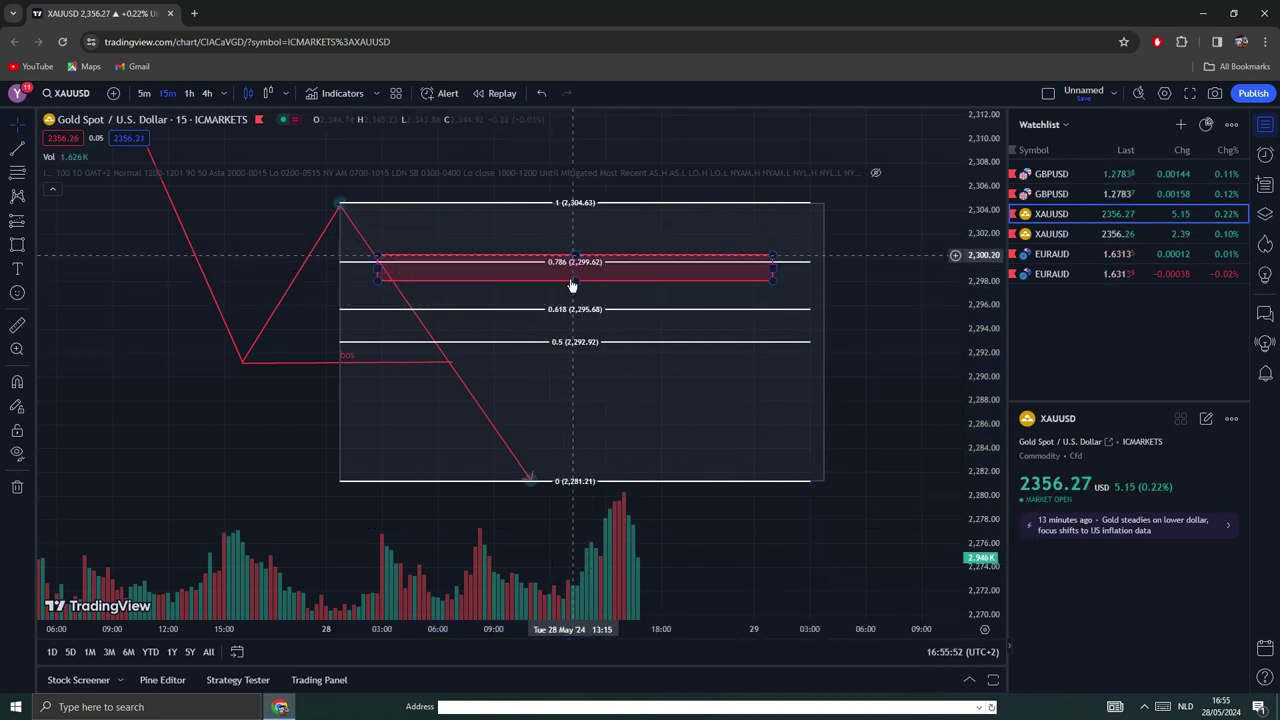
click(590, 423)
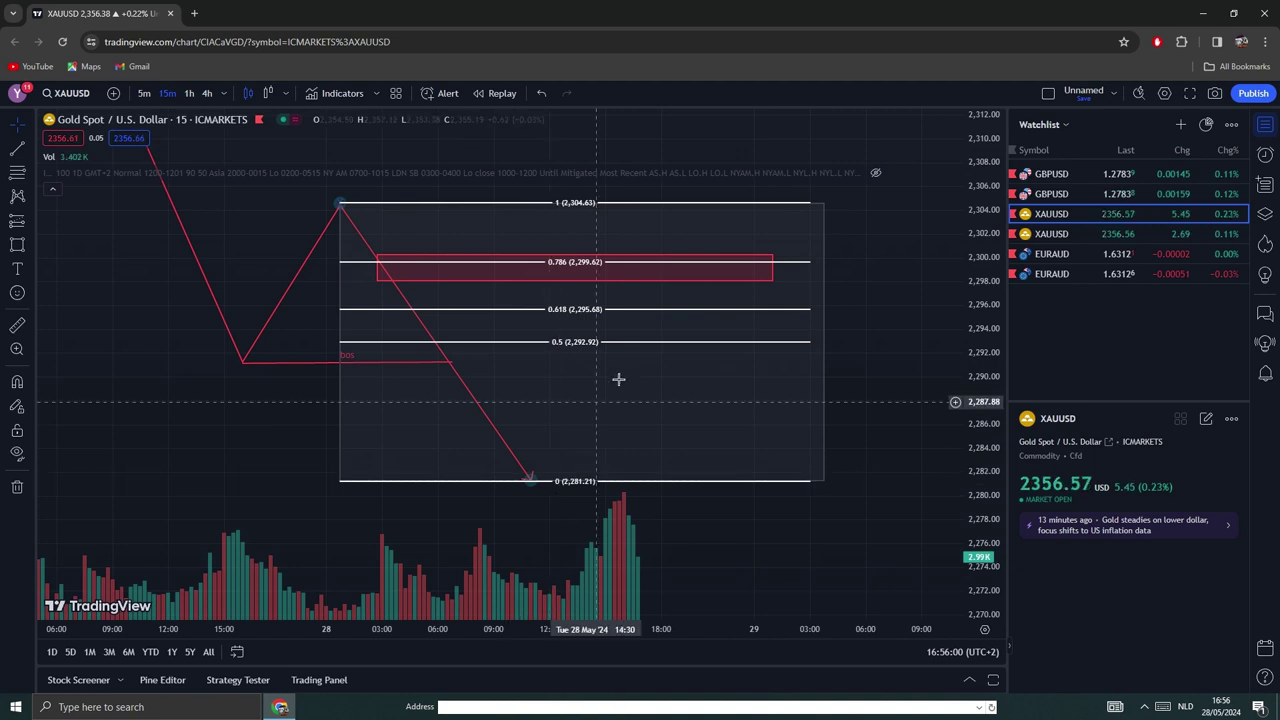
click(632, 312)
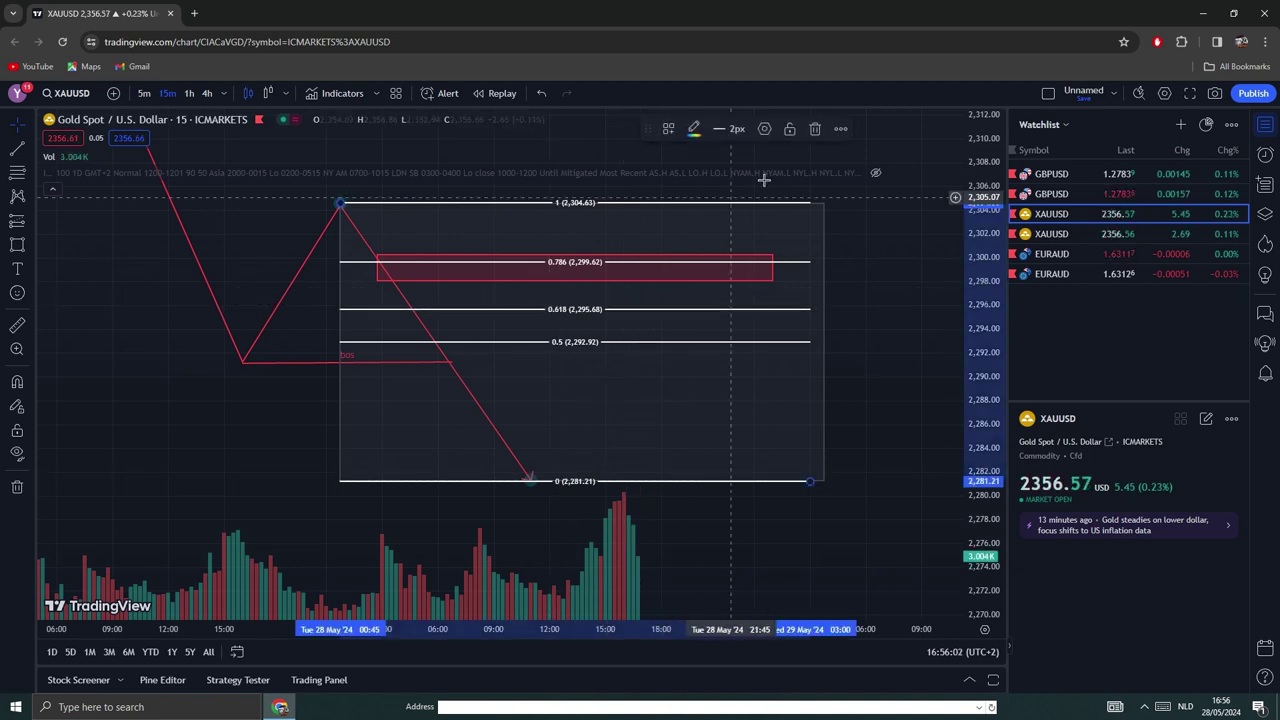
click(814, 131)
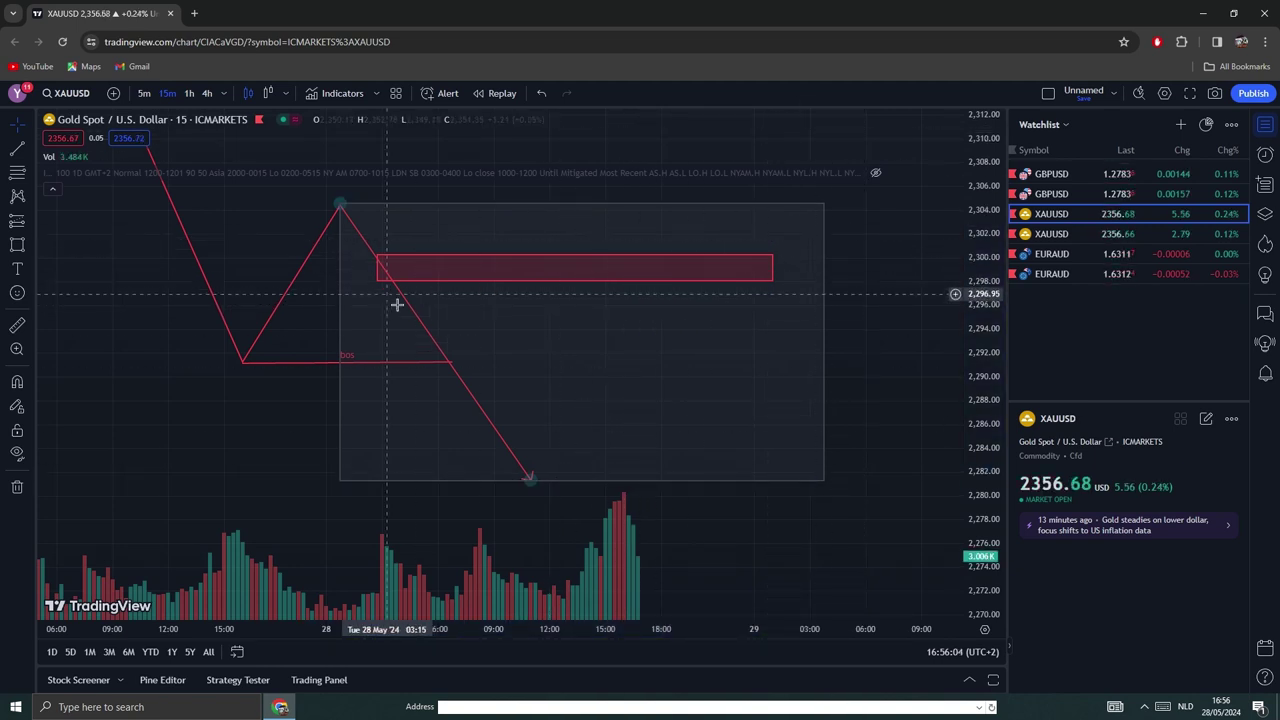
Step: Draw a short teal path with an arrowhead rising from the range low
click(31, 250)
click(80, 489)
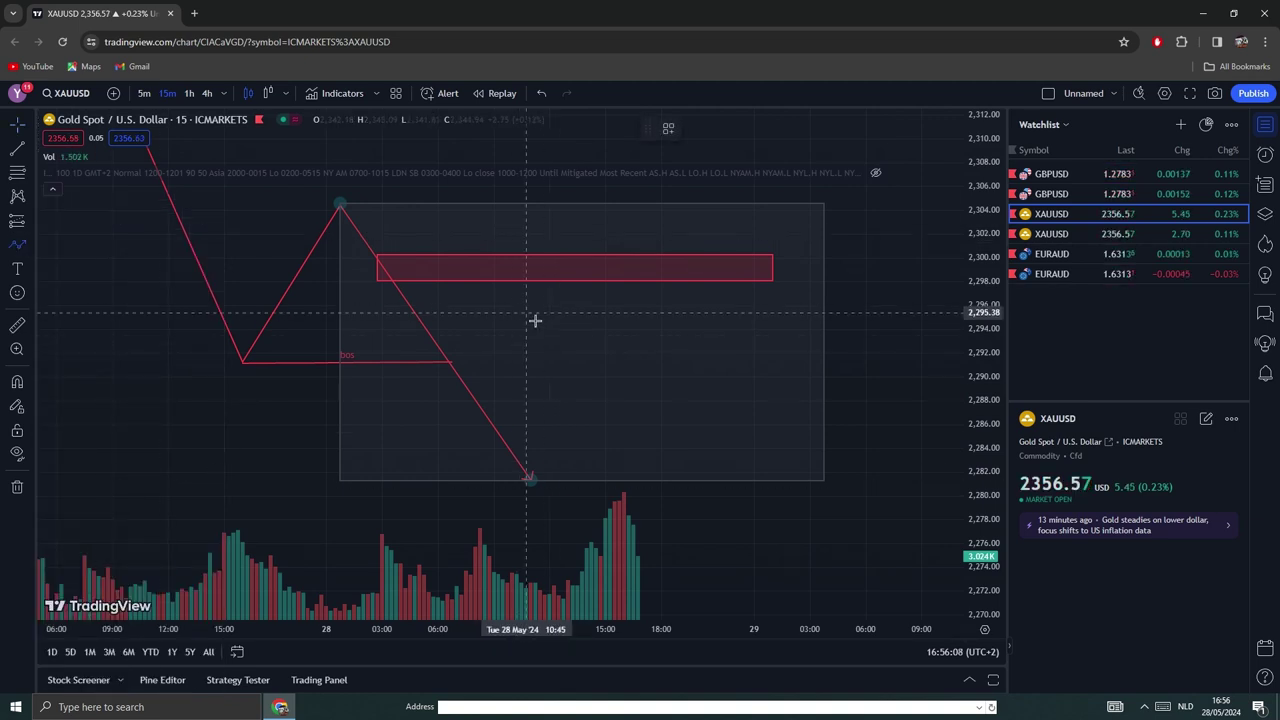
click(540, 489)
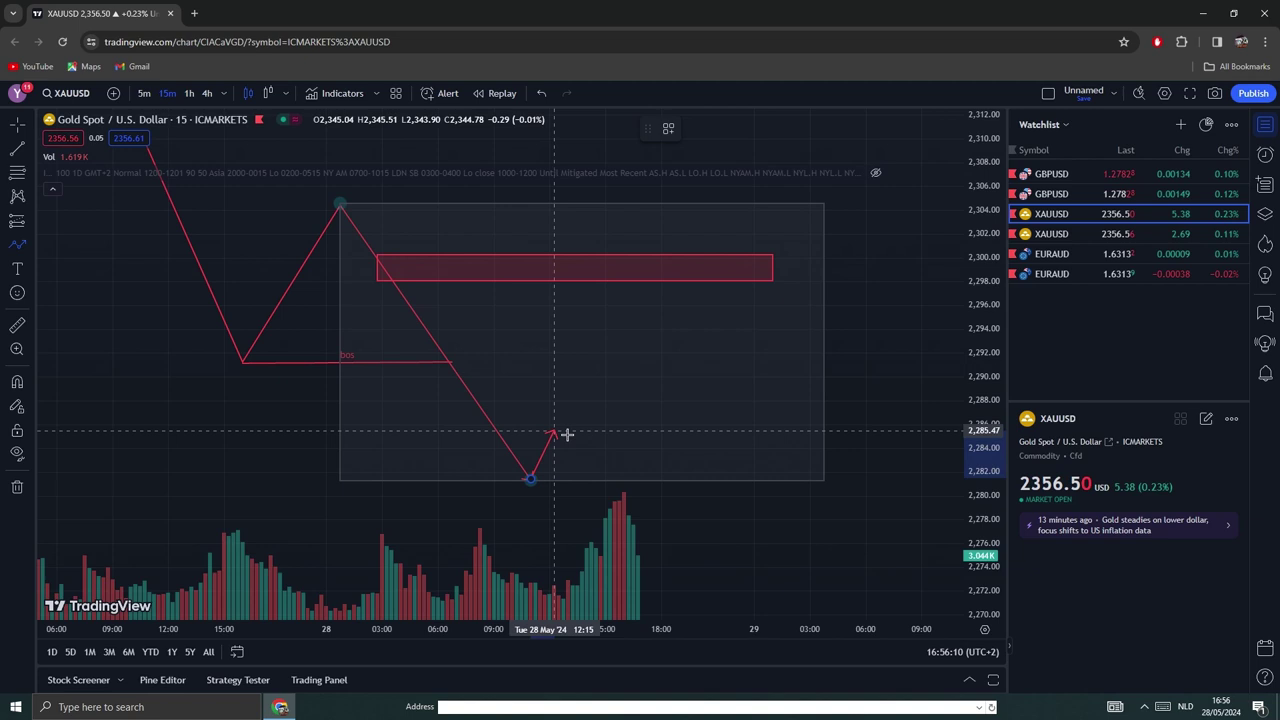
double_click(568, 432)
click(694, 128)
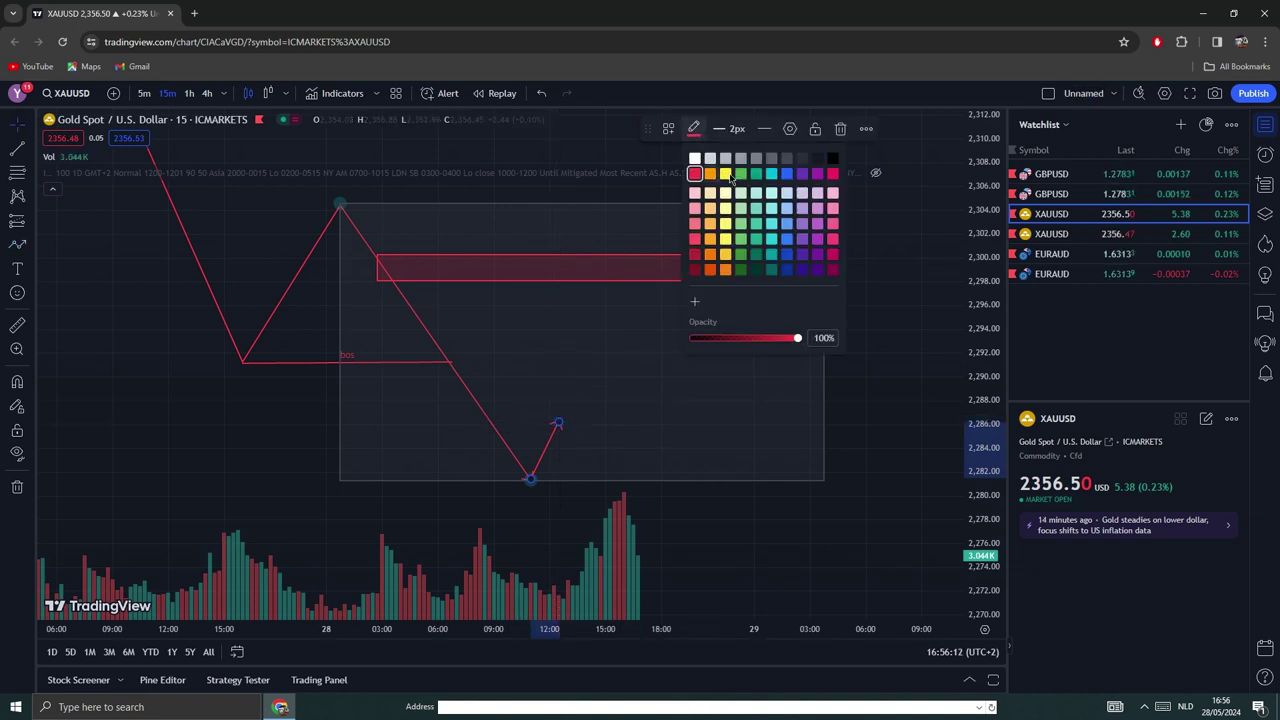
click(766, 174)
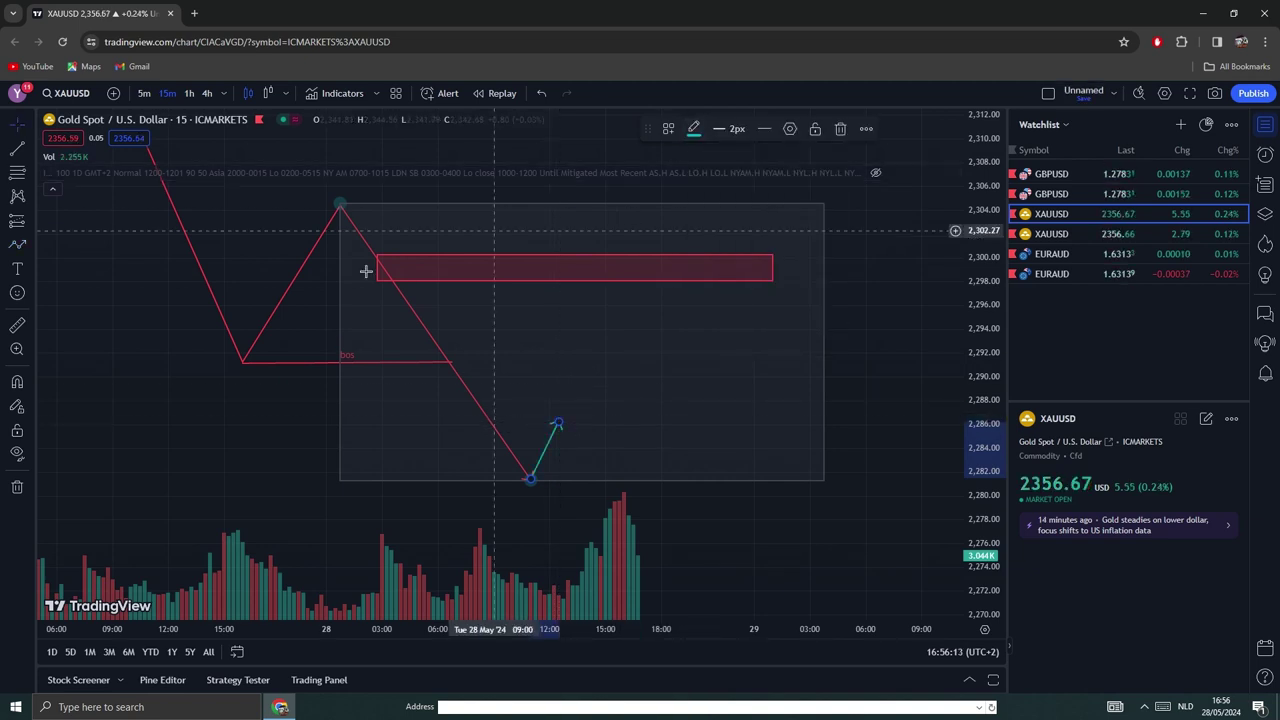
Step: Extend the teal zigzag with dips and swing highs near 2,290 climbing toward the zone, then a pullback
click(20, 247)
click(569, 432)
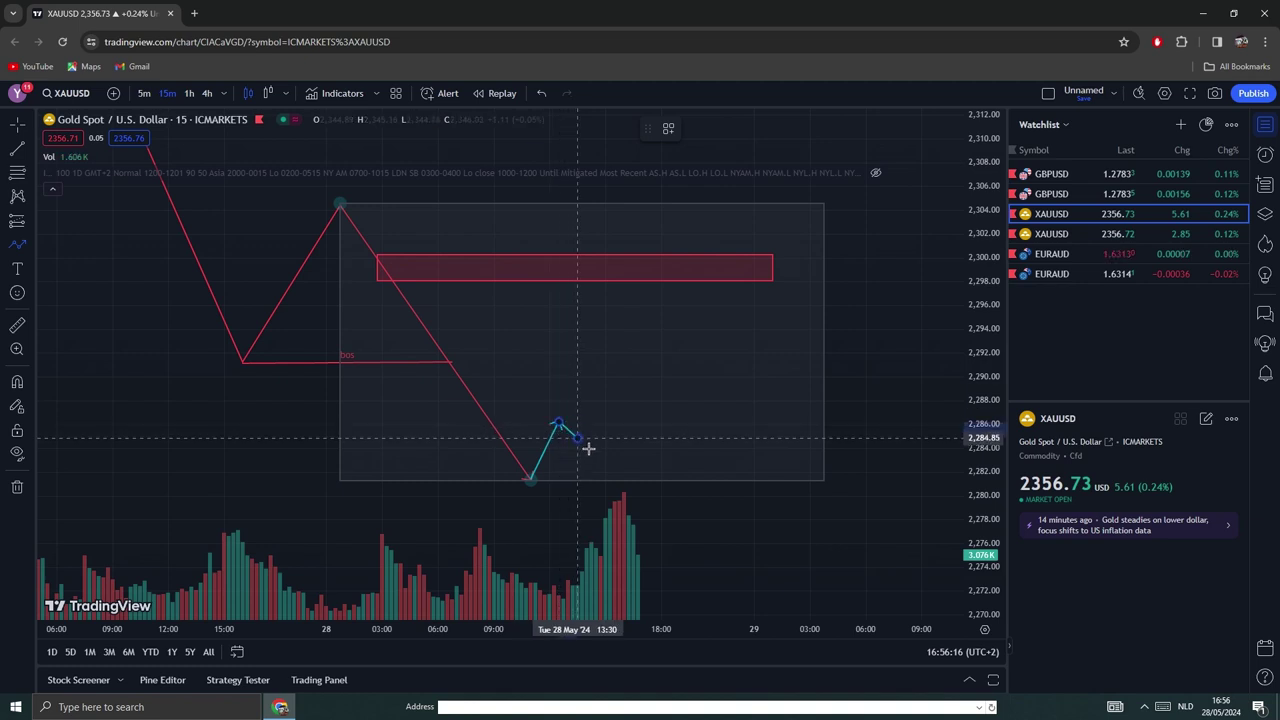
click(588, 448)
click(602, 382)
click(583, 463)
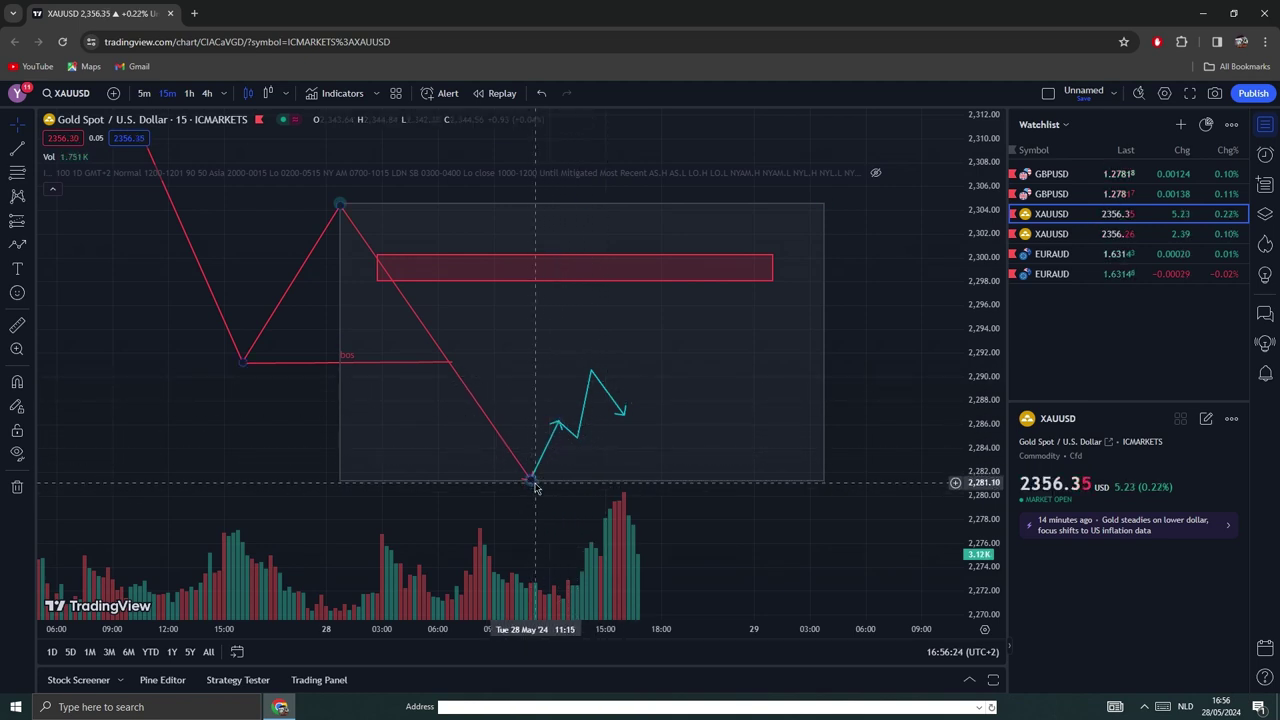
click(20, 246)
click(620, 413)
click(642, 370)
click(665, 411)
click(680, 370)
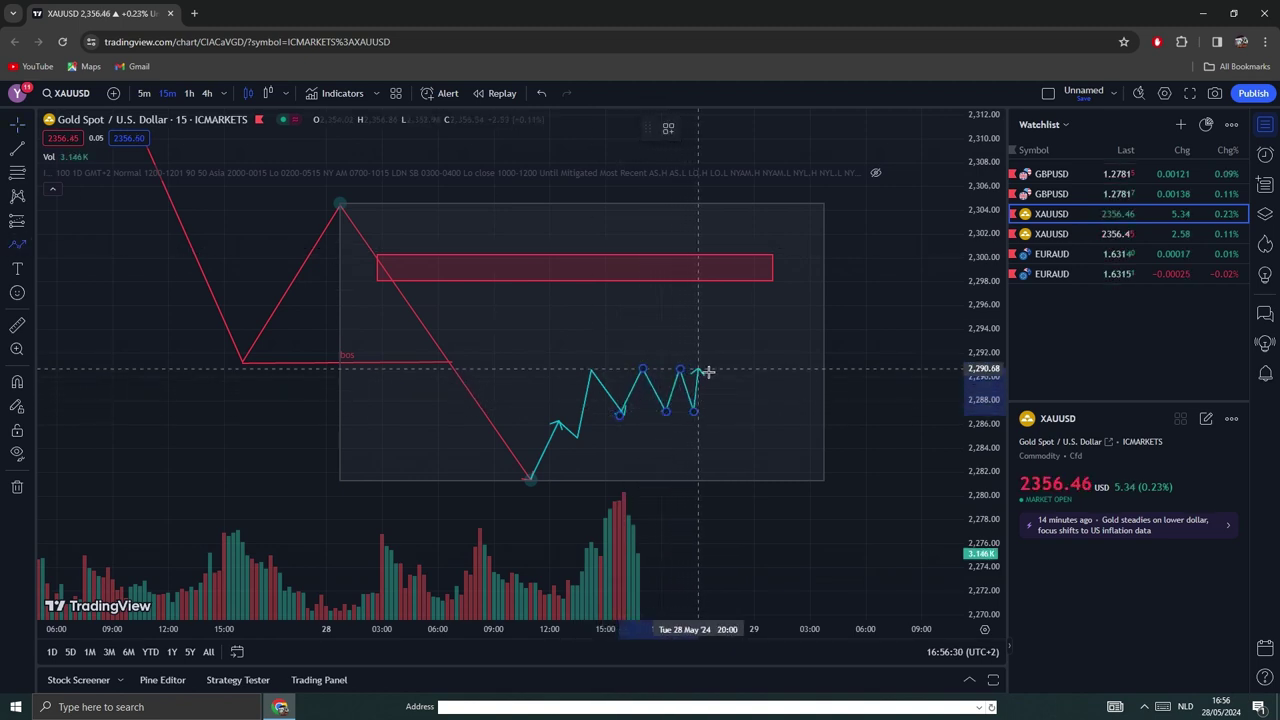
click(721, 326)
click(740, 358)
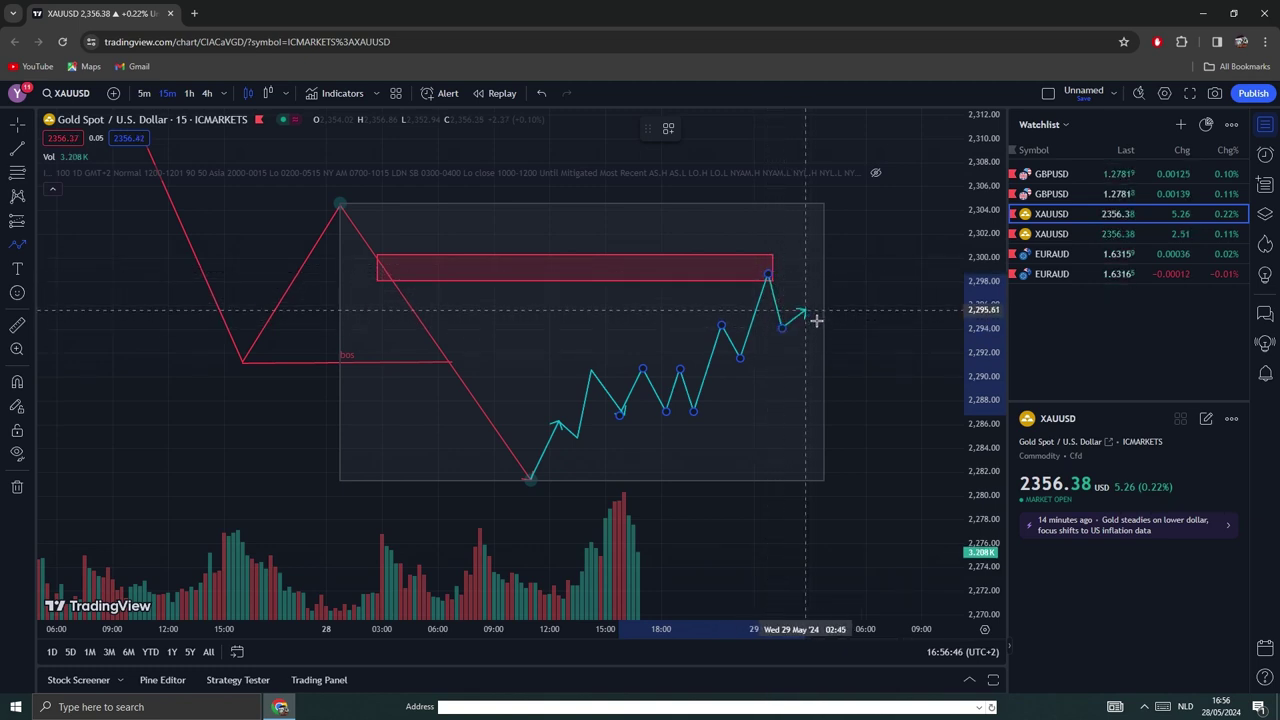
Step: Finish the teal zigzag after its pullback and switch the path colour to red
double_click(782, 325)
click(14, 246)
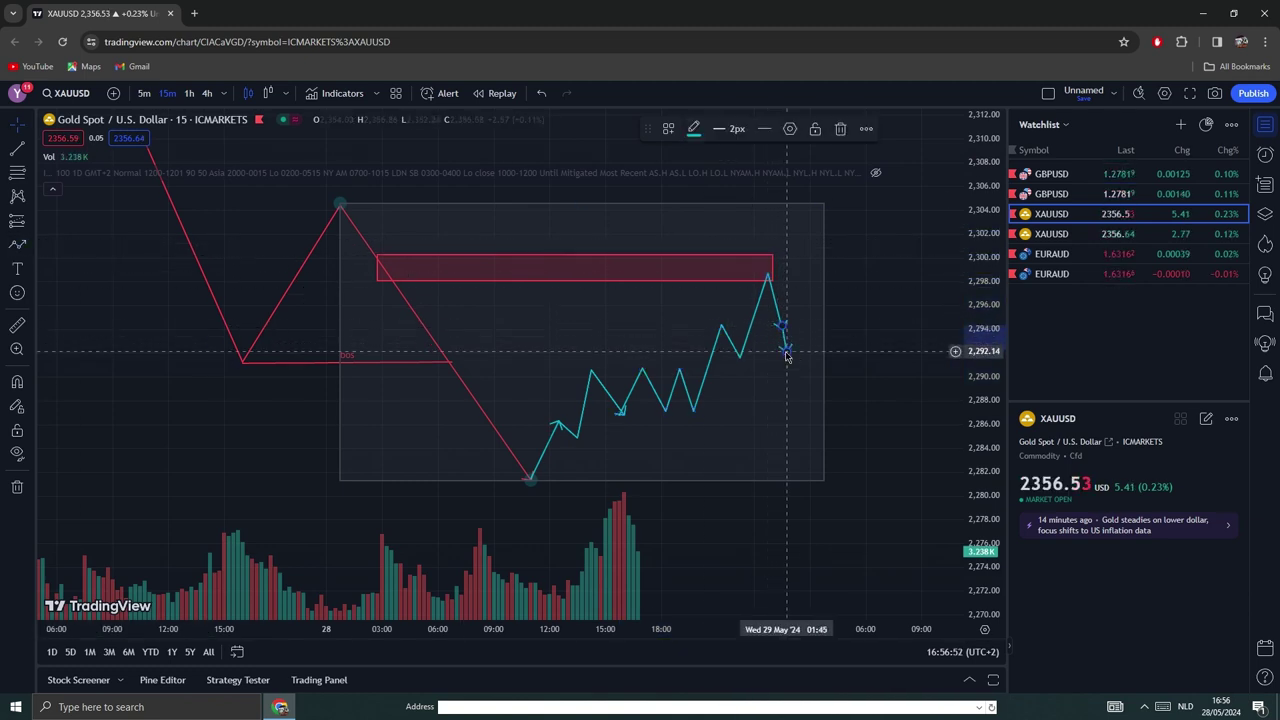
click(693, 128)
click(694, 173)
Step: Draw a red zigzag of lower highs and lows falling to an arrowhead near 2,280
click(17, 244)
click(796, 362)
click(818, 338)
click(828, 376)
click(851, 340)
click(870, 412)
click(906, 443)
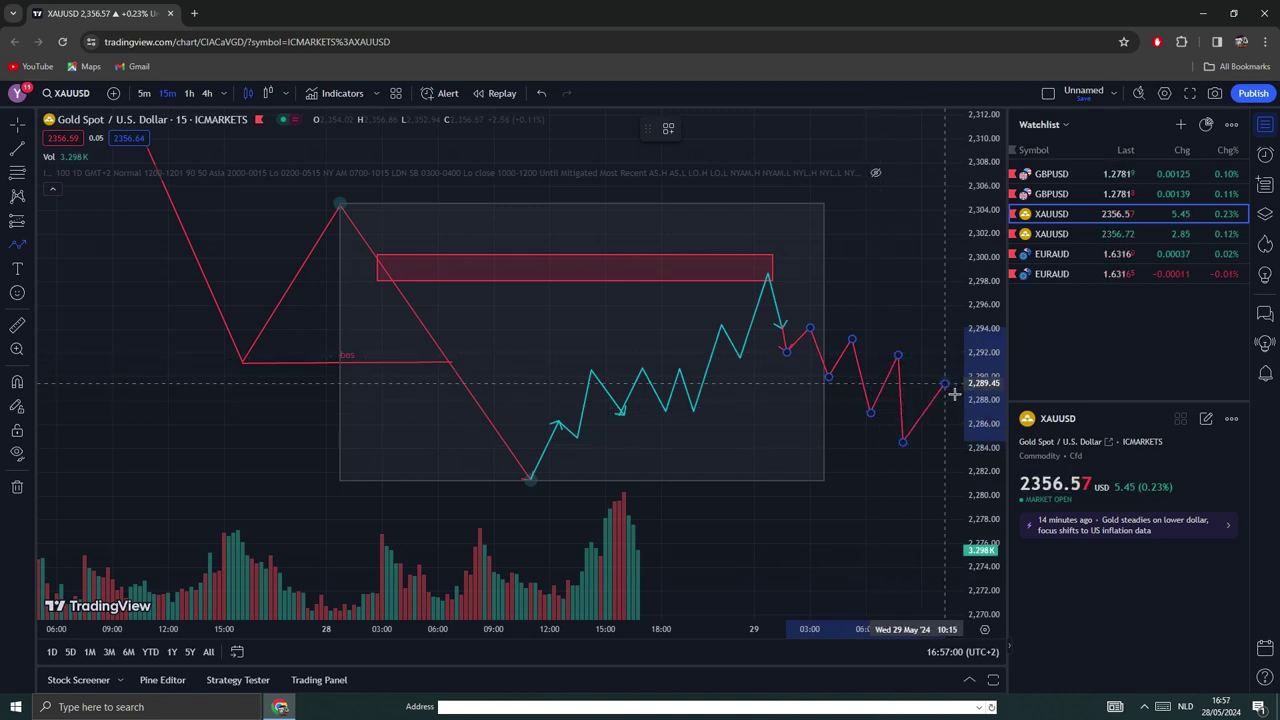
double_click(947, 500)
Step: Widen the grey range box and extend the red zone to the right
drag(831, 470, 917, 353)
drag(786, 549, 713, 550)
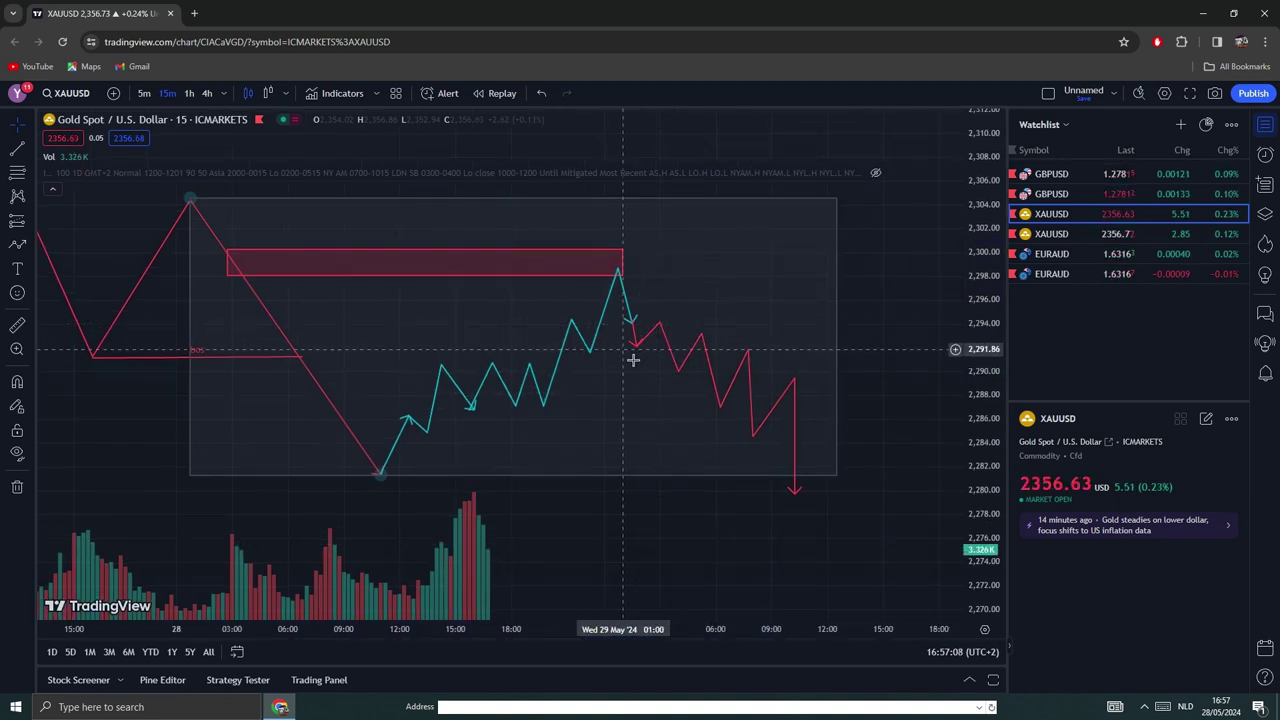
drag(663, 531, 640, 510)
click(600, 260)
drag(604, 261, 808, 261)
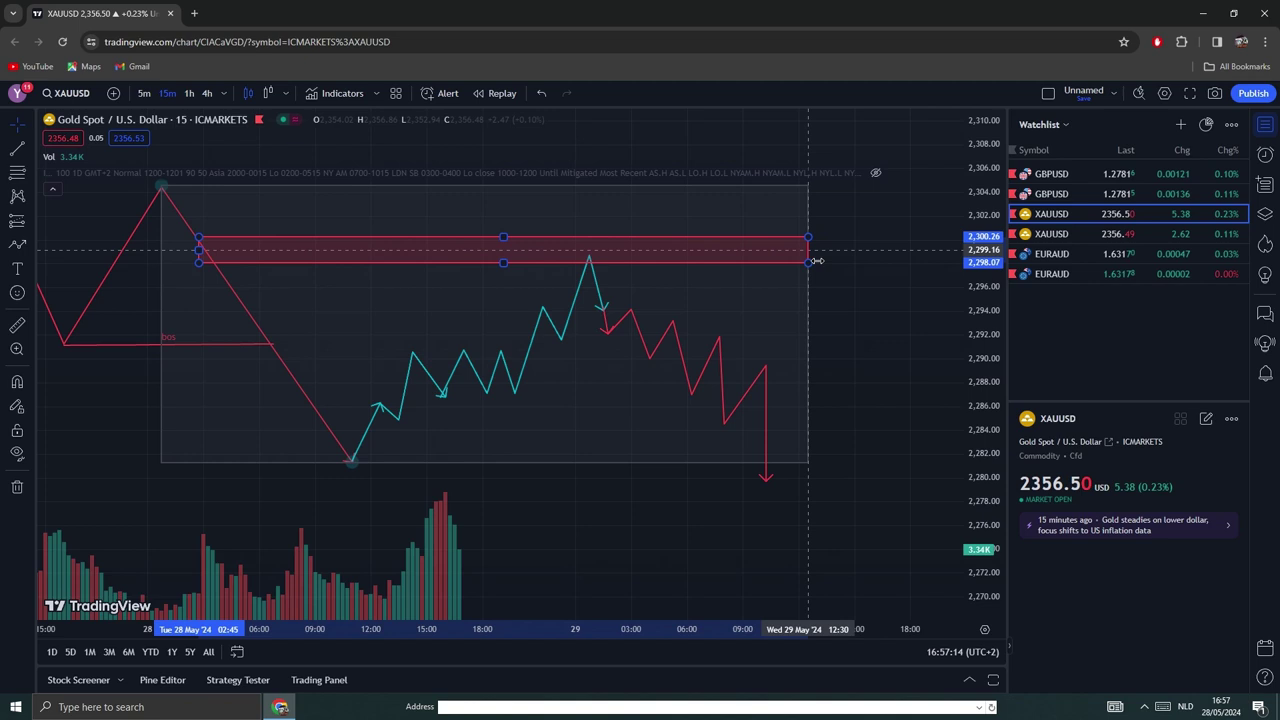
click(737, 323)
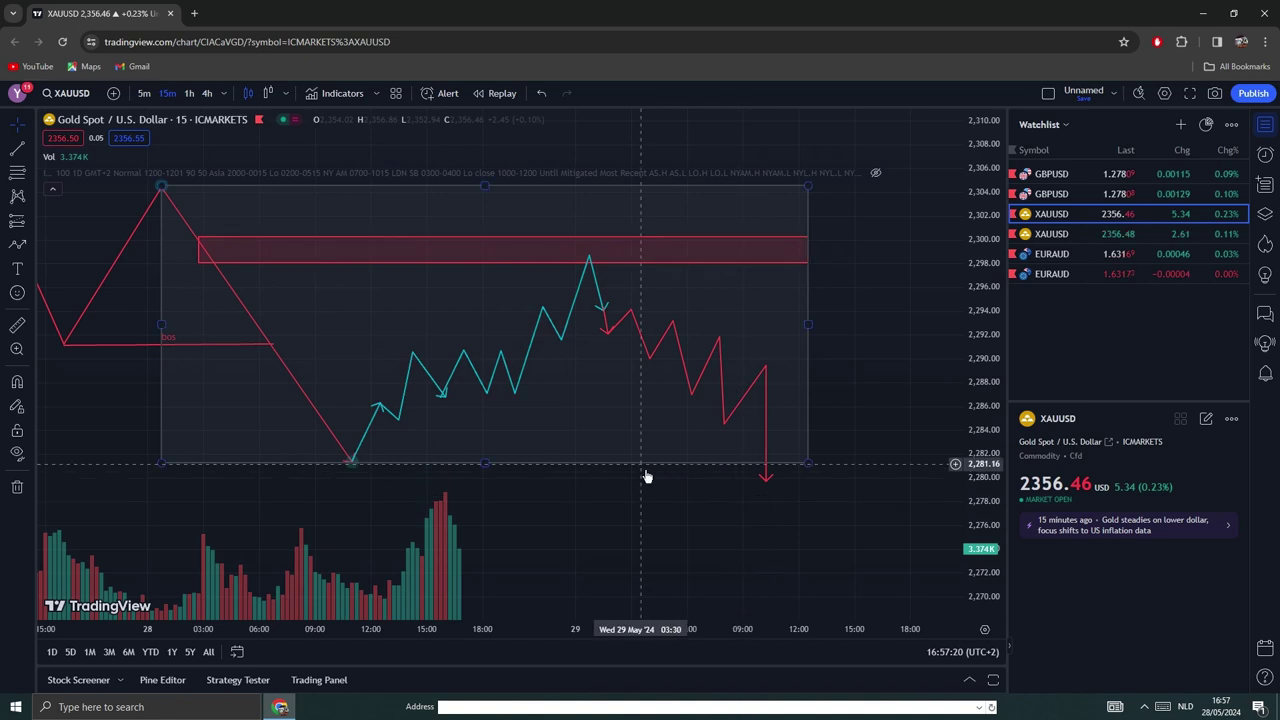
click(30, 226)
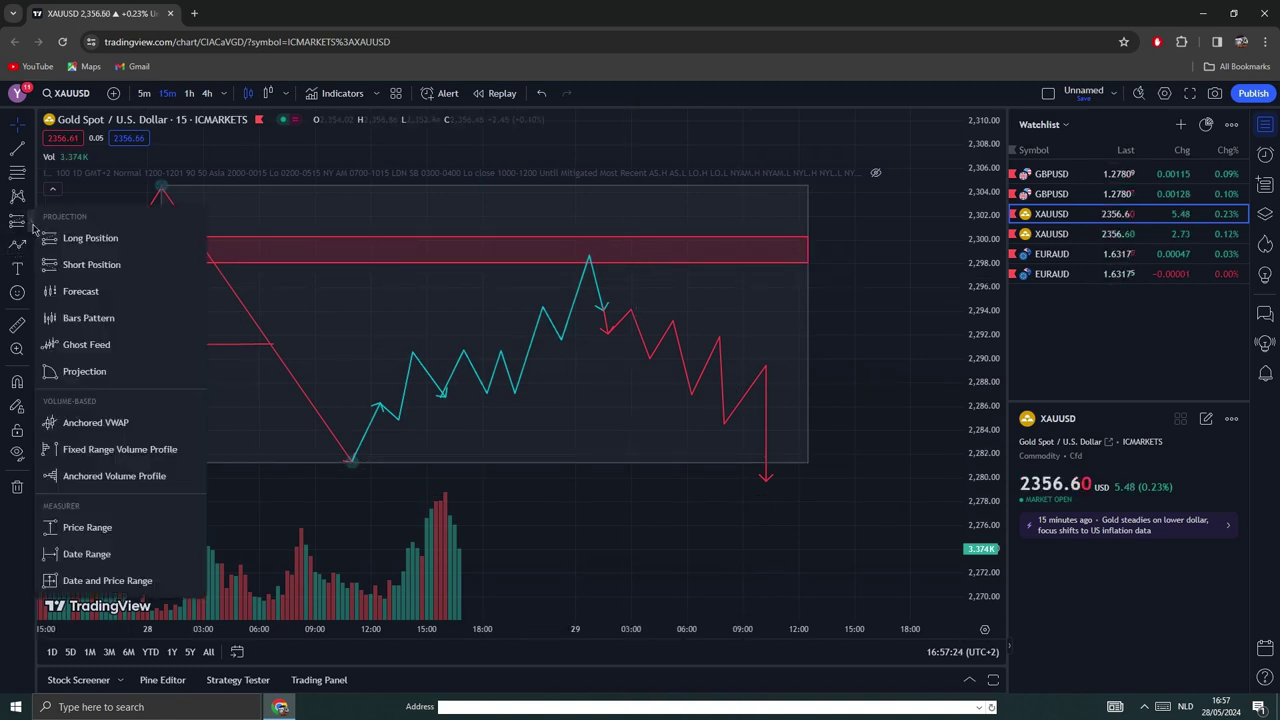
click(100, 264)
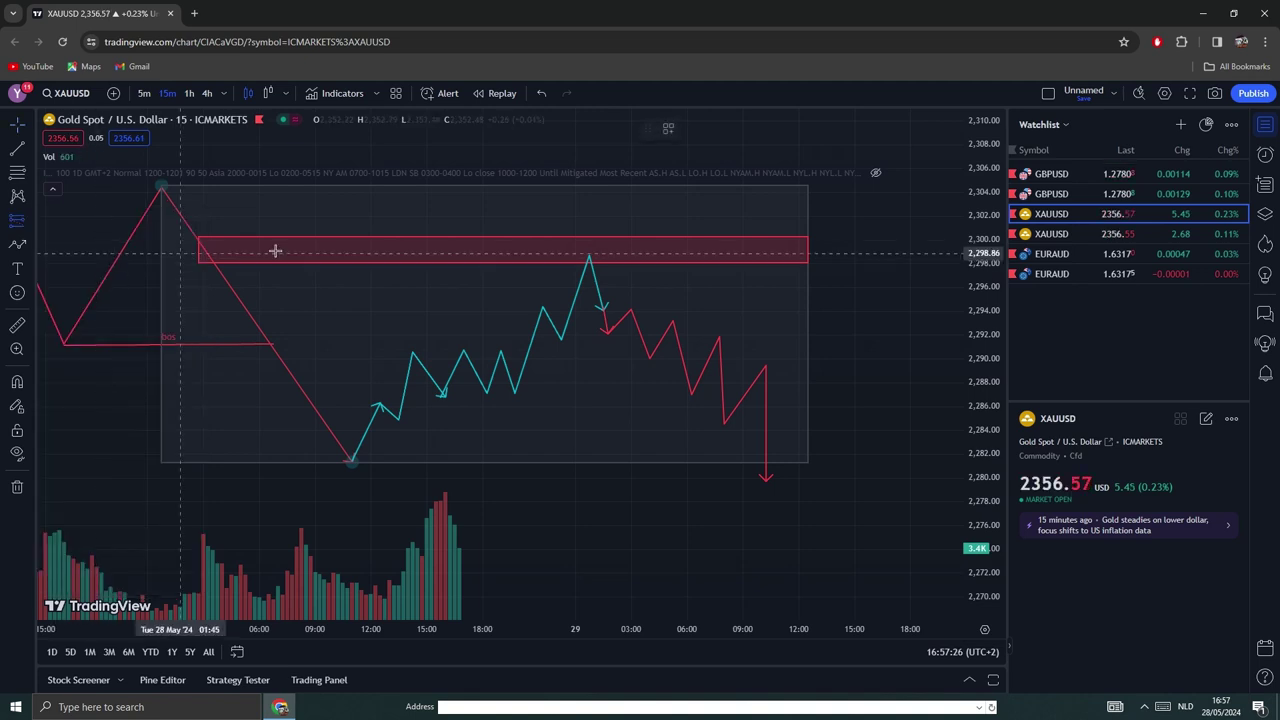
click(603, 253)
mouse_move(606, 245)
mouse_down()
mouse_move(607, 212)
mouse_move(607, 234)
mouse_up()
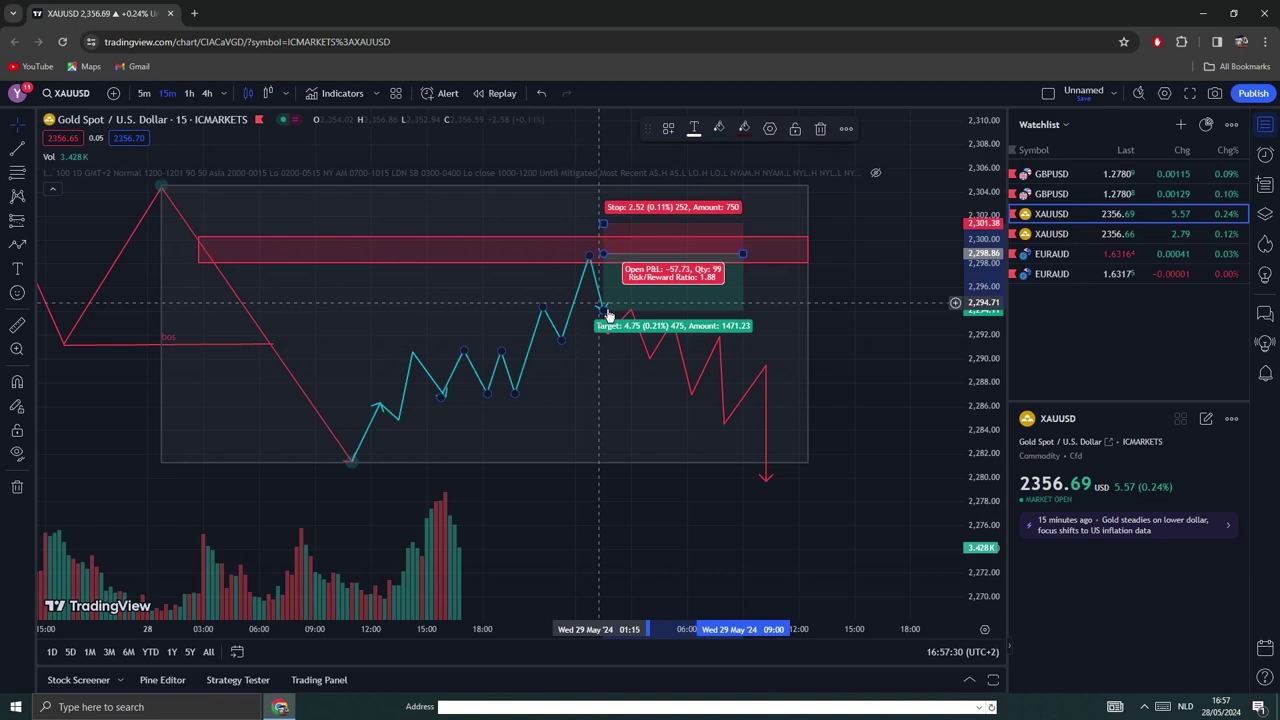
drag(603, 310, 602, 480)
click(580, 538)
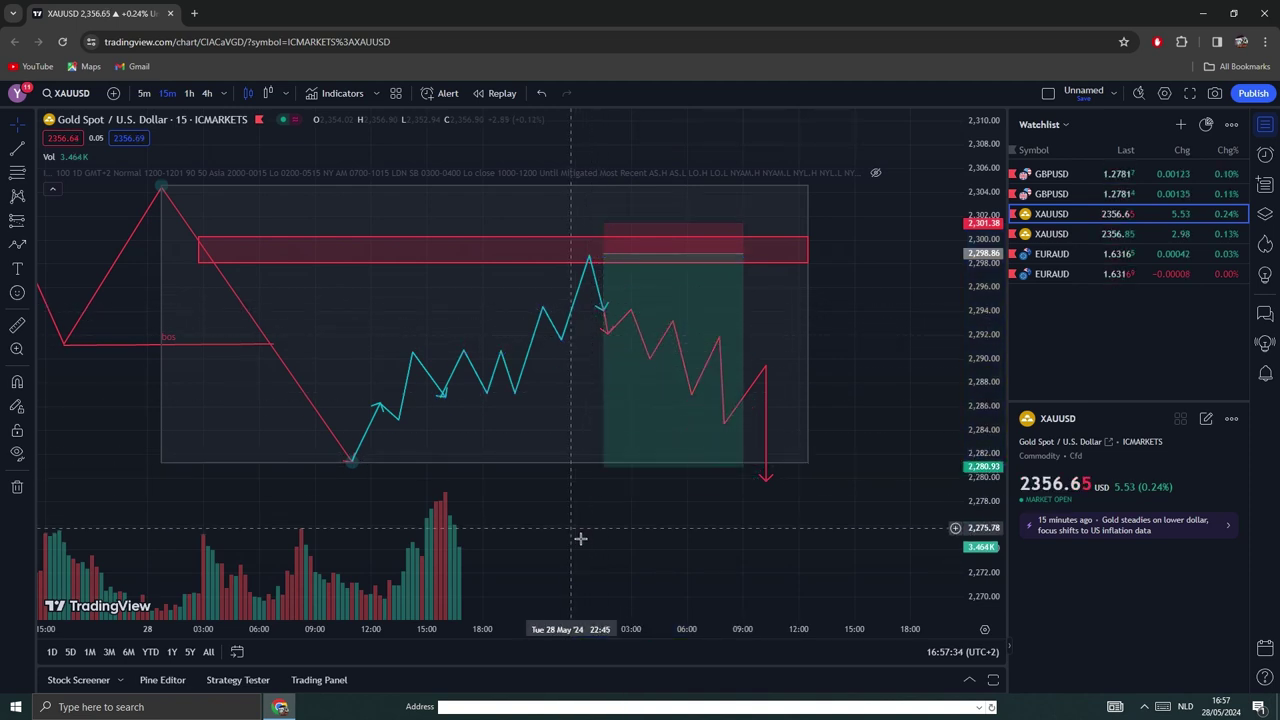
click(656, 447)
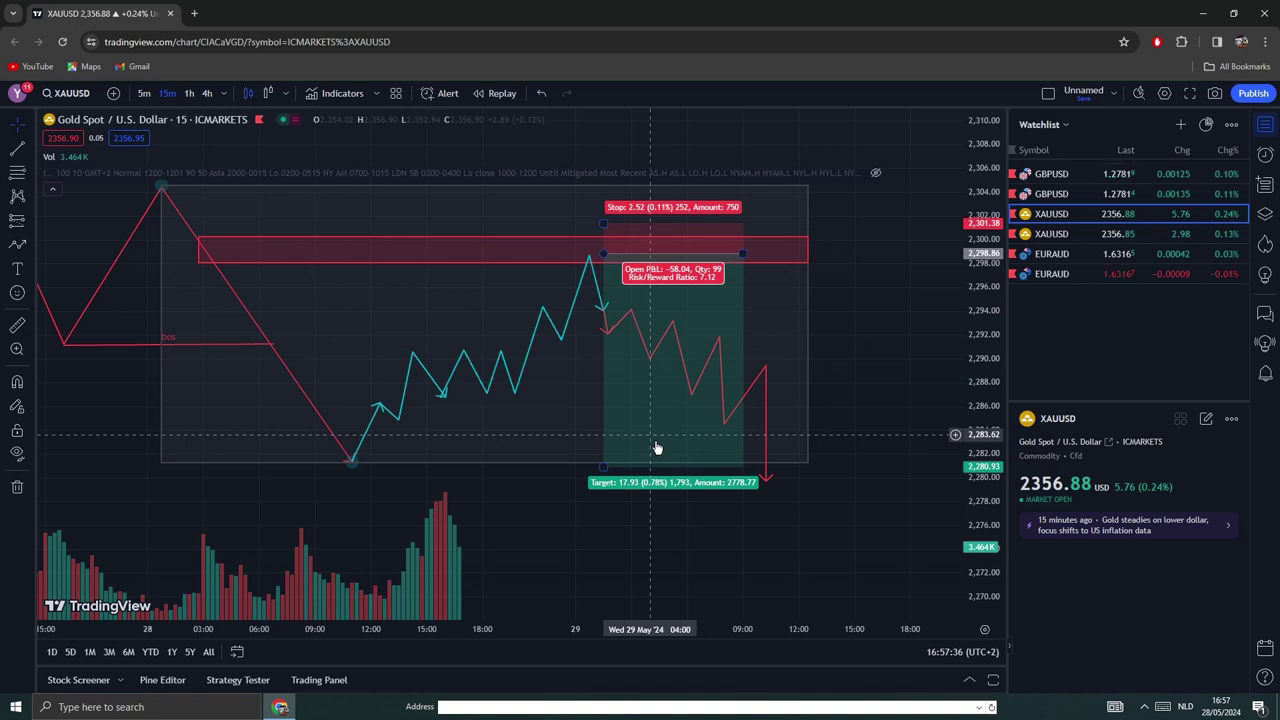
key(Delete)
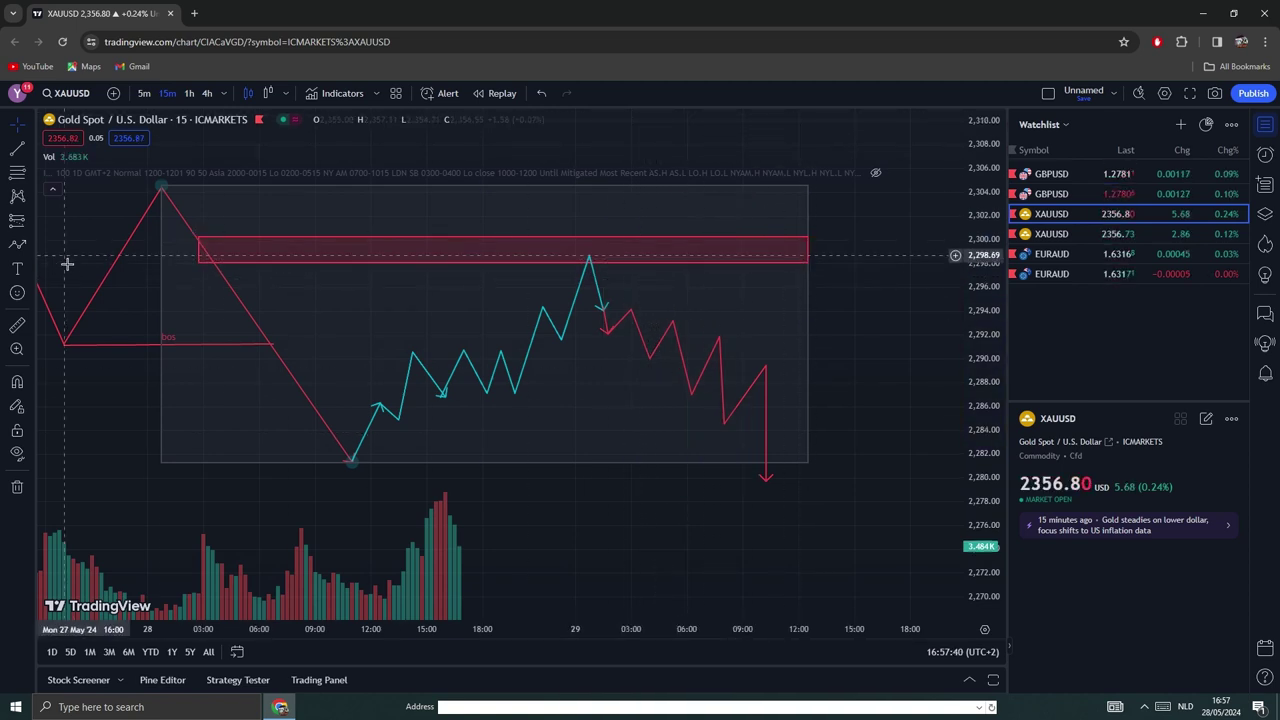
Step: Highlight the peak of the cyan swing
click(31, 249)
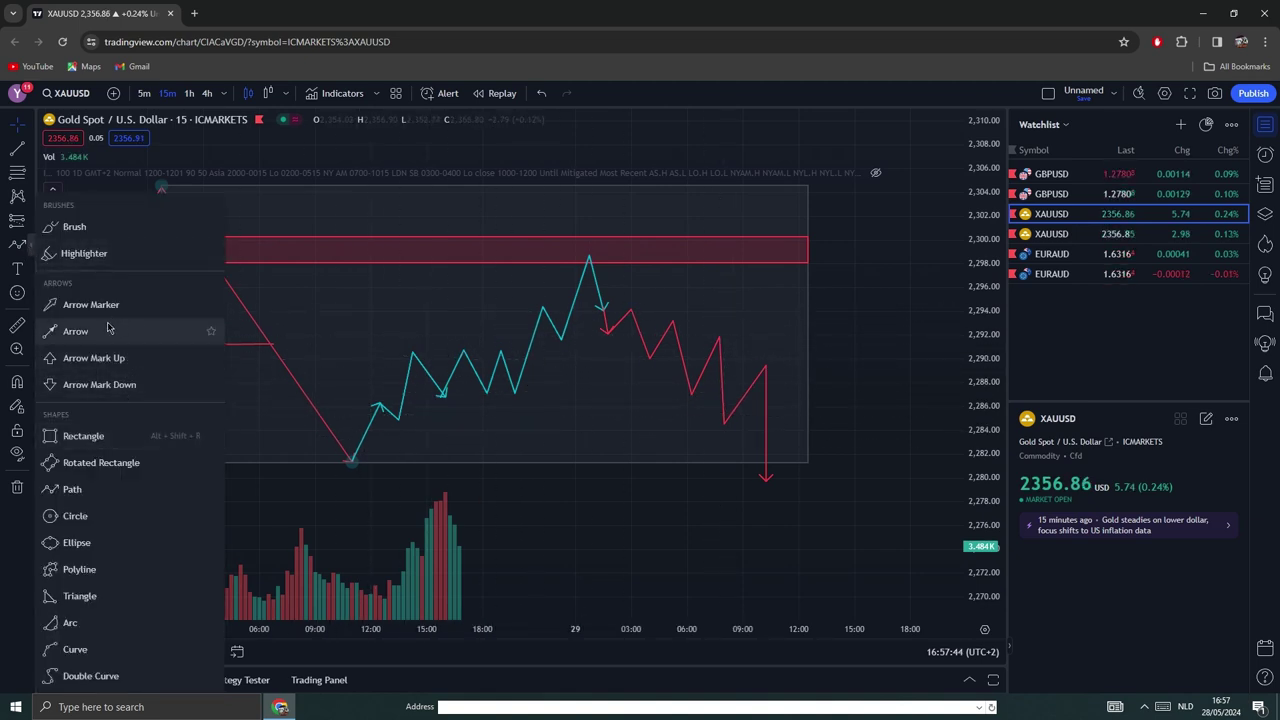
click(84, 253)
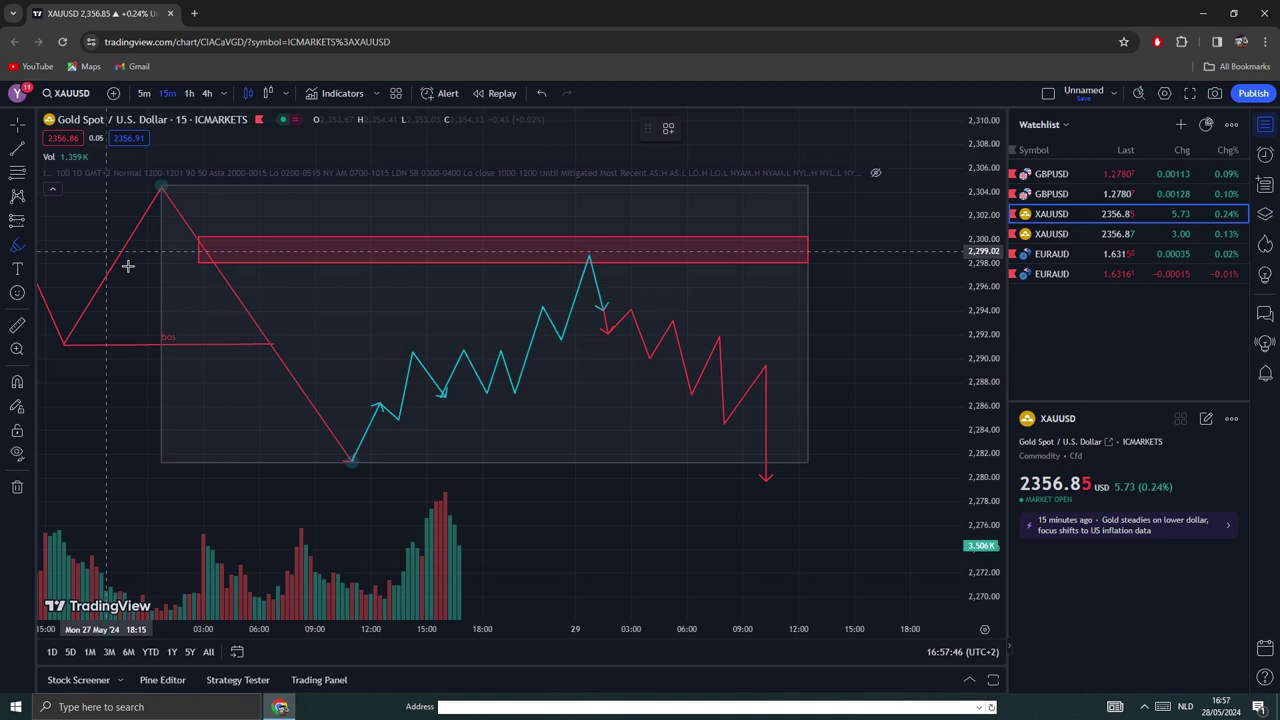
click(589, 253)
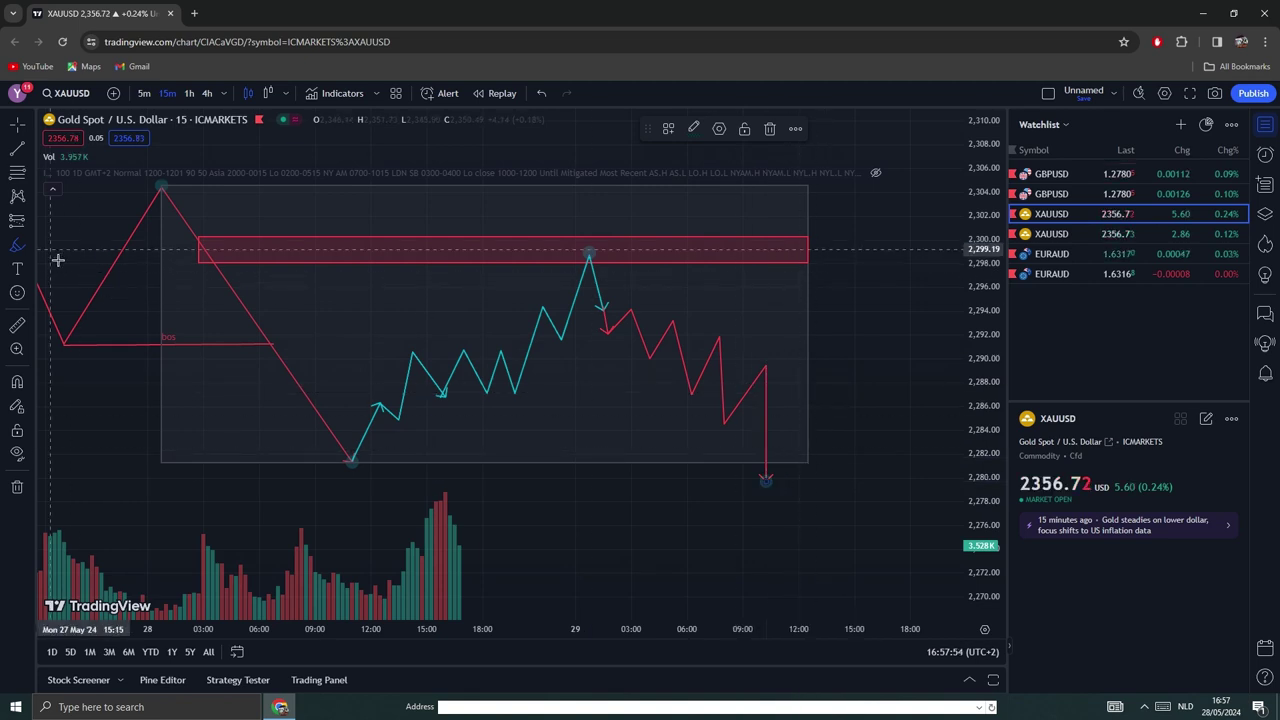
Step: Draw a second red zone around 2,290–2,292.5 across the red zigzag's lower high
click(30, 248)
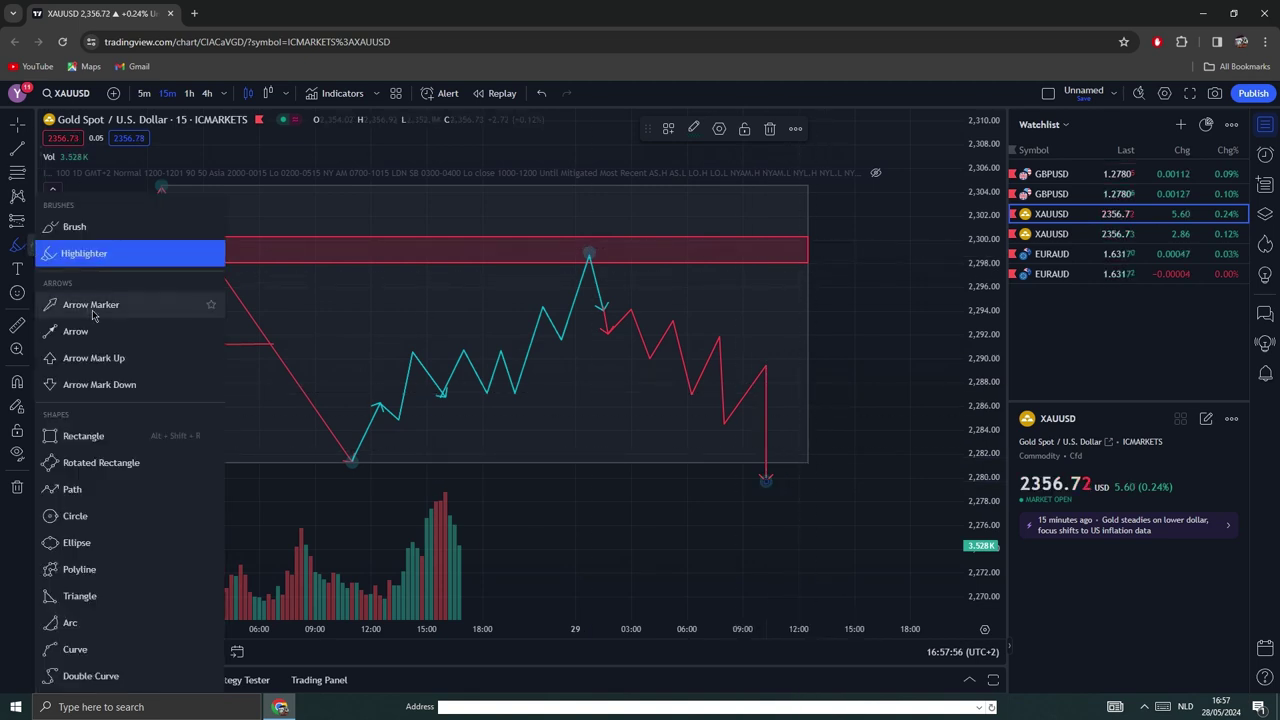
click(125, 434)
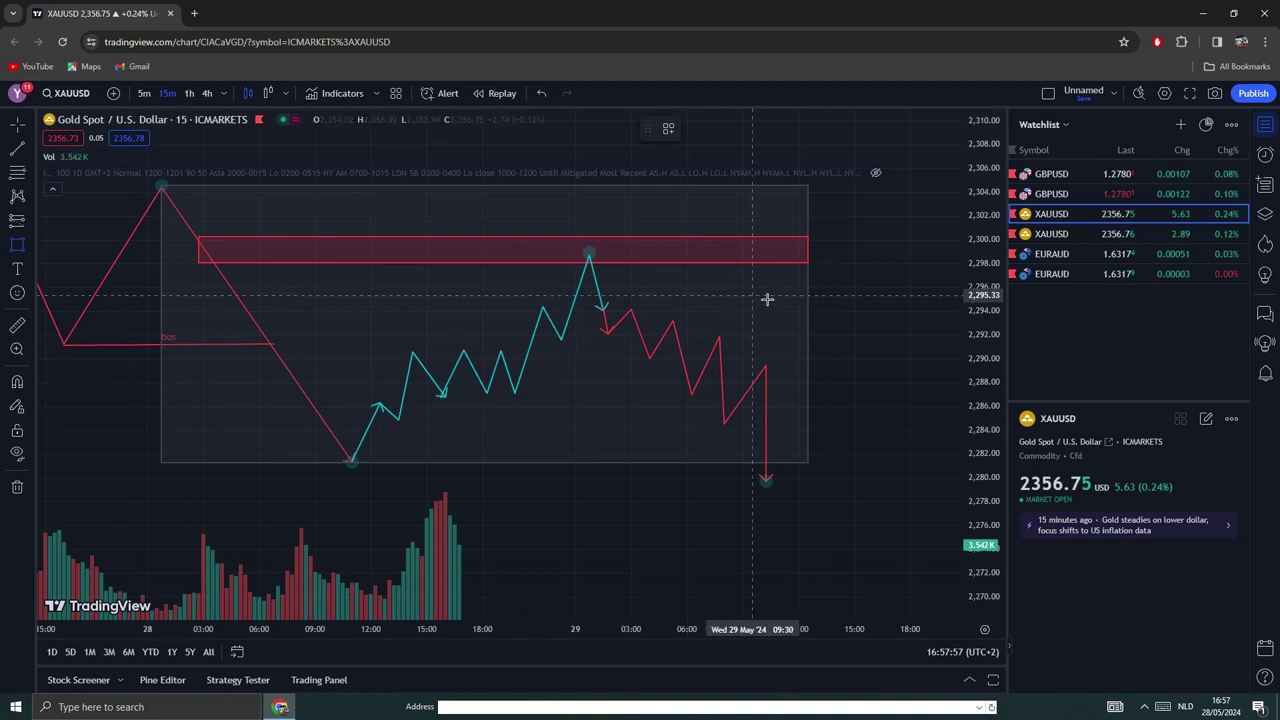
click(671, 340)
click(864, 357)
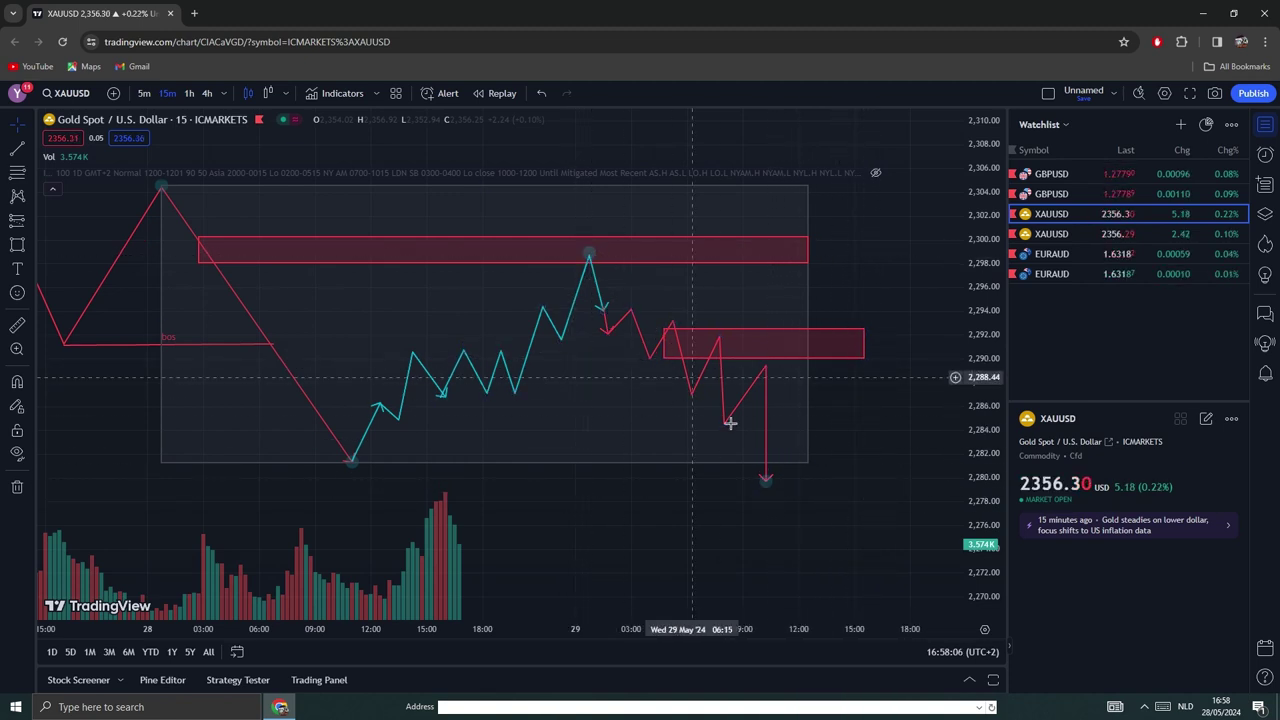
Step: Pan the chart to frame the live candles, the 2,341–2,364 range box and teal 2,346–2,349 zone
drag(678, 240, 669, 437)
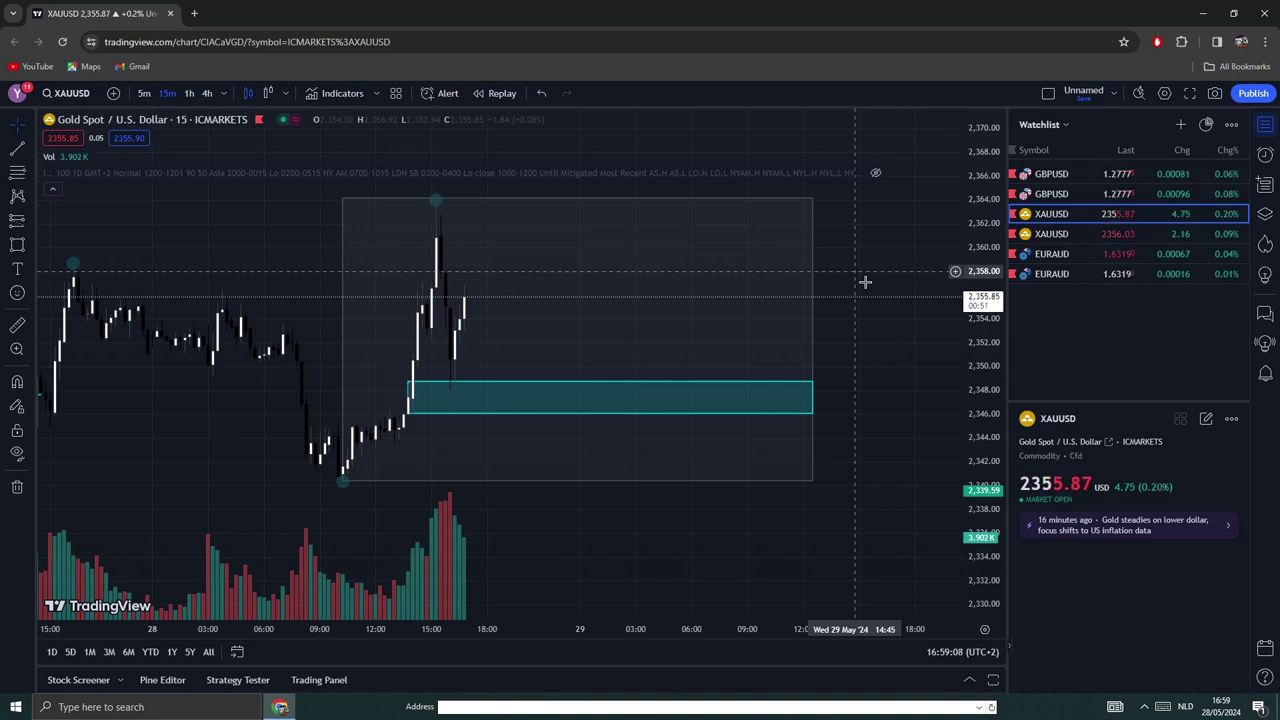
drag(863, 254, 890, 296)
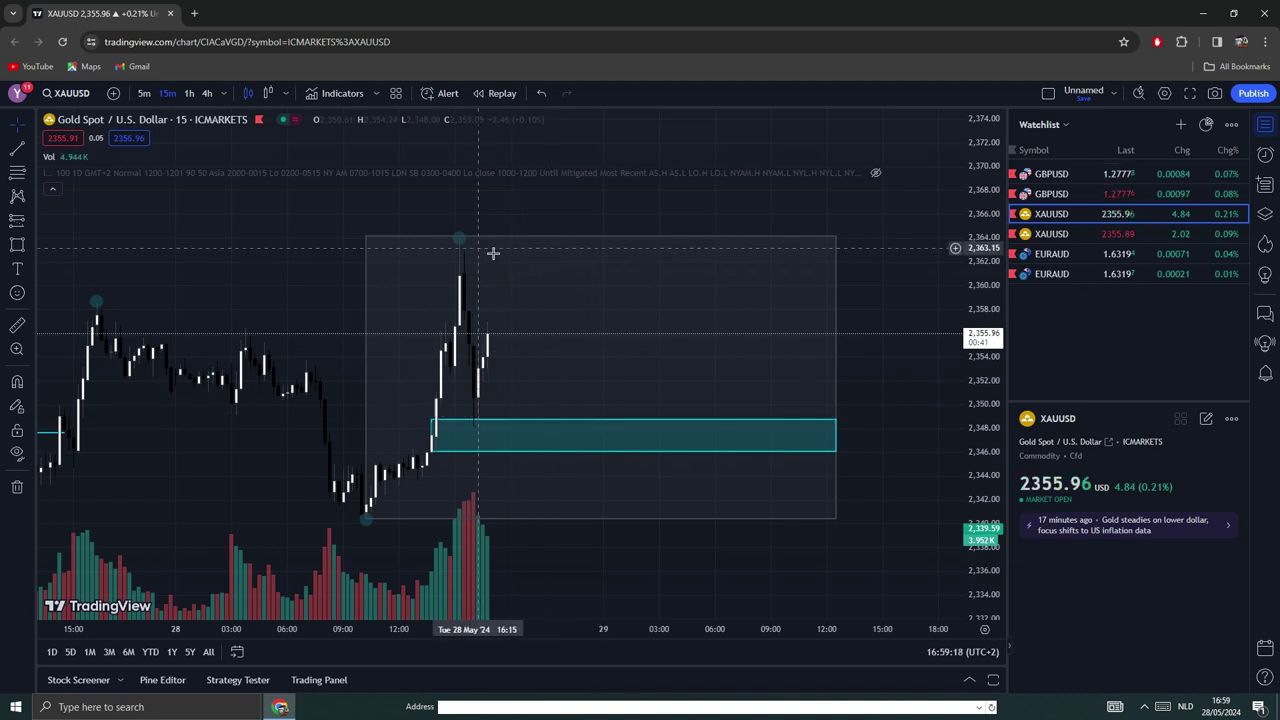
click(30, 224)
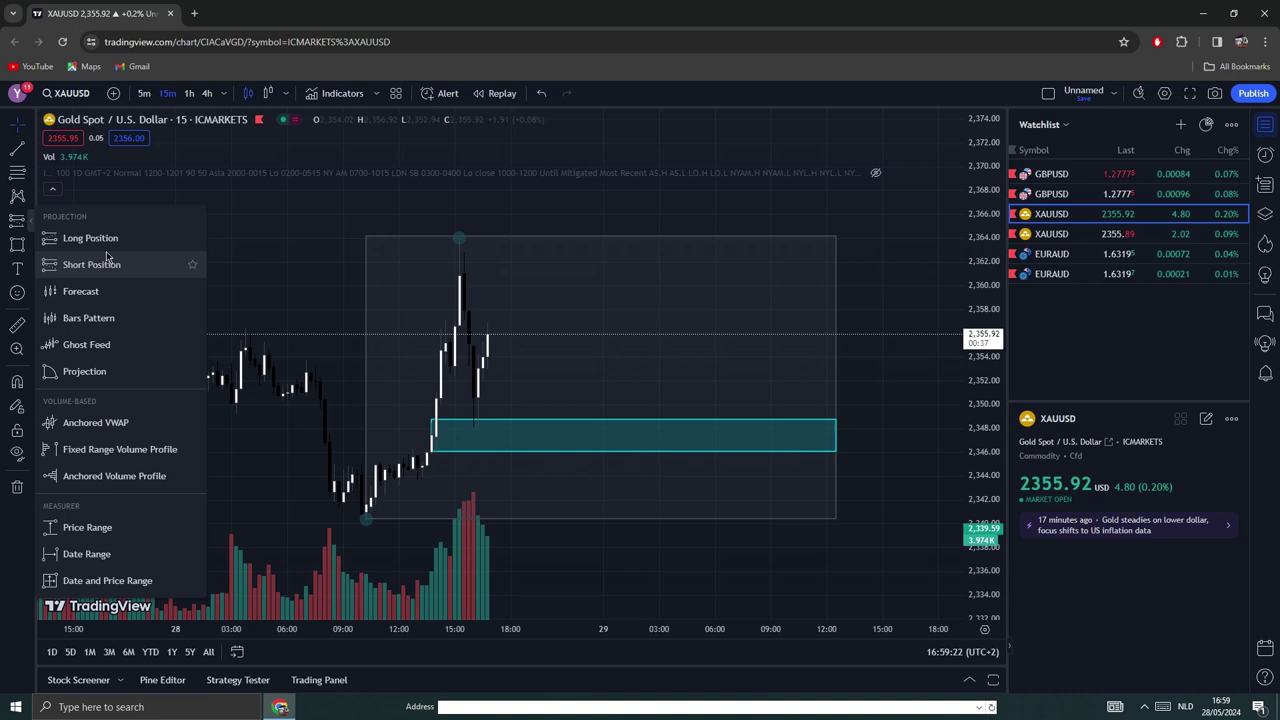
click(93, 241)
click(506, 428)
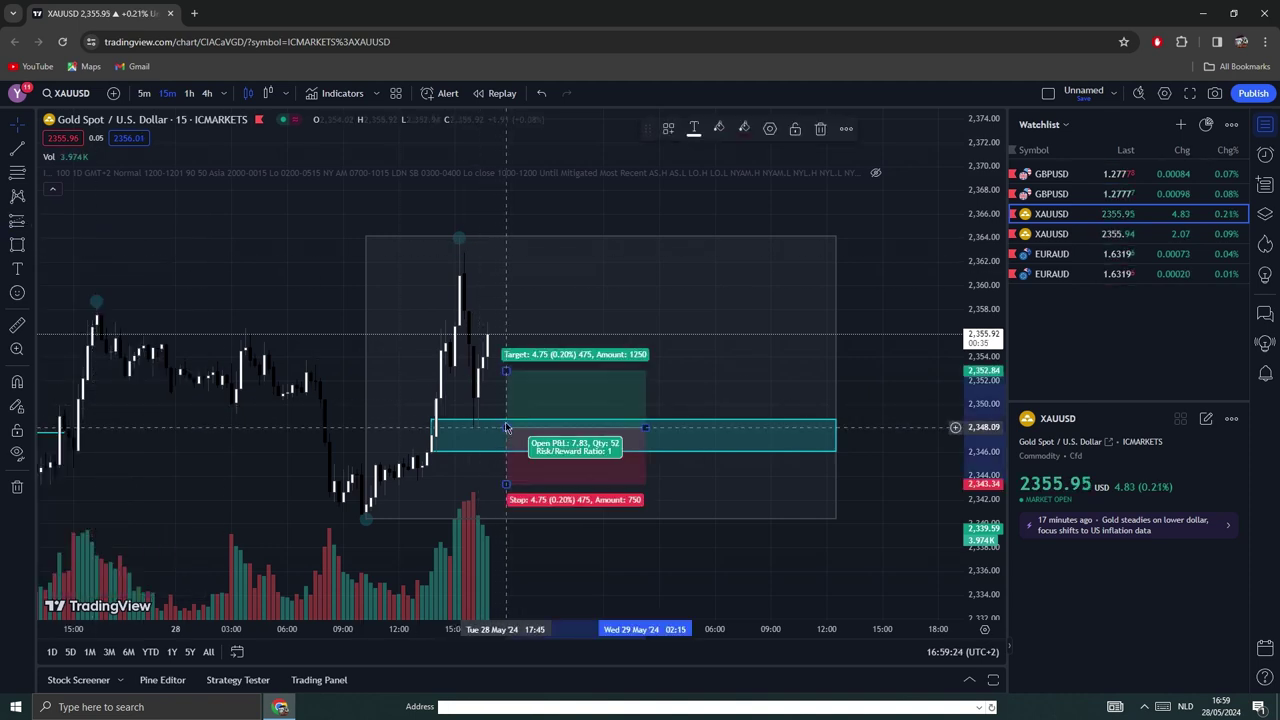
drag(514, 380, 593, 230)
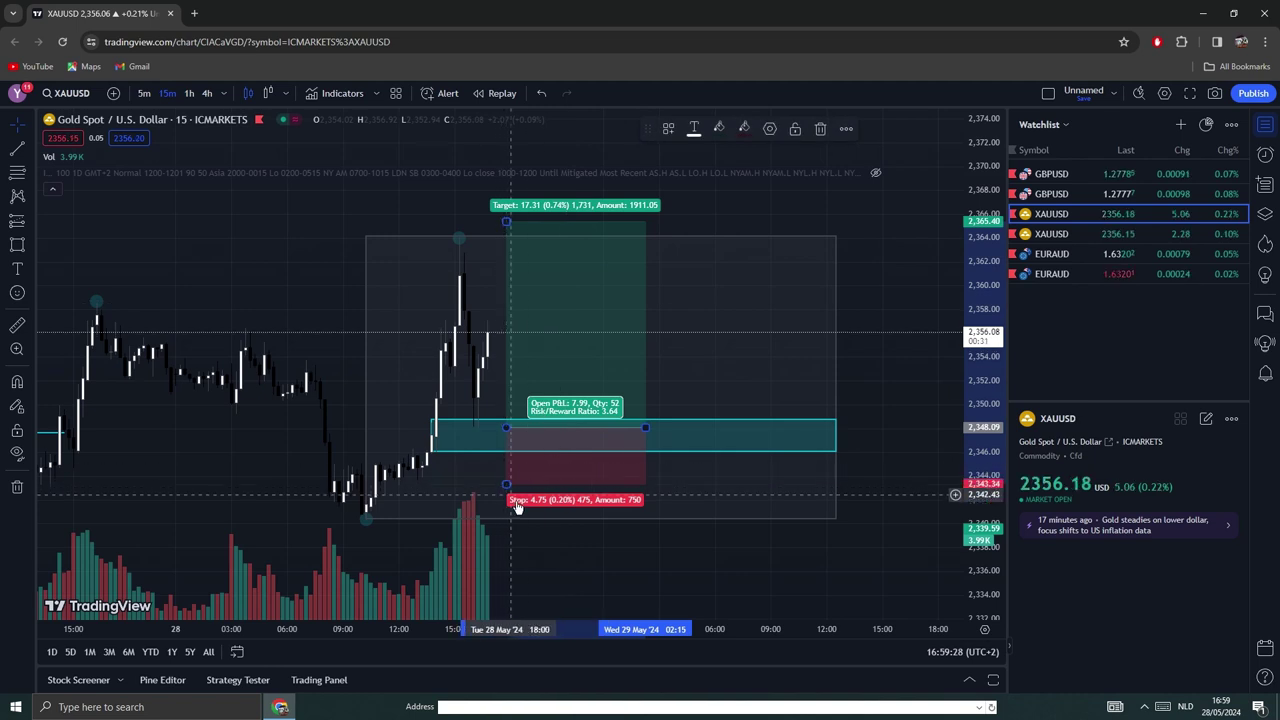
drag(506, 485, 510, 473)
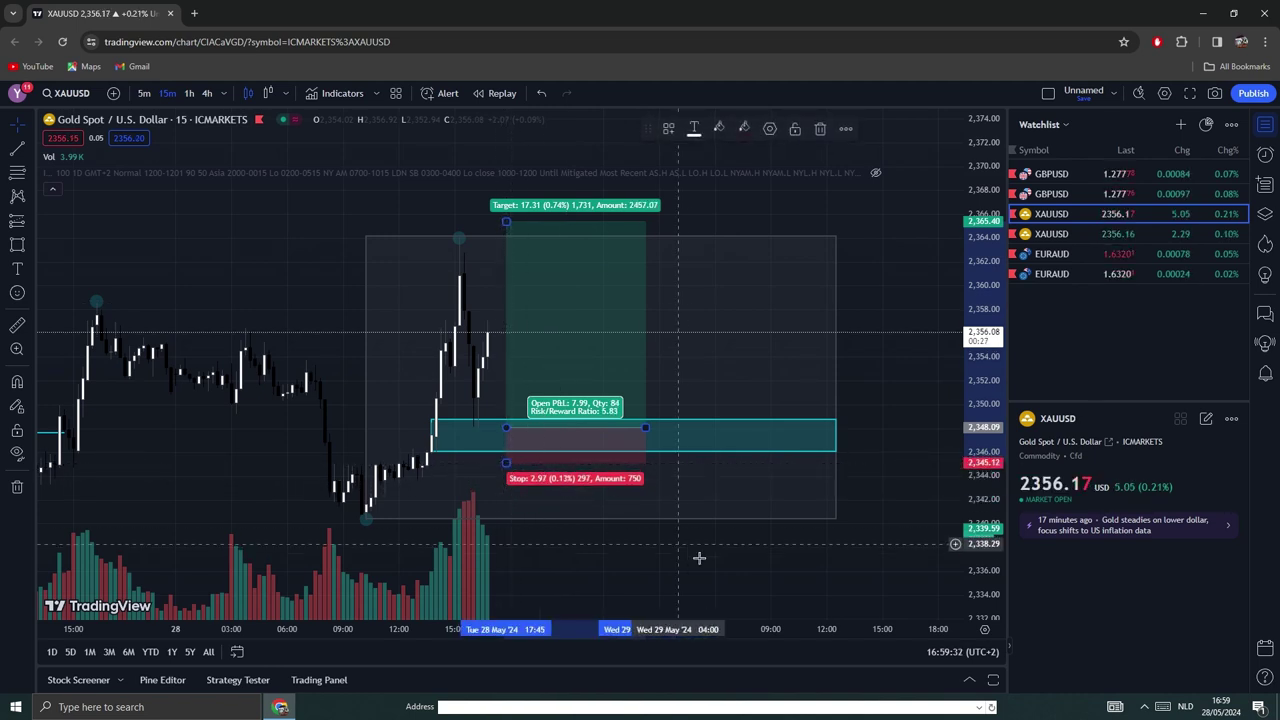
click(863, 526)
click(623, 363)
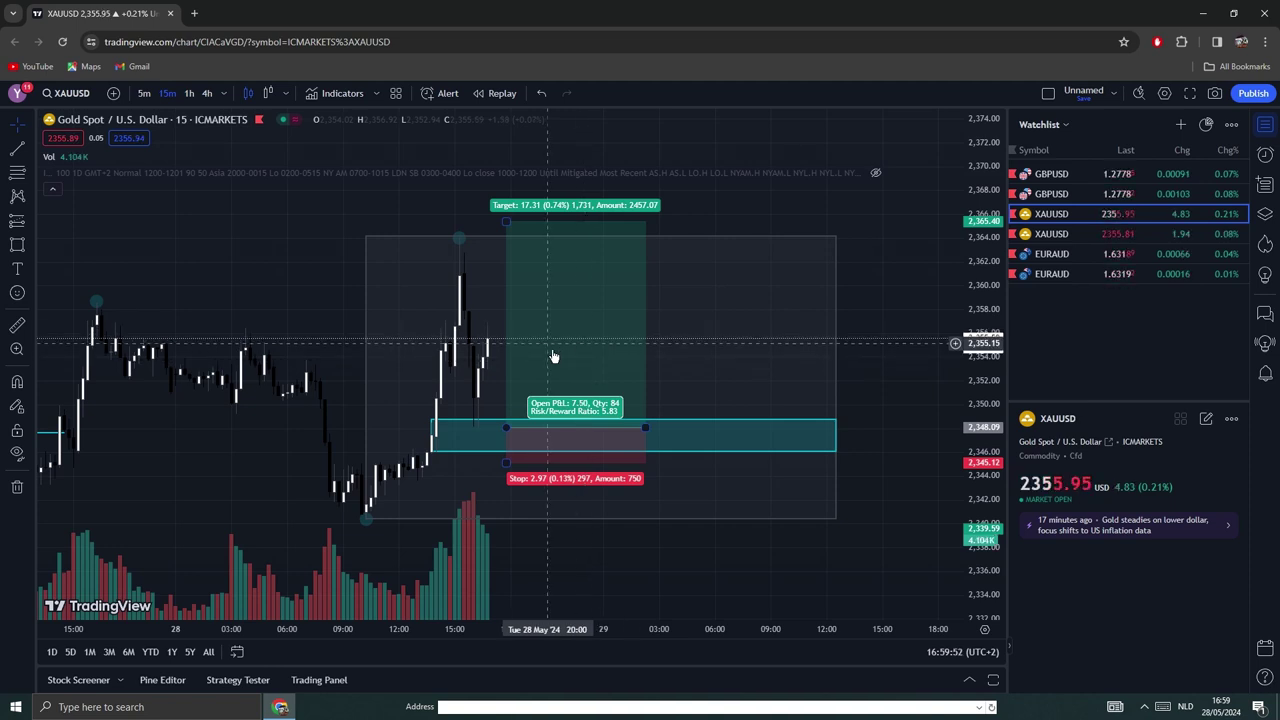
key(Delete)
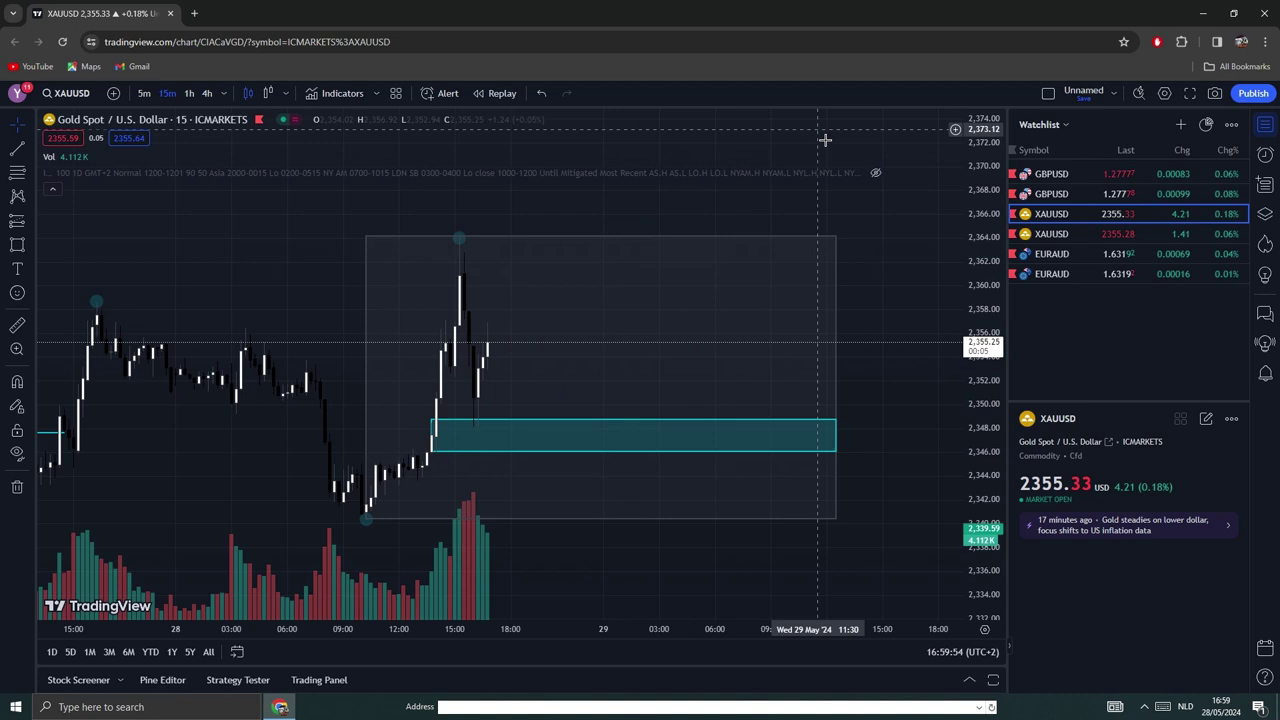